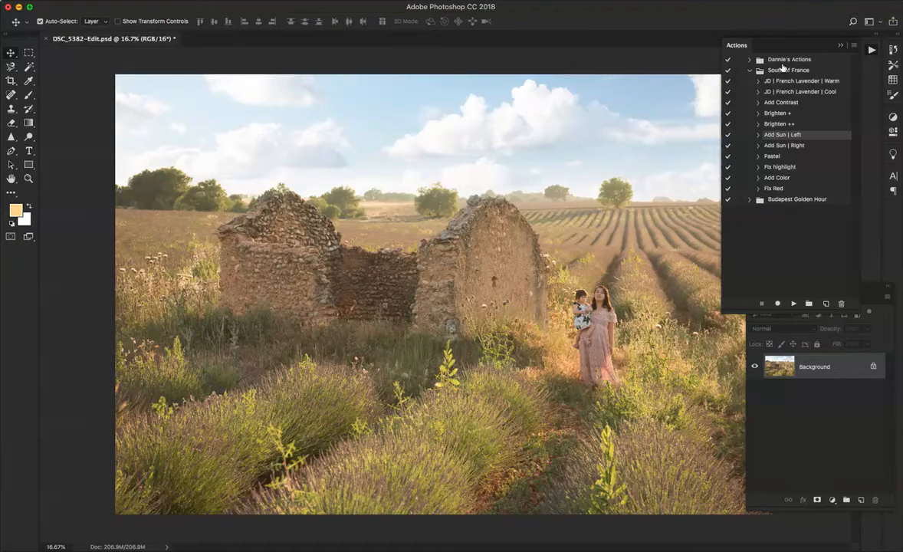
left_click(873, 50)
left_click(872, 50)
left_click(335, 1)
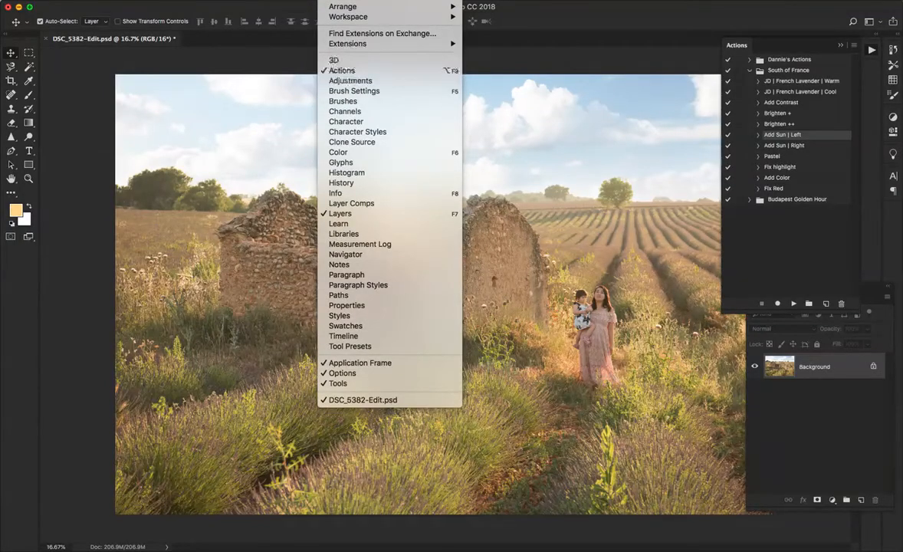
left_click(683, 56)
left_click(750, 71)
left_click(750, 71)
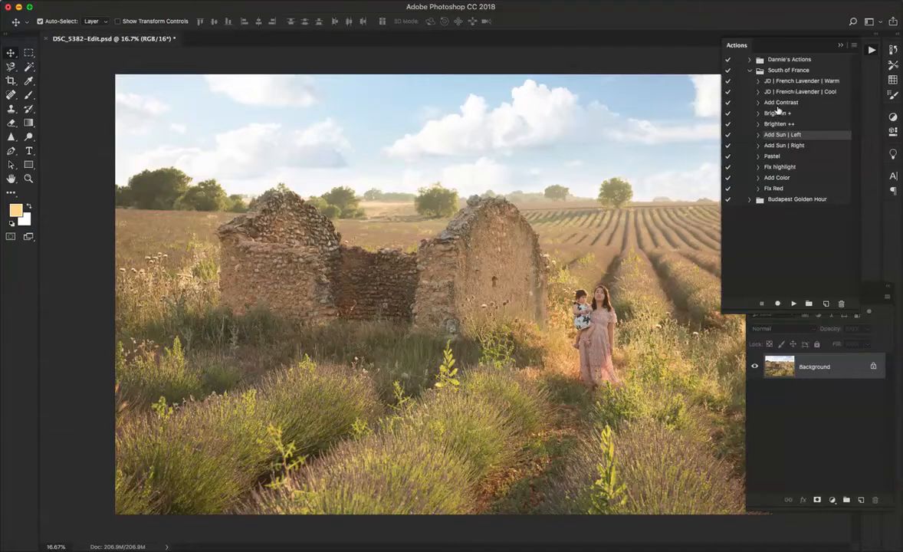
Go through the actions in the South of France set, from JD | French Lavender | Warm down to Fix Red
left_click(788, 82)
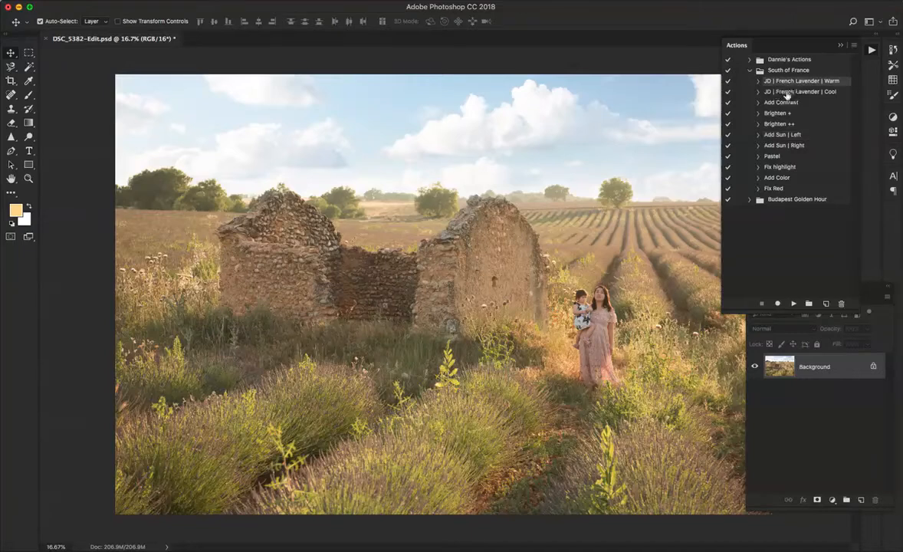
left_click(790, 94)
left_click(781, 103)
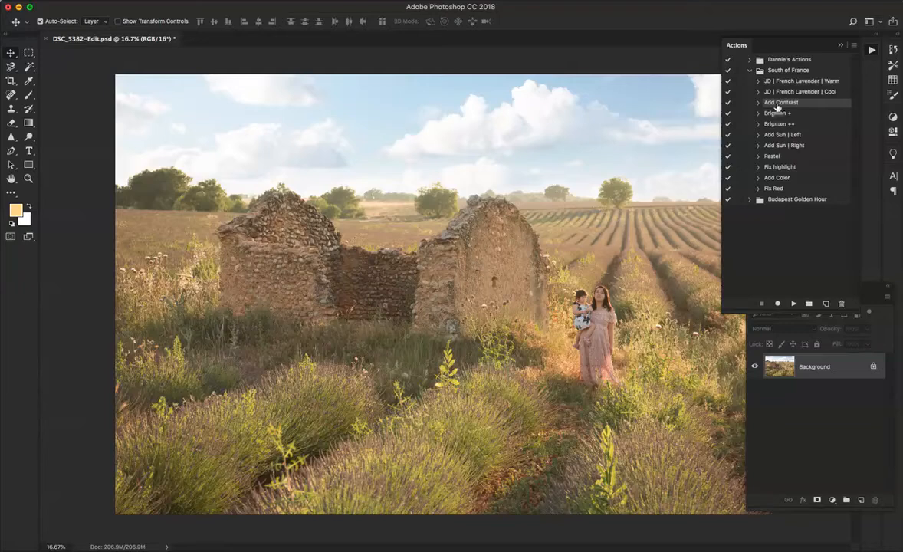
left_click(777, 113)
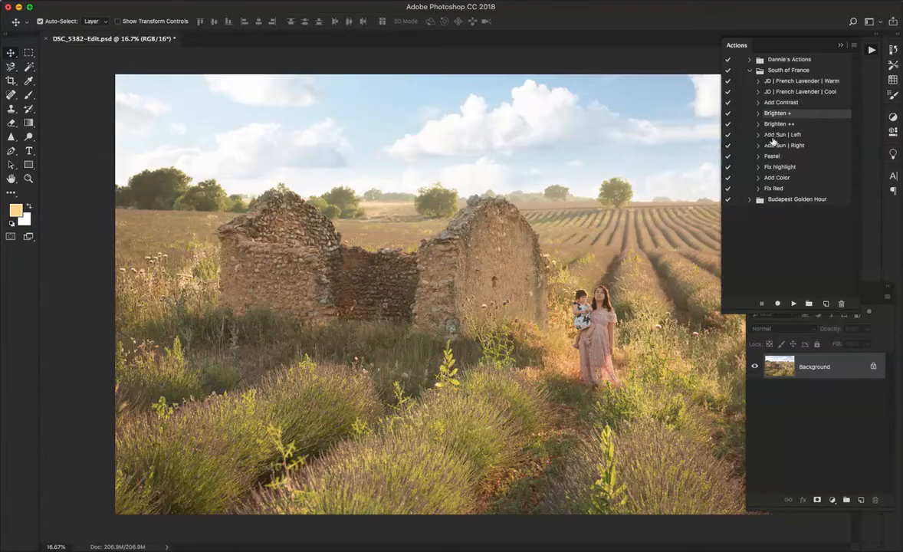
left_click(783, 135)
left_click(796, 146)
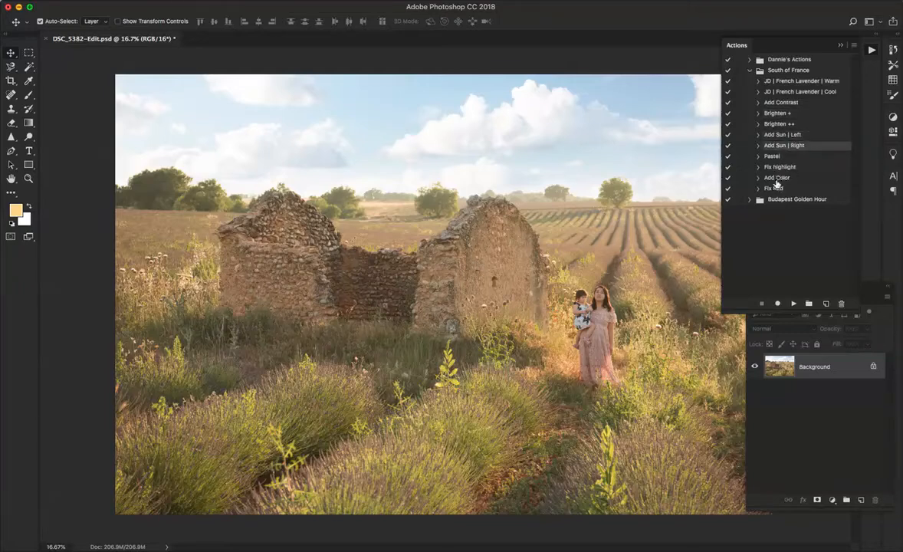
left_click(784, 156)
left_click(782, 167)
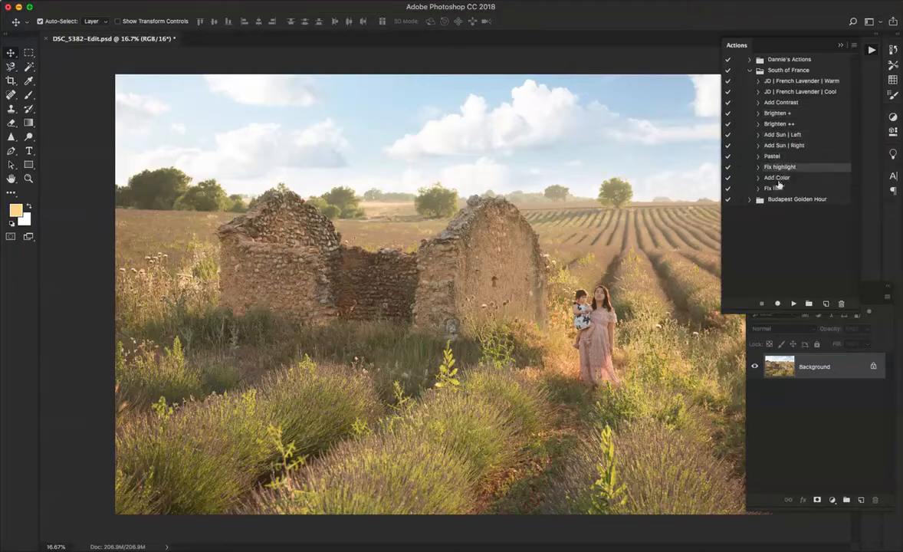
left_click(779, 178)
left_click(776, 188)
left_click(779, 114)
left_click(778, 123)
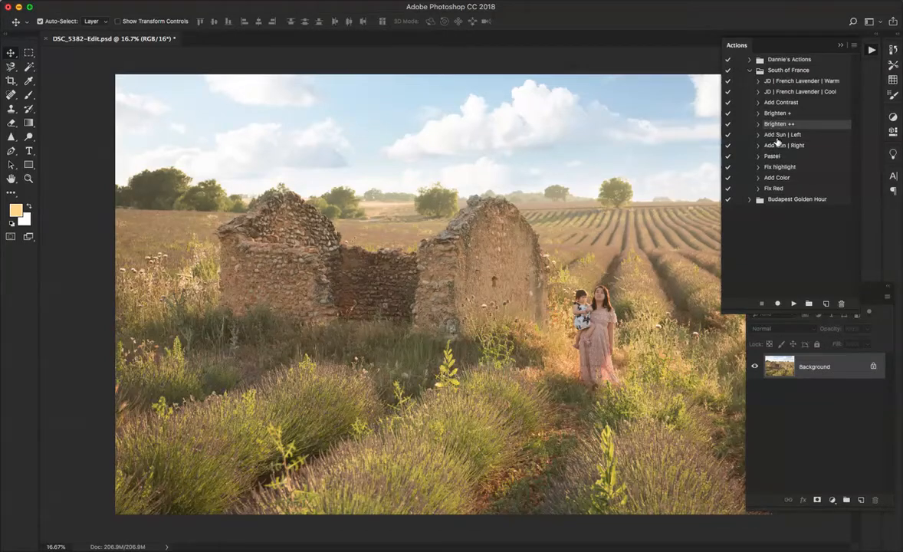
left_click(778, 135)
left_click(778, 145)
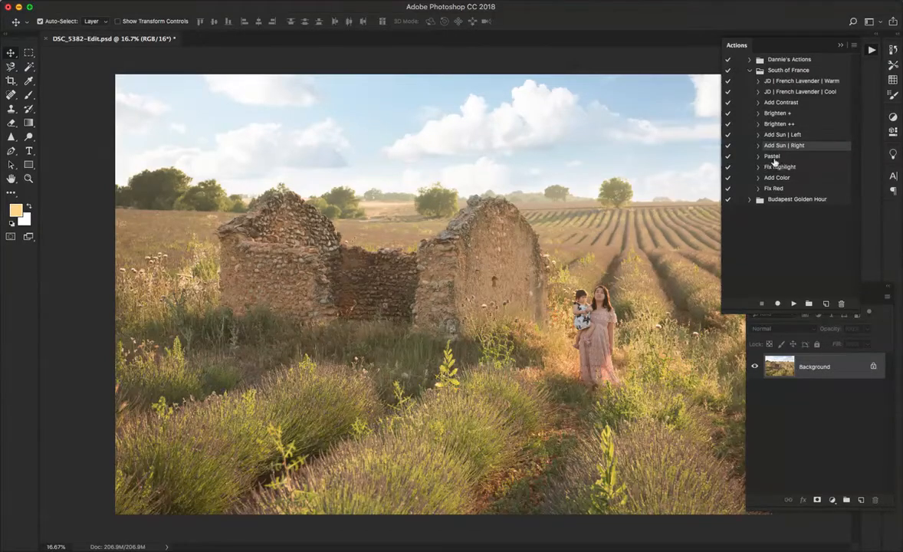
left_click(780, 114)
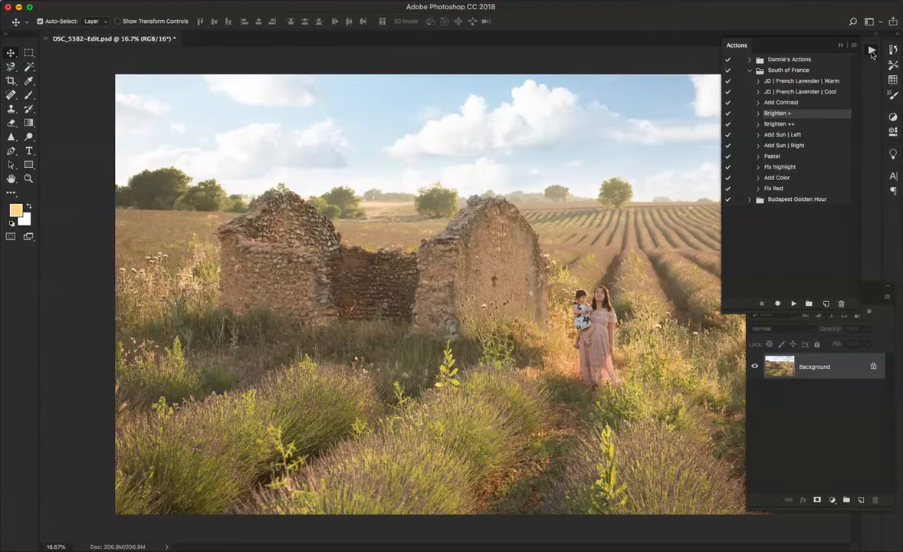
Reposition the Layers panel and run the JD | French Lavender | Warm action on the photo, closing the Actions panel when done
left_click(872, 51)
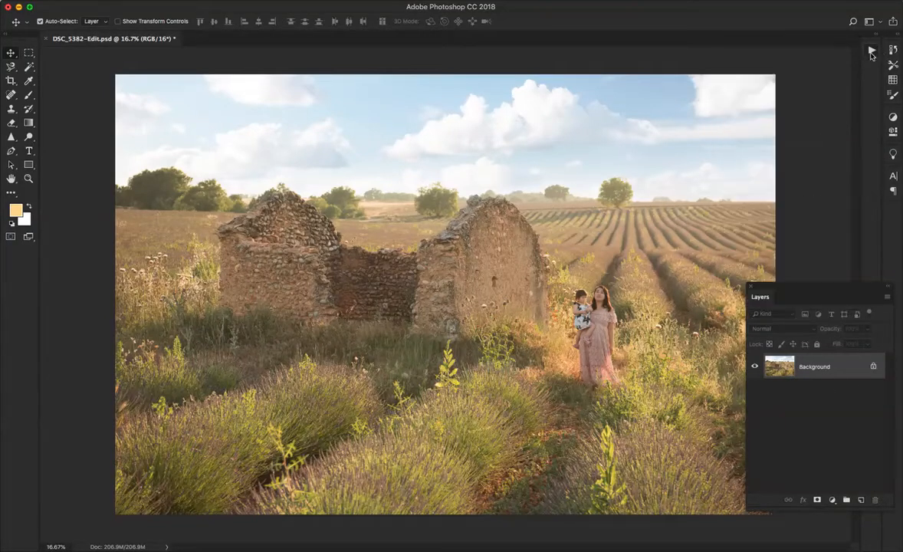
left_click_drag(782, 290, 772, 187)
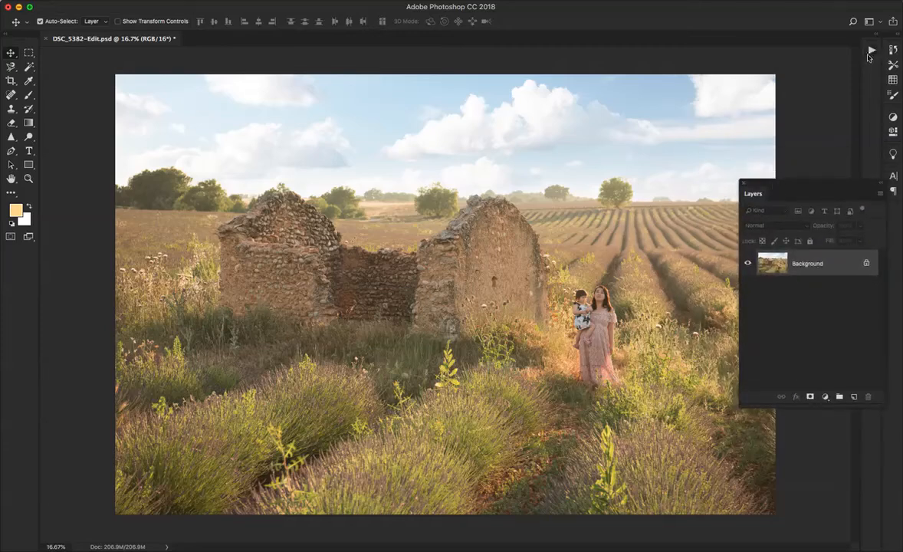
left_click(872, 51)
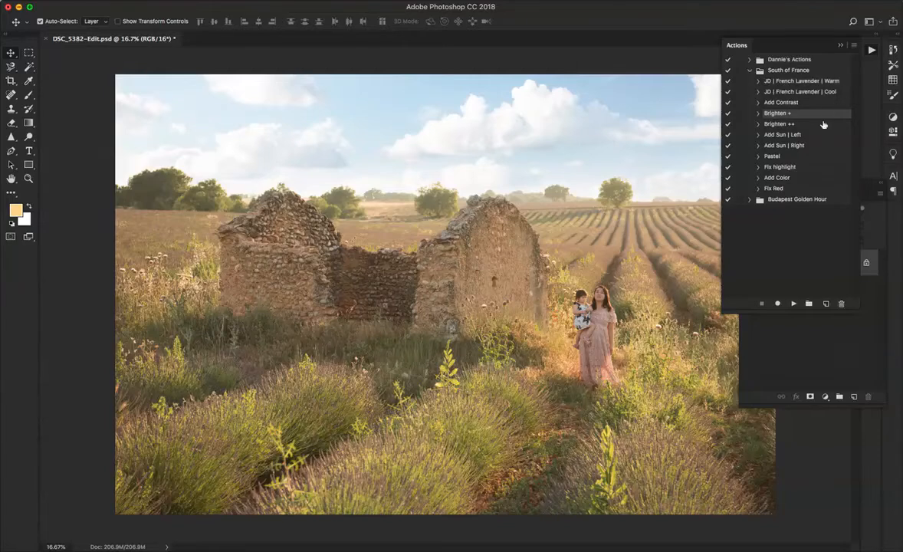
left_click(831, 80)
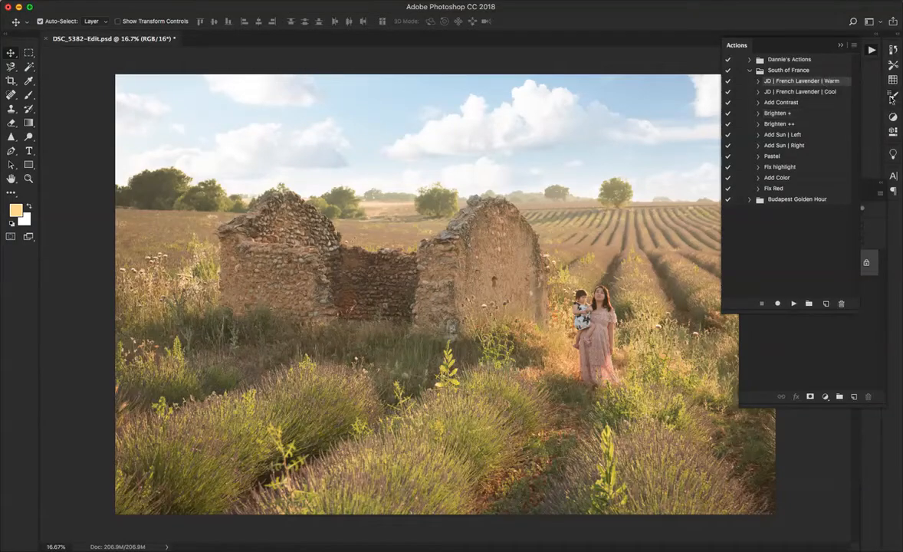
left_click(793, 305)
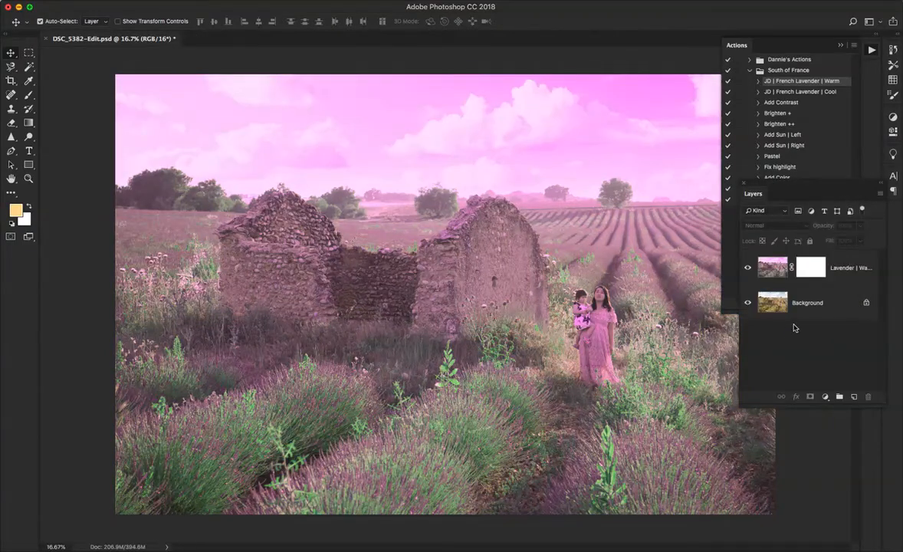
left_click(872, 50)
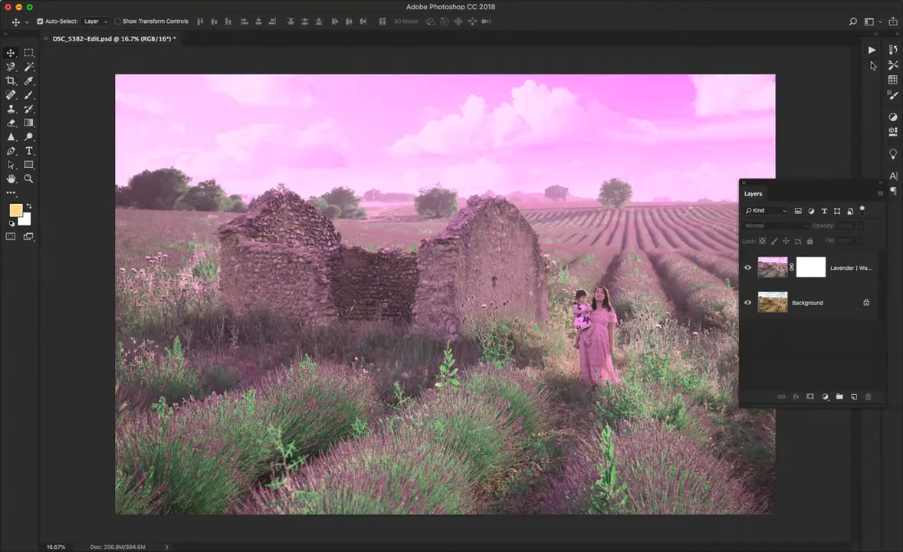
Select the Lavender | Warm layer and examine its opacity control, image thumbnail and layer mask
left_click(851, 270)
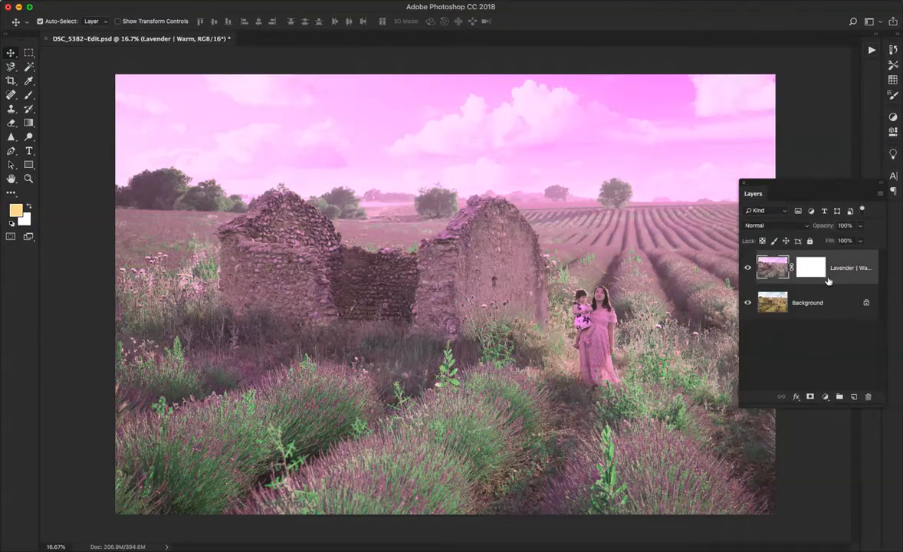
left_click(860, 225)
mouse_move(859, 240)
left_mouse_down()
mouse_move(845, 240)
mouse_move(859, 240)
left_mouse_up()
left_click(812, 270)
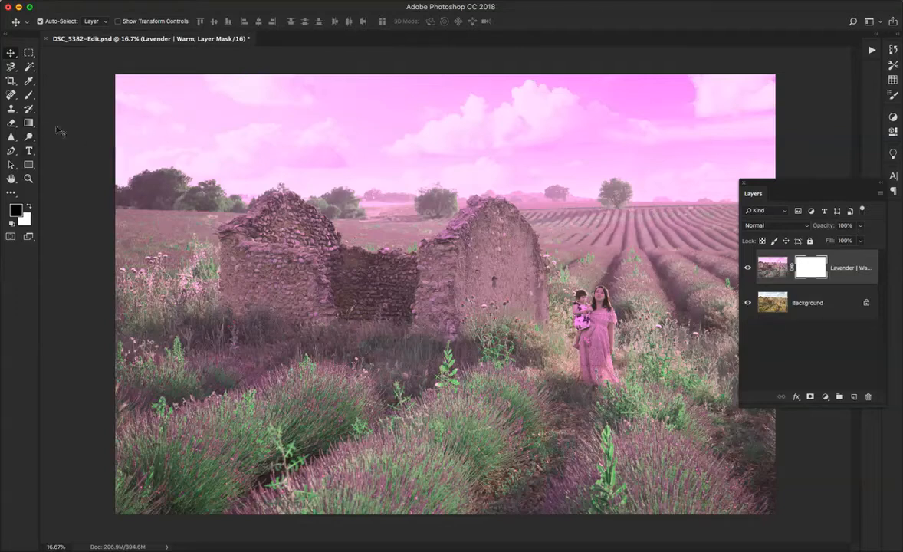
left_click(767, 276)
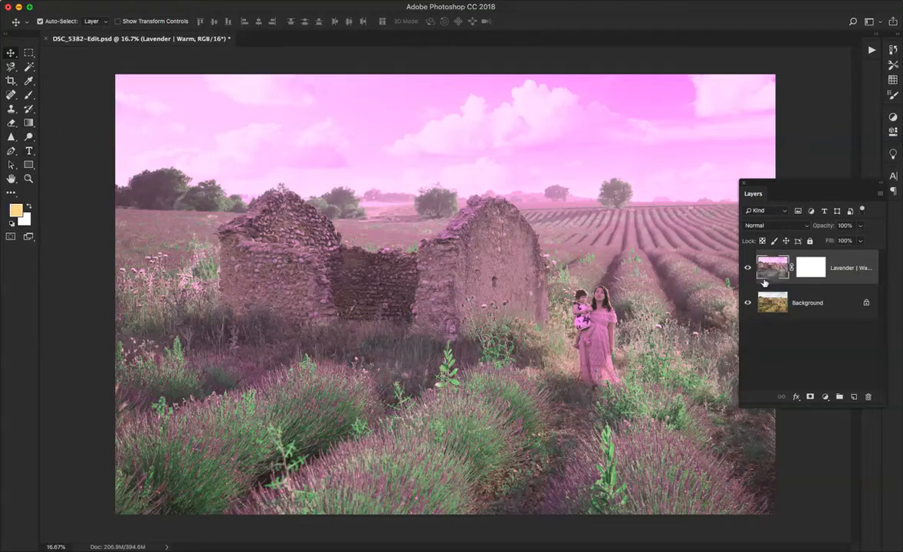
left_click(819, 276)
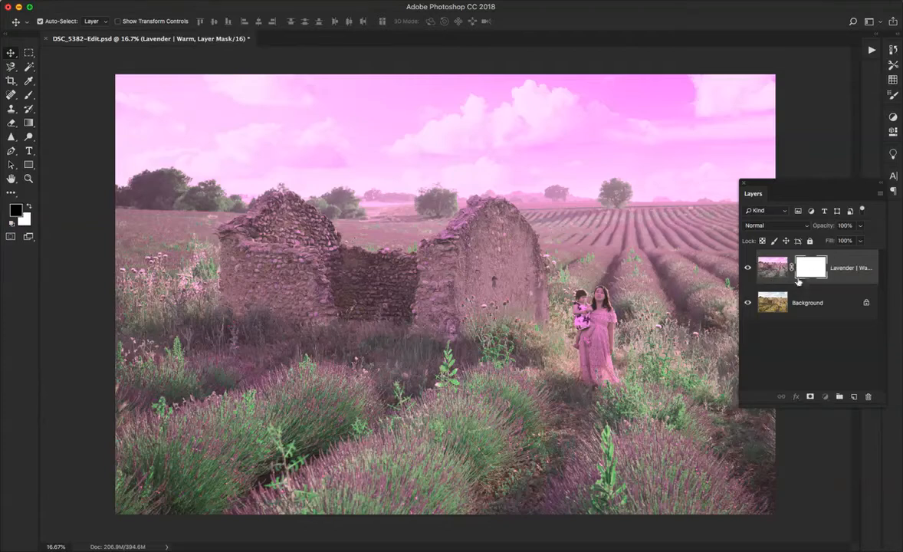
key("x")
left_click(768, 272)
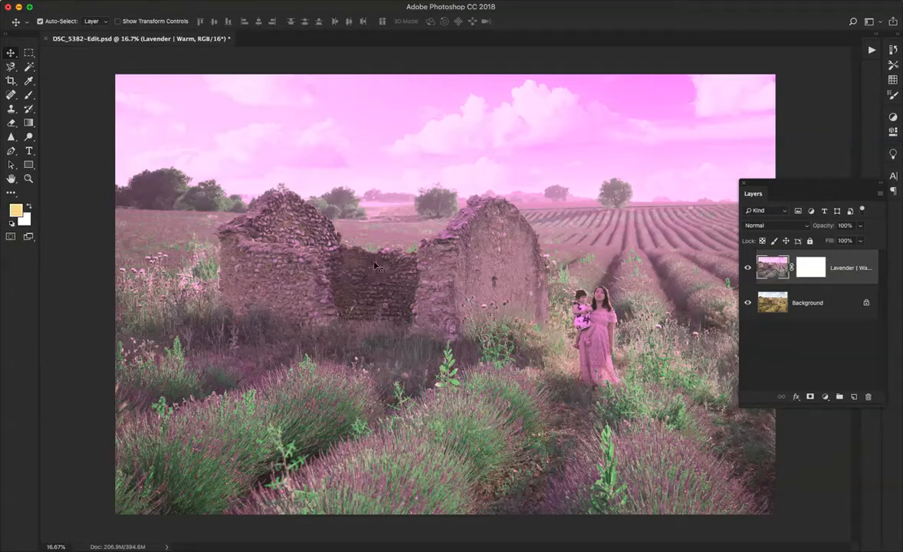
Reset the foreground and background colours to their defaults and try swapping them back and forth
key("d")
key("x")
left_click(28, 208)
left_click(29, 207)
left_click(30, 207)
Target the Lavender | Warm layer mask and set up a linear black foreground-to-transparent gradient at 100% opacity
left_click(811, 267)
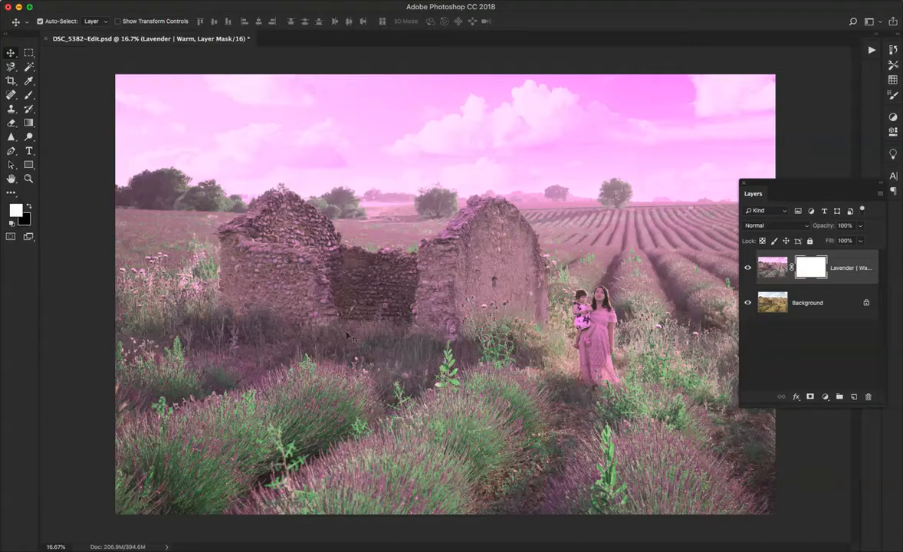
left_click(28, 124)
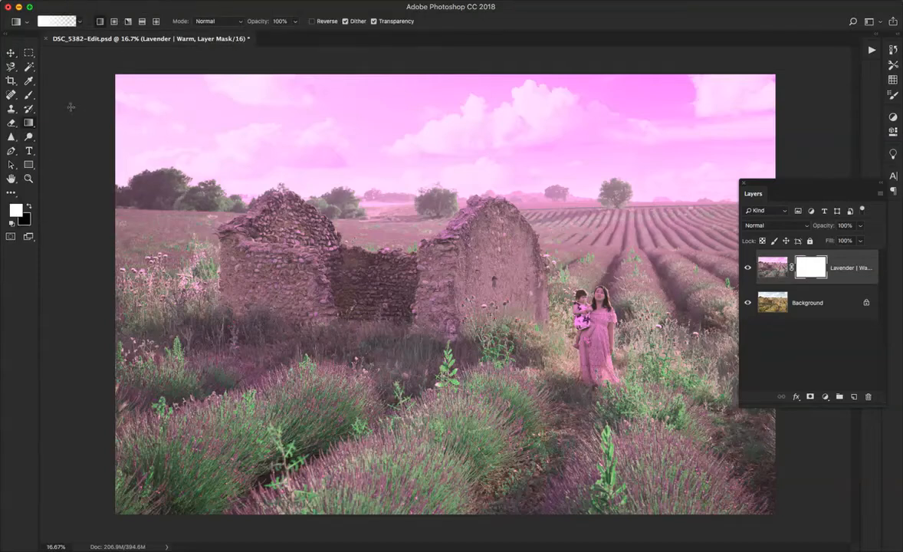
left_click(29, 208)
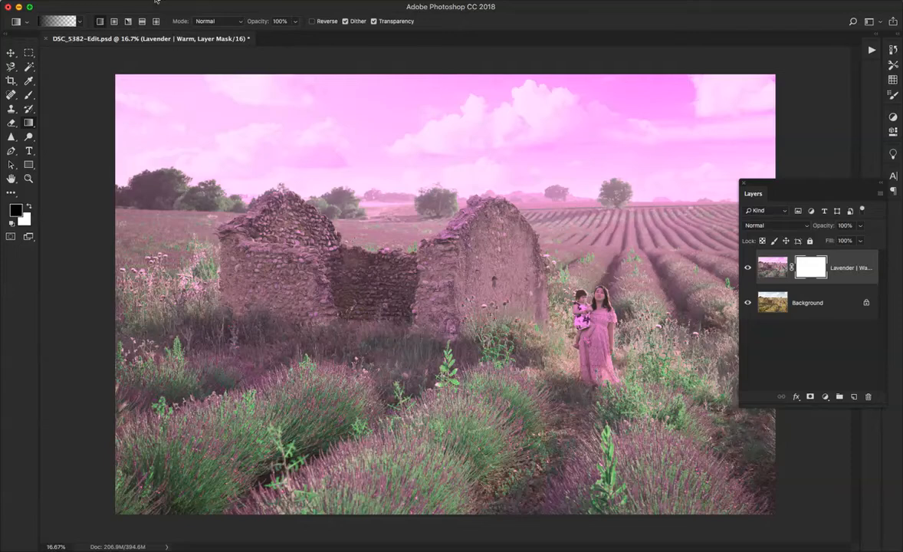
left_click(80, 21)
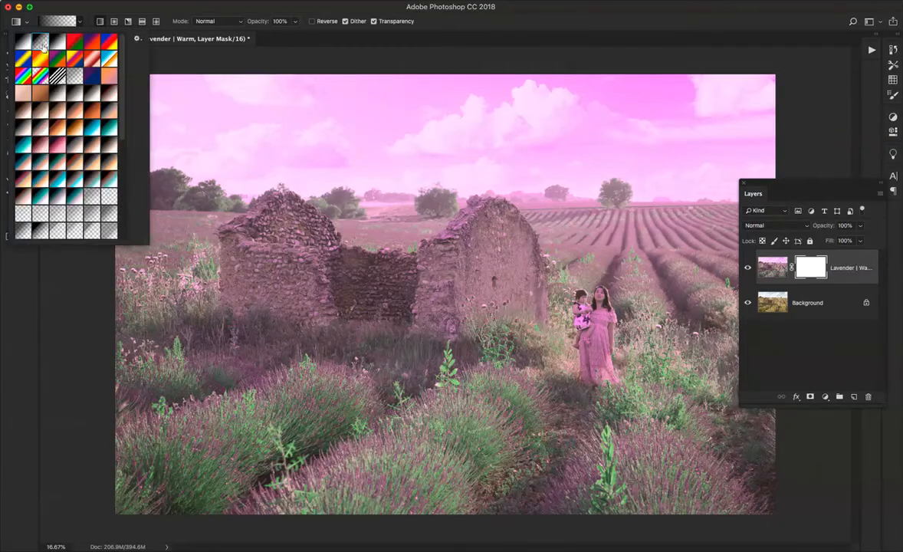
left_click(73, 7)
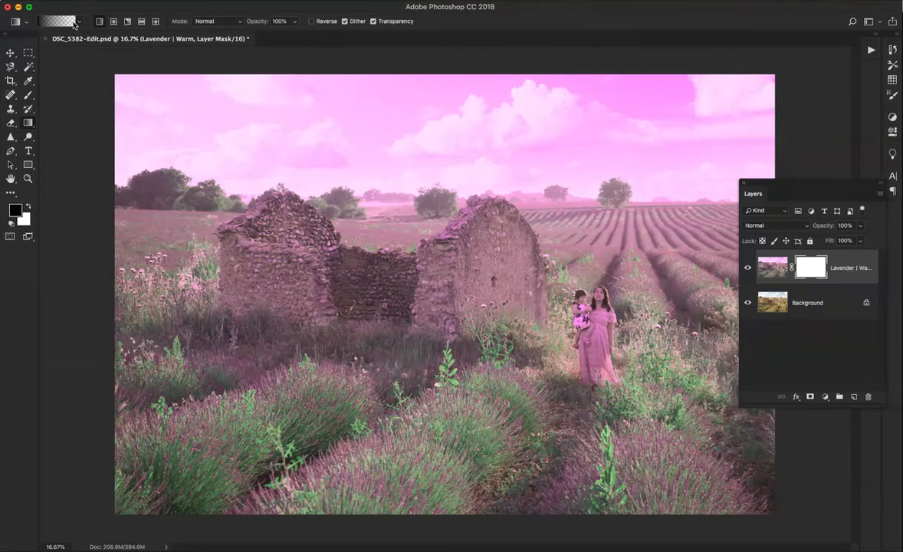
left_click(28, 208)
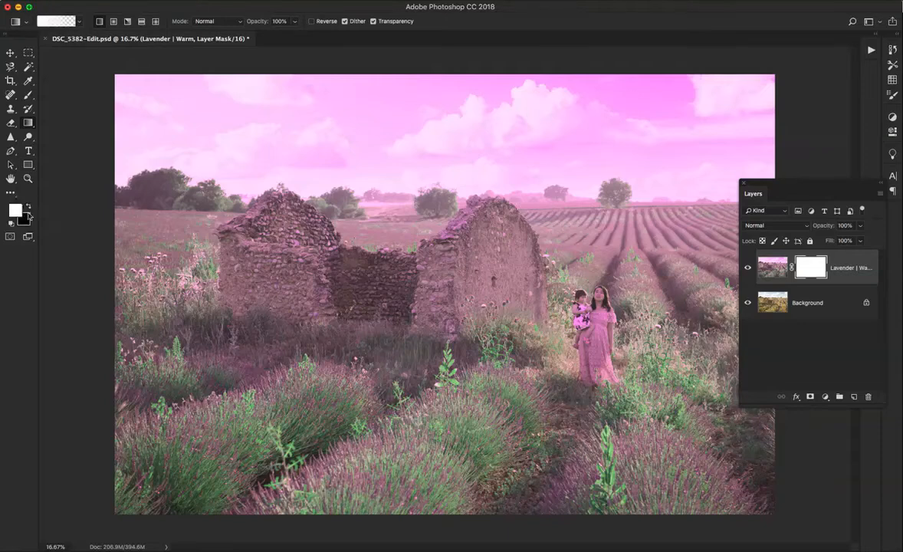
left_click(28, 207)
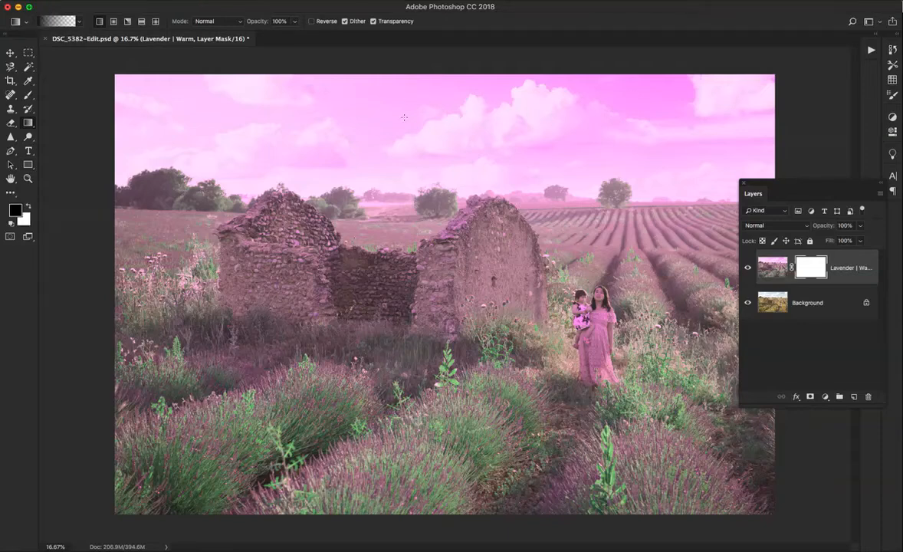
Draw downward black gradients on the mask from the sky to the horizon to remove the pink tint, and move the Layers panel aside
left_click_drag(456, 78, 457, 244)
left_click_drag(458, 164, 444, 201)
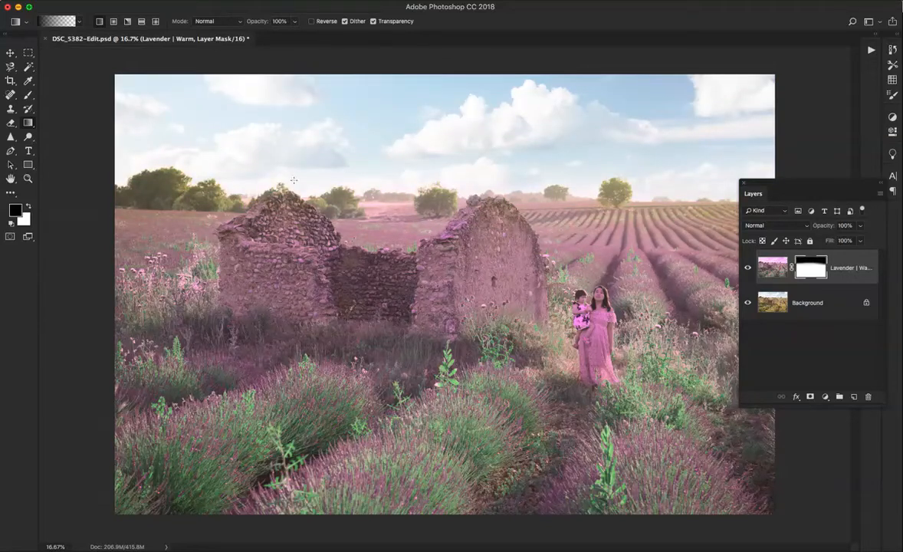
left_click_drag(380, 186, 371, 231)
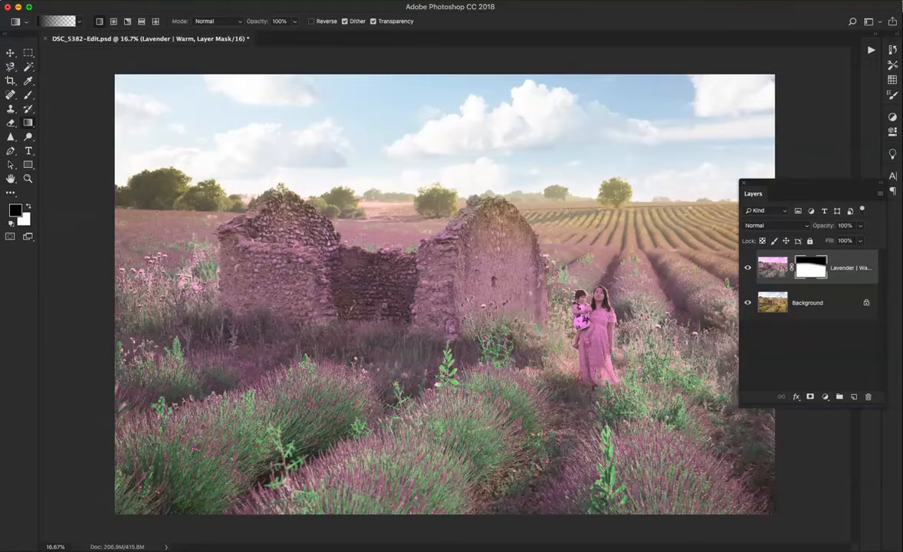
left_click_drag(820, 185, 782, 284)
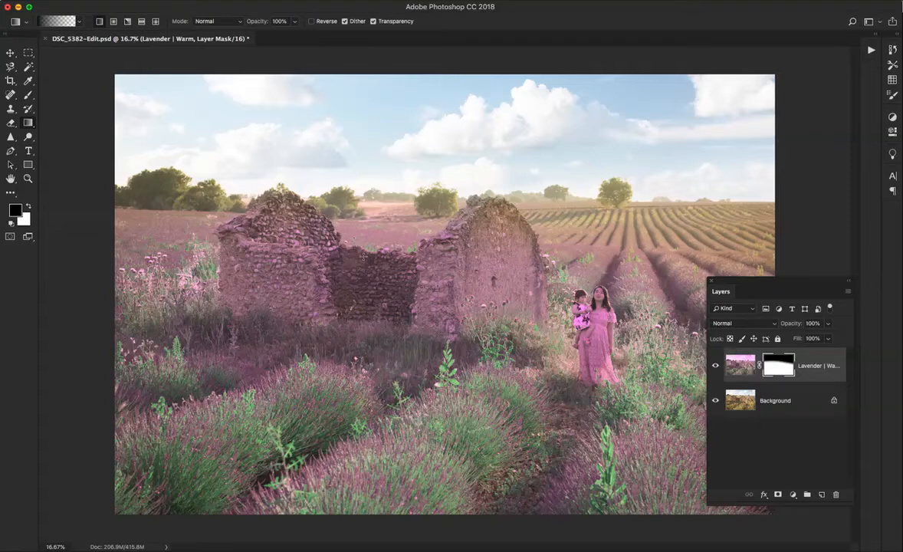
Paint black on the mask over the stone ruins with the Brush tool, raising its opacity to 88%, to restore their original colour
key("b")
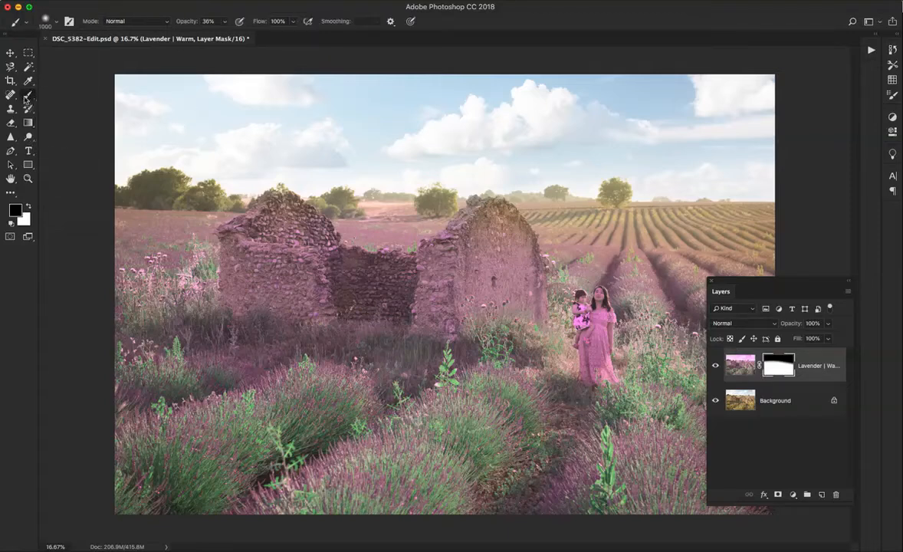
right_click(32, 100)
left_click(65, 91)
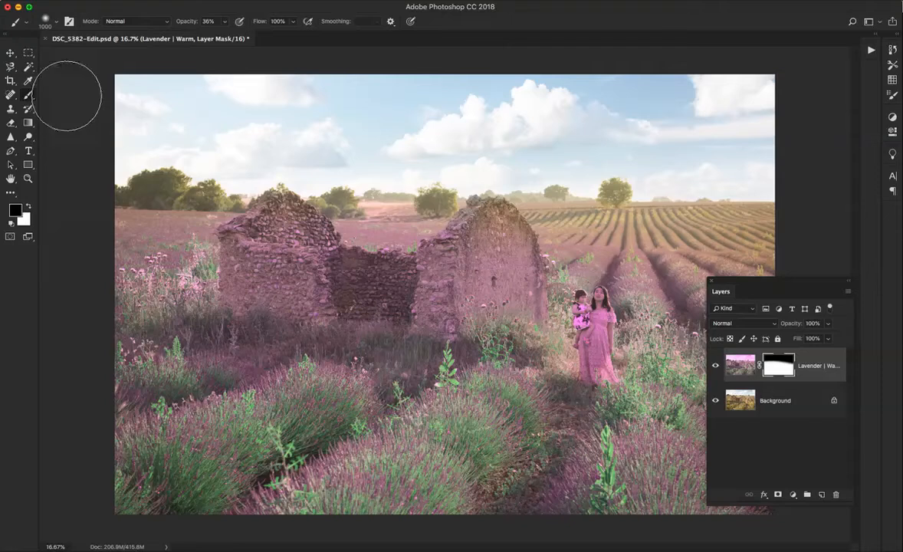
mouse_move(278, 305)
left_mouse_down()
mouse_move(273, 277)
mouse_move(285, 258)
mouse_move(260, 277)
mouse_move(325, 289)
mouse_move(266, 201)
left_mouse_up()
left_click(225, 22)
left_click_drag(225, 34, 250, 34)
mouse_move(291, 303)
left_mouse_down()
mouse_move(268, 245)
mouse_move(295, 264)
left_mouse_up()
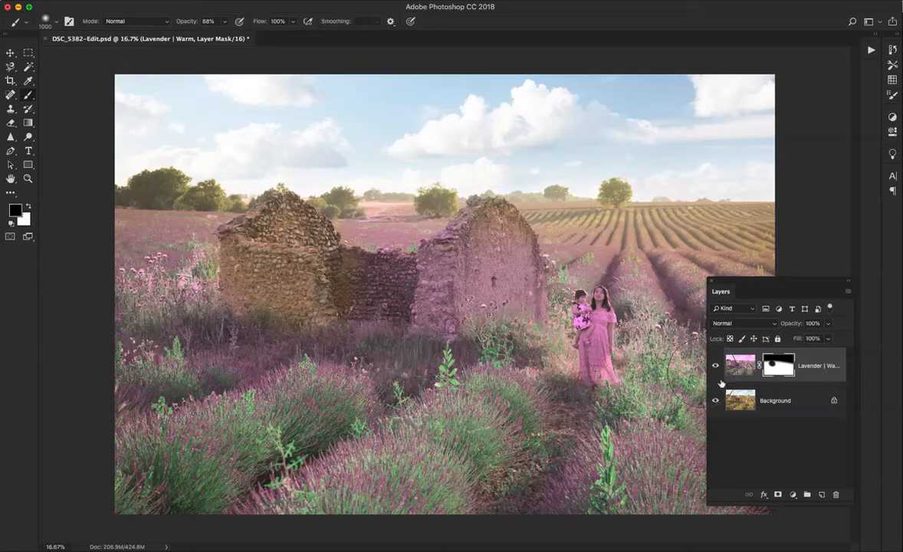
mouse_move(256, 227)
left_mouse_down()
mouse_move(377, 287)
mouse_move(452, 238)
mouse_move(452, 264)
mouse_move(511, 291)
mouse_move(459, 273)
mouse_move(420, 283)
left_mouse_up()
left_click_drag(233, 238, 303, 266)
Paint the tint off the woman and child on the mask with the brush reduced to size 200, and switch the foreground colour to white
key("bracketleft")
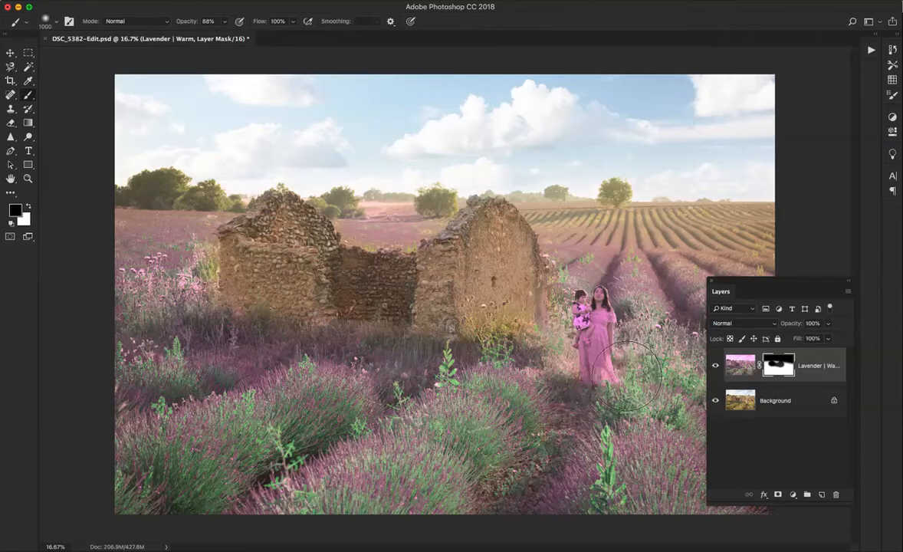
key("bracketleft")
key("bracketleft")
key("bracketleft")
key("bracketleft")
key("bracketleft")
key("bracketleft")
key("bracketleft")
key("bracketleft")
mouse_move(579, 303)
left_mouse_down()
mouse_move(580, 339)
mouse_move(585, 333)
mouse_move(592, 349)
mouse_move(603, 313)
mouse_move(607, 319)
mouse_move(588, 361)
mouse_move(591, 374)
mouse_move(599, 360)
mouse_move(602, 385)
mouse_move(604, 320)
mouse_move(597, 337)
mouse_move(594, 324)
mouse_move(605, 368)
left_mouse_up()
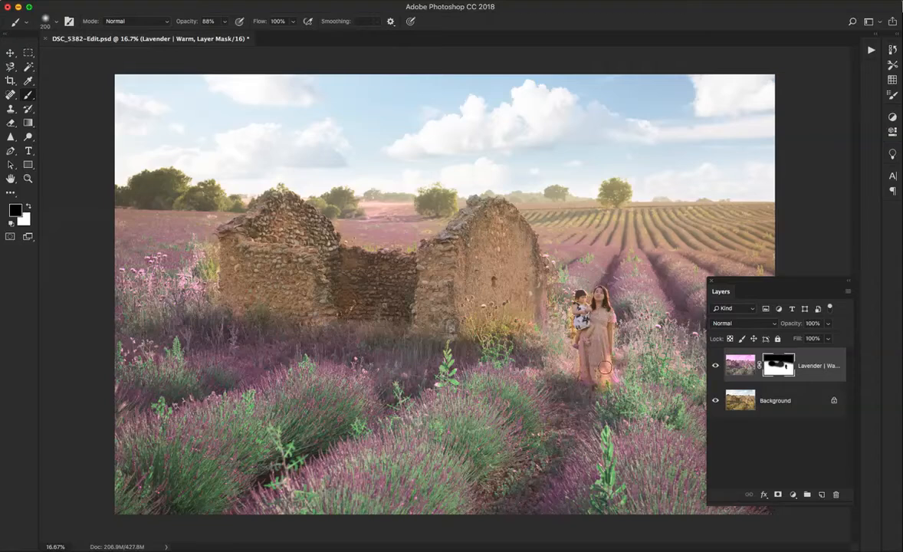
key("x")
Set the brush to black at size 125 and compare the photo with the Lavender | Warm layer hidden and shown
key("x")
key("bracketleft")
key("bracketleft")
key("bracketleft")
left_click_drag(806, 285, 812, 245)
left_click(719, 322)
left_click(720, 322)
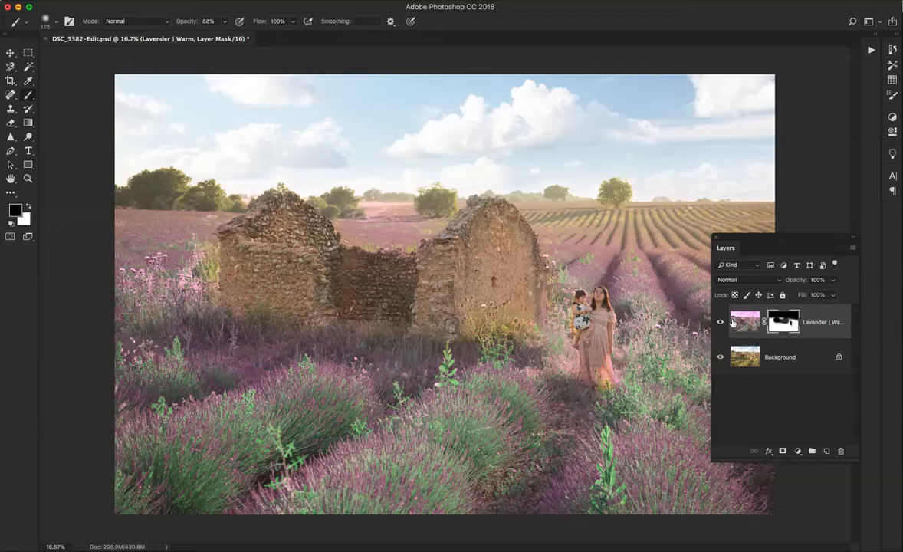
Try a lower opacity and a duplicate of the Lavender | Warm layer, and undo the duplication
left_click(833, 281)
left_click_drag(834, 293, 809, 293)
key("ctrl+j")
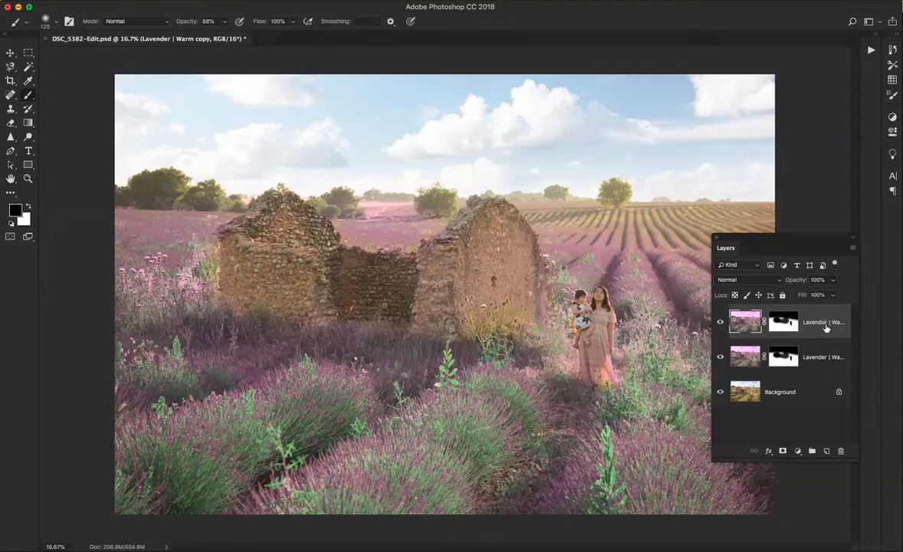
key("ctrl+z")
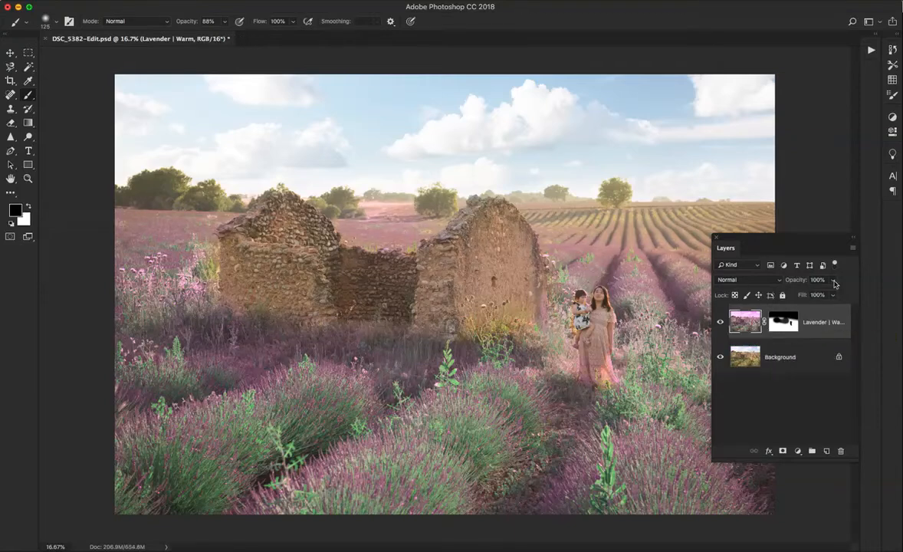
Play the JD | French Lavender | Warm action a second time, continuing past the warning, and compare the added layer hidden and shown
left_click(874, 48)
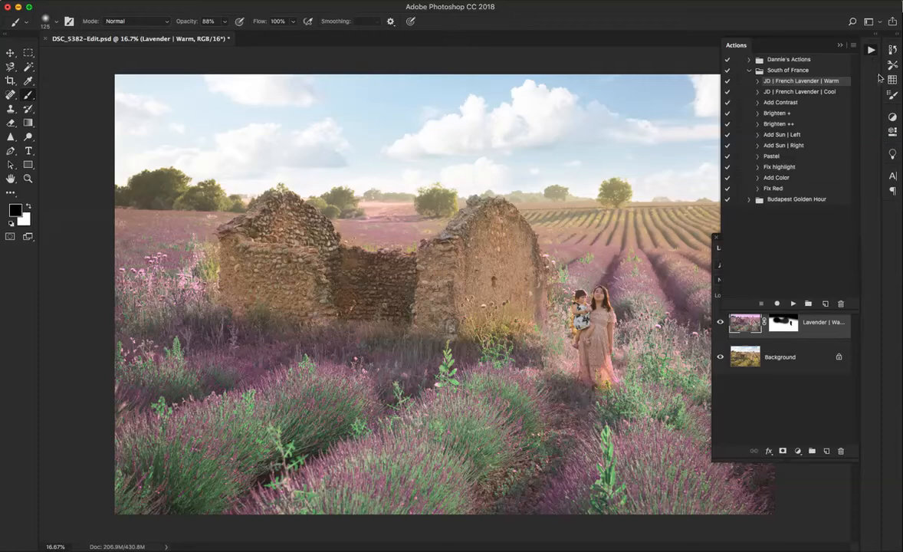
left_click(793, 304)
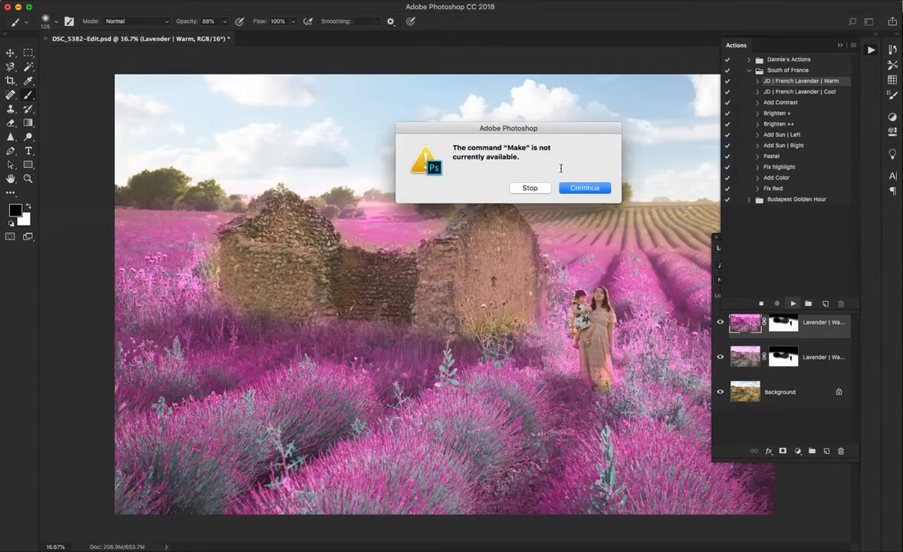
left_click(584, 187)
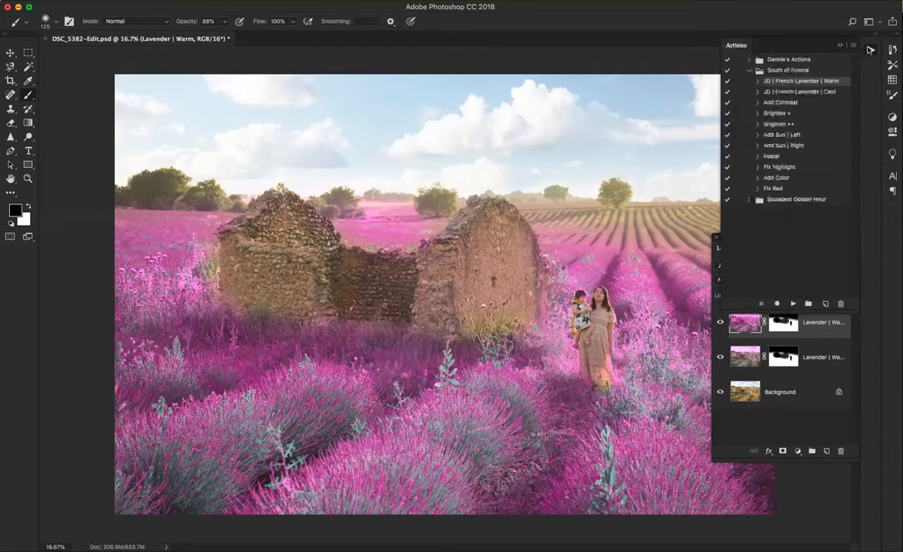
left_click(870, 50)
left_click(720, 323)
left_click(721, 325)
left_click(720, 323)
left_click(720, 323)
Lower the second Lavender | Warm layer's opacity to 34%, compare it hidden and shown, and delete the layer
left_click(834, 280)
left_click_drag(834, 294, 800, 299)
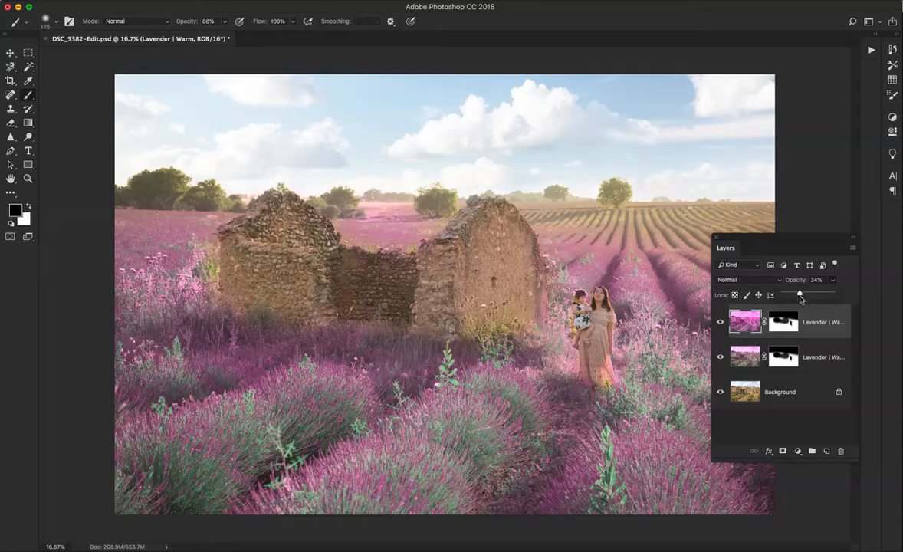
left_click(718, 324)
left_click(721, 323)
key("Delete")
Enlarge the brush to size 600 and paint white on the Lavender | Warm mask to bring the tint back to the distant field rows
left_click(784, 322)
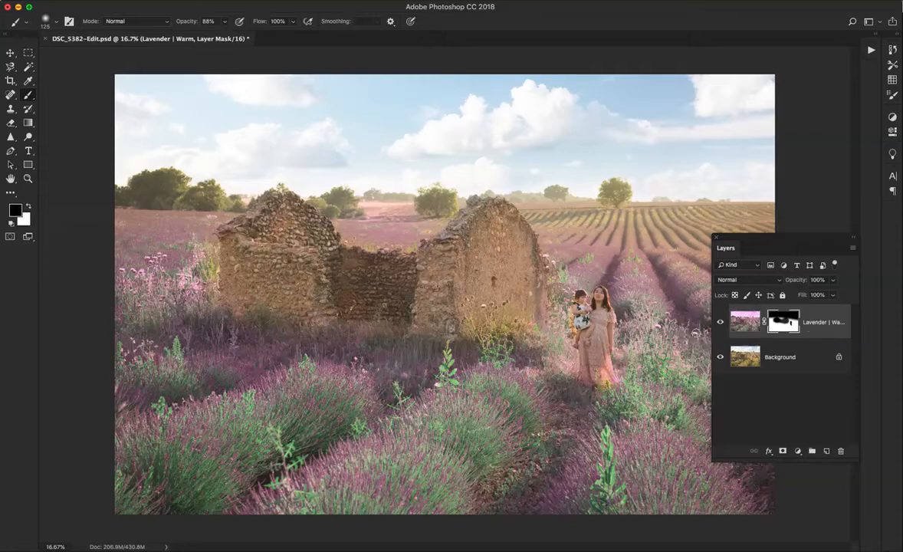
key("bracketright")
key("bracketright")
key("bracketright")
key("bracketright")
key("bracketright")
key("bracketright")
key("bracketright")
key("bracketright")
key("x")
mouse_move(600, 238)
left_mouse_down()
mouse_move(665, 234)
mouse_move(648, 206)
mouse_move(349, 215)
mouse_move(351, 205)
left_mouse_up()
Paint black on the Lavender | Warm mask over the ruin wall and along the sky just above the horizon
key("x")
mouse_move(486, 236)
left_mouse_down()
mouse_move(445, 230)
mouse_move(456, 205)
mouse_move(437, 223)
left_mouse_up()
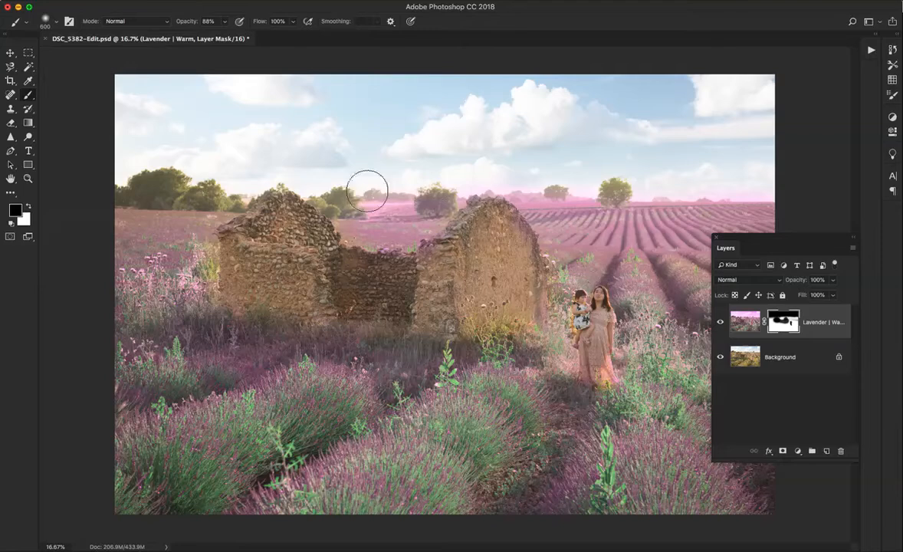
mouse_move(570, 176)
left_mouse_down()
mouse_move(546, 172)
mouse_move(797, 182)
left_mouse_up()
mouse_move(209, 201)
left_mouse_down()
mouse_move(324, 168)
mouse_move(328, 194)
mouse_move(423, 195)
mouse_move(371, 187)
mouse_move(482, 183)
mouse_move(426, 172)
mouse_move(621, 164)
left_mouse_up()
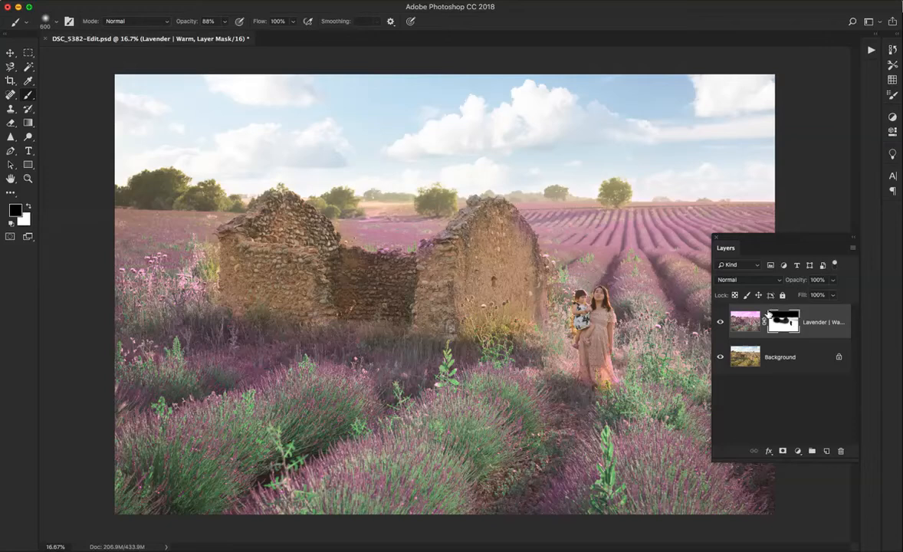
Play the JD | French Lavender | Warm action again over the repainted mask and continue past the warning
left_click(871, 50)
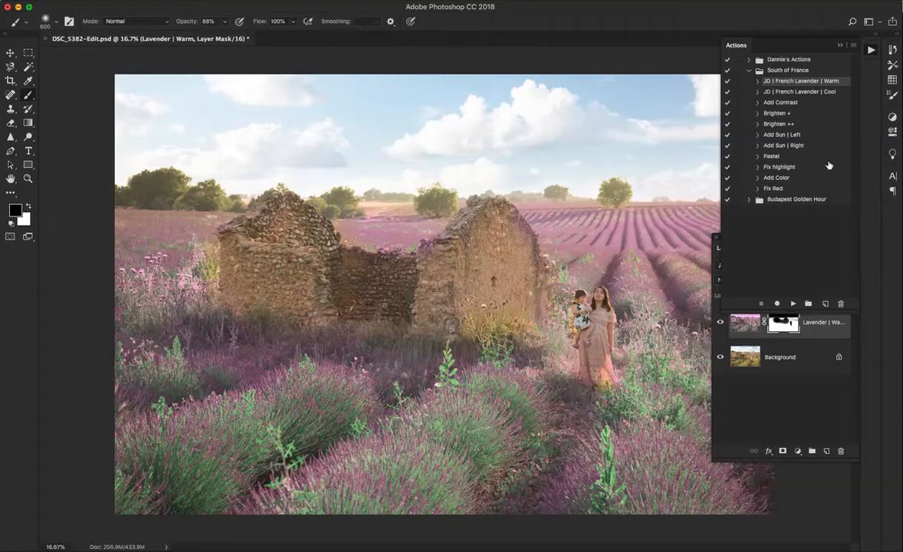
left_click(793, 304)
left_click(585, 188)
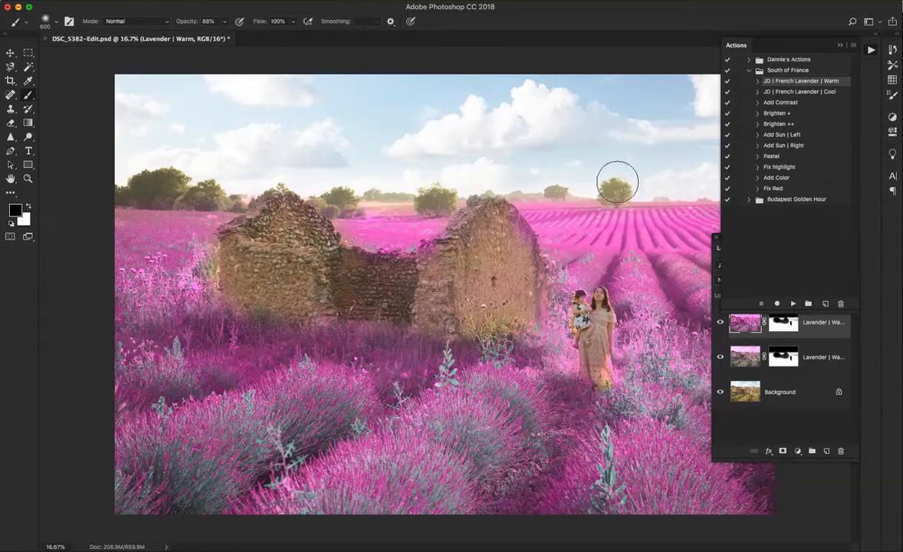
left_click(874, 50)
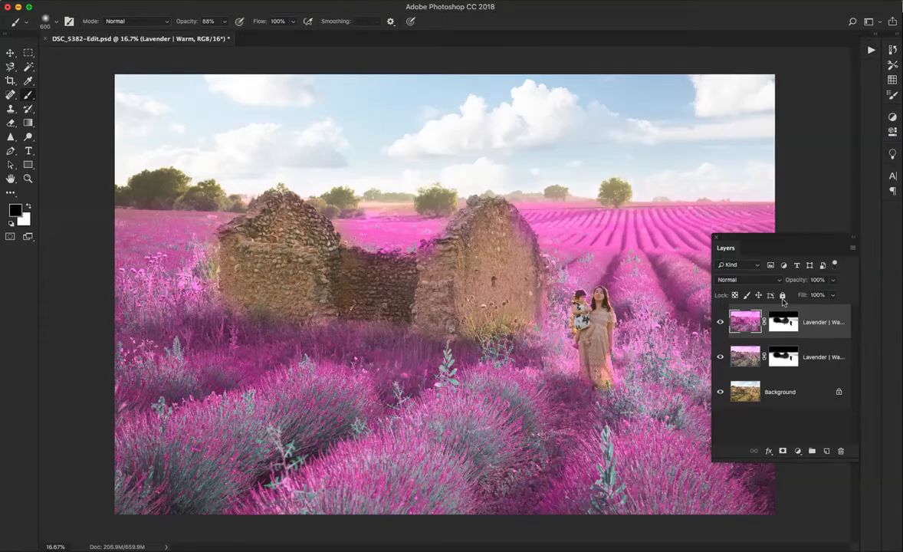
Lower the extra Lavender | Warm layer's opacity, compare it hidden and shown, and delete the layer
left_click(834, 281)
left_click_drag(832, 295, 792, 296)
left_click(721, 324)
left_click(720, 325)
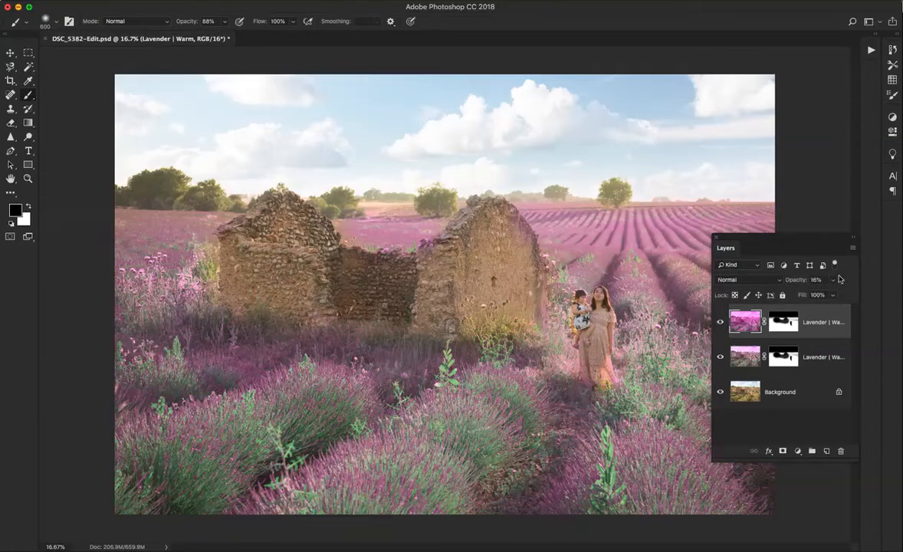
key("Delete")
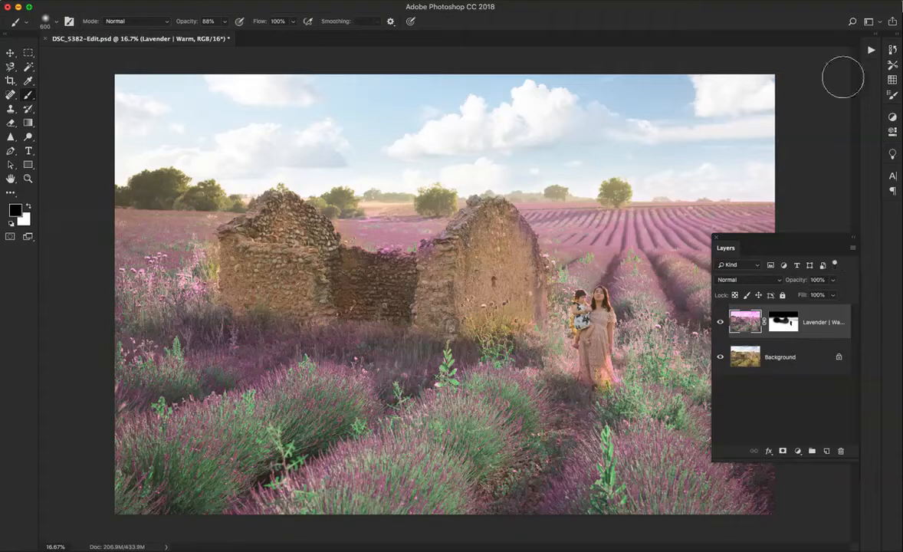
Add a Lavender | Cool layer with the JD | French Lavender | Cool action, stopping it at the warning, and undo the layer's deletion
left_click(870, 50)
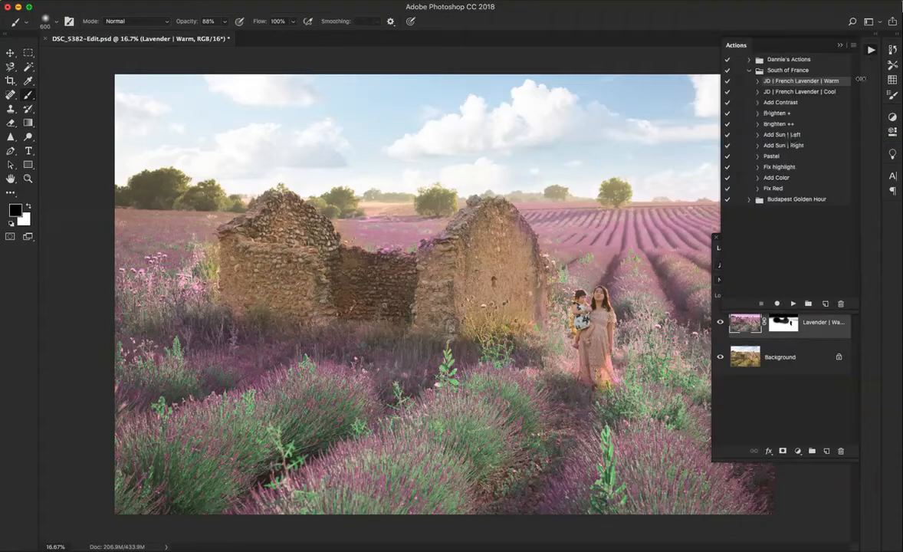
left_click(799, 91)
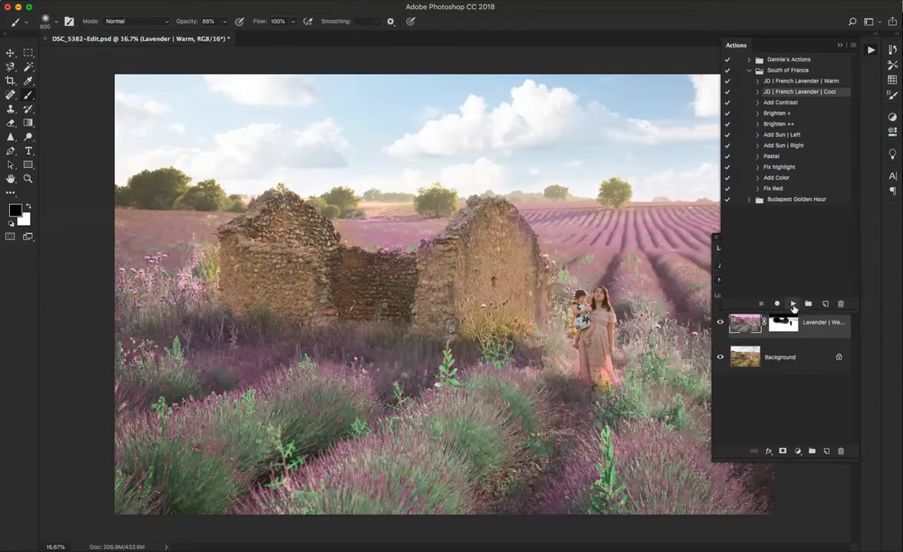
left_click(794, 305)
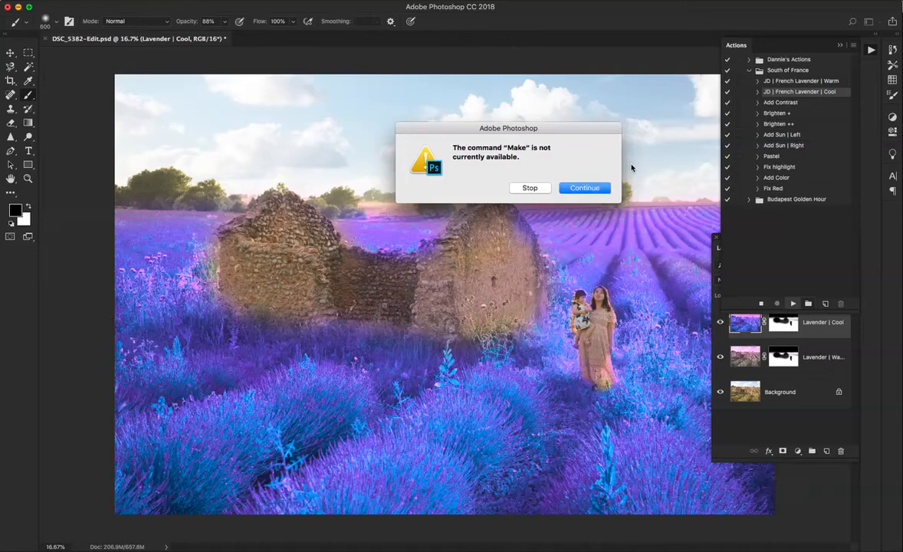
left_click(530, 187)
left_click(872, 51)
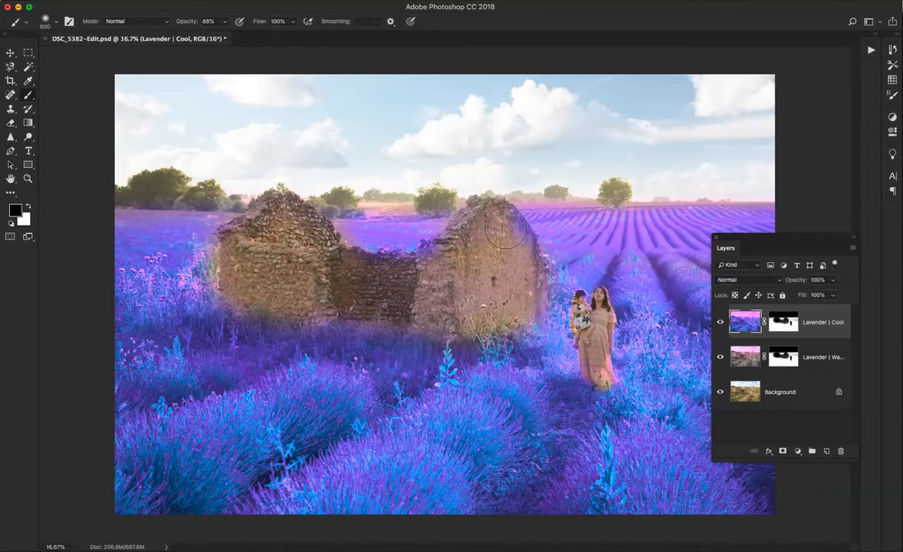
key("Delete")
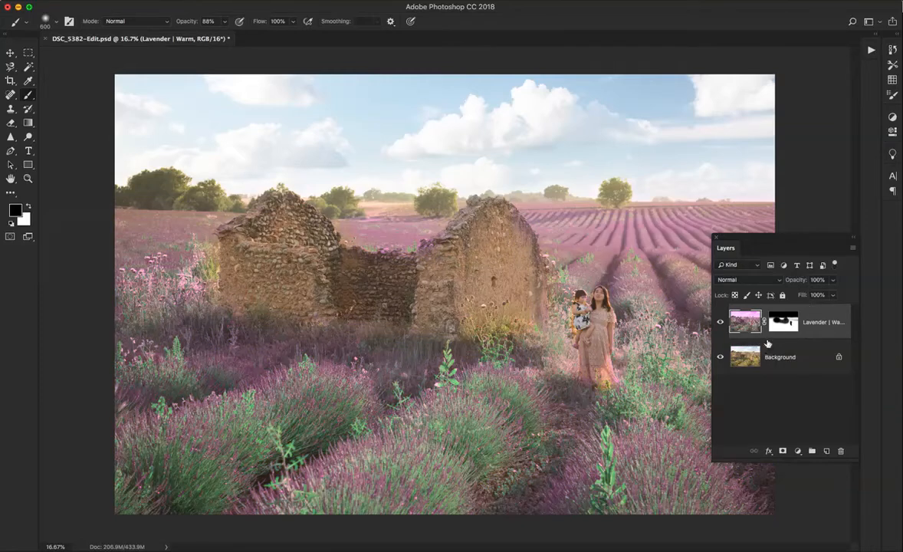
key("super+z")
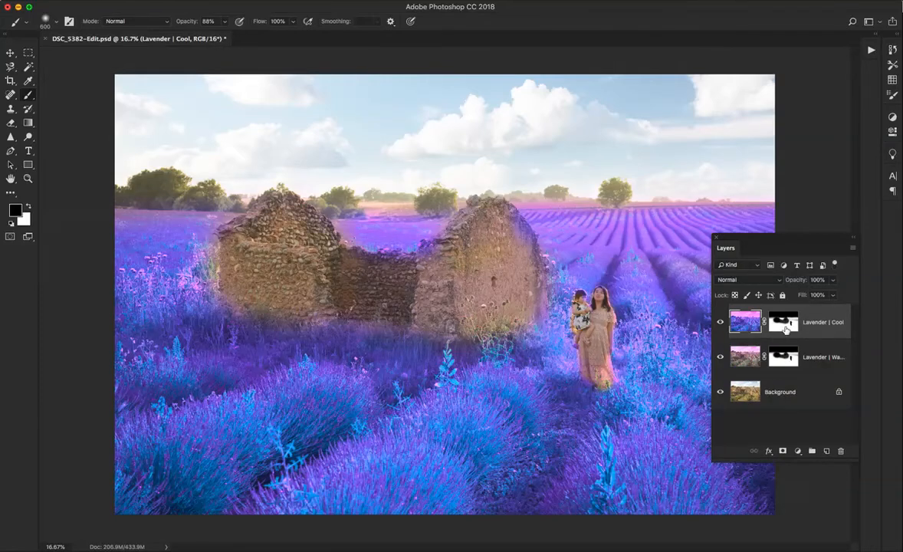
Reduce the brush to size 250, undo the stroke made on the image, and paint black on the Lavender | Cool mask over the ruin's gable wall
key("bracketleft")
key("bracketleft")
key("bracketleft")
key("bracketleft")
key("bracketleft")
left_click_drag(506, 216, 525, 246)
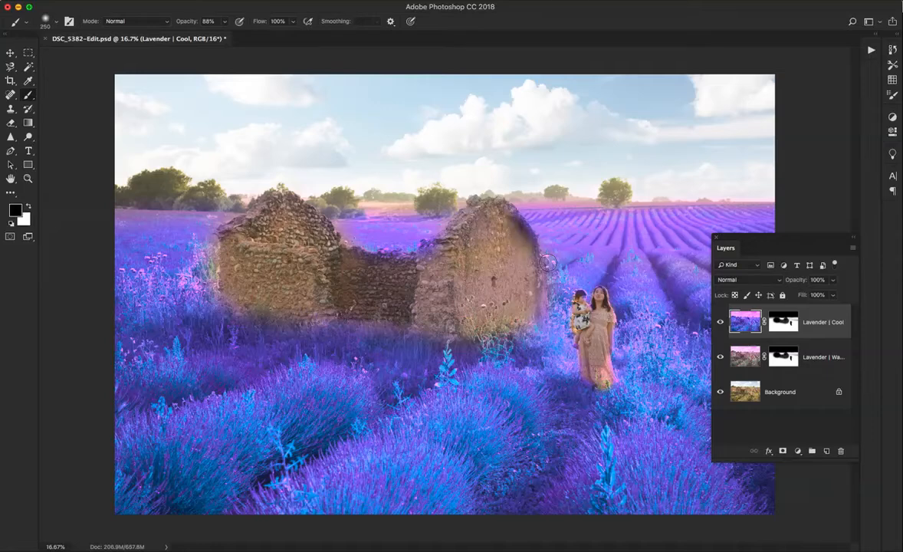
key("super+z")
left_click(784, 323)
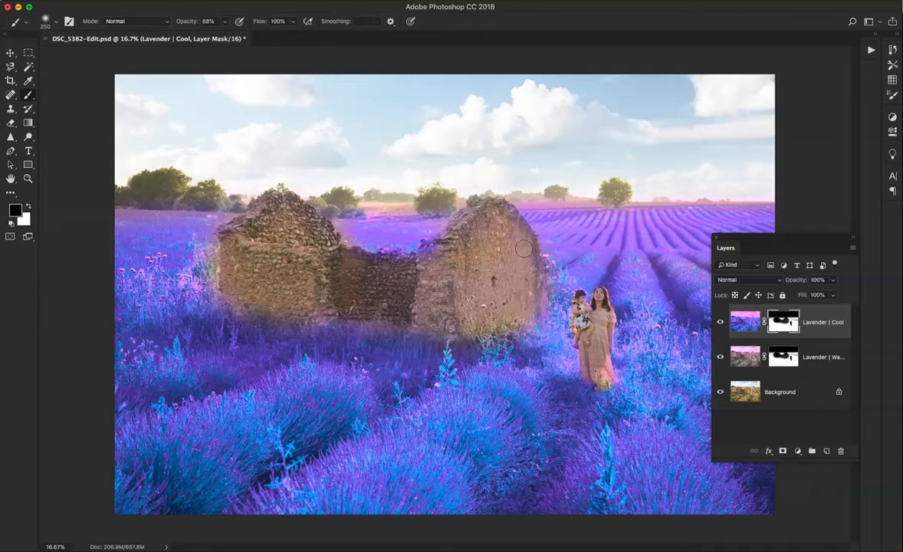
left_click_drag(536, 280, 488, 286)
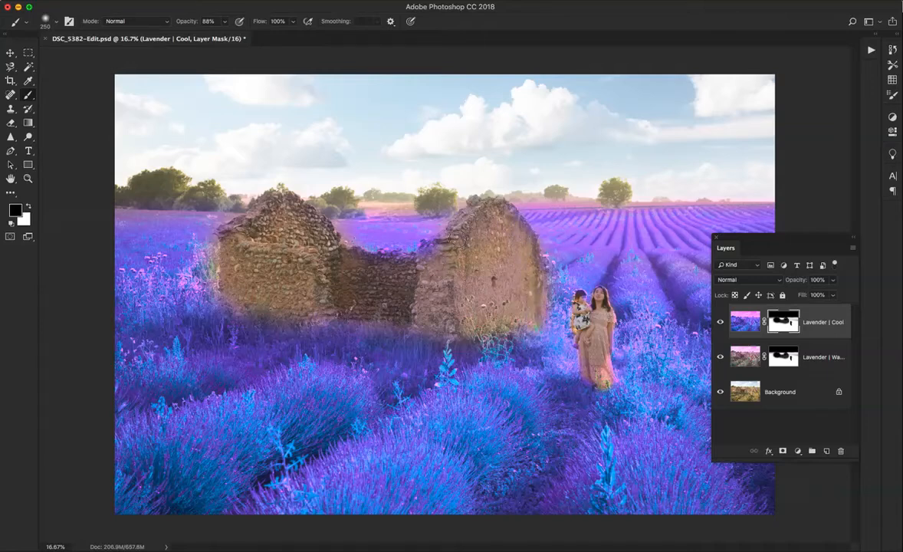
Lower the brush opacity to 14%, lightly paint black on the Lavender | Cool mask over the stone walls, and switch the foreground to white
left_click_drag(224, 21, 192, 44)
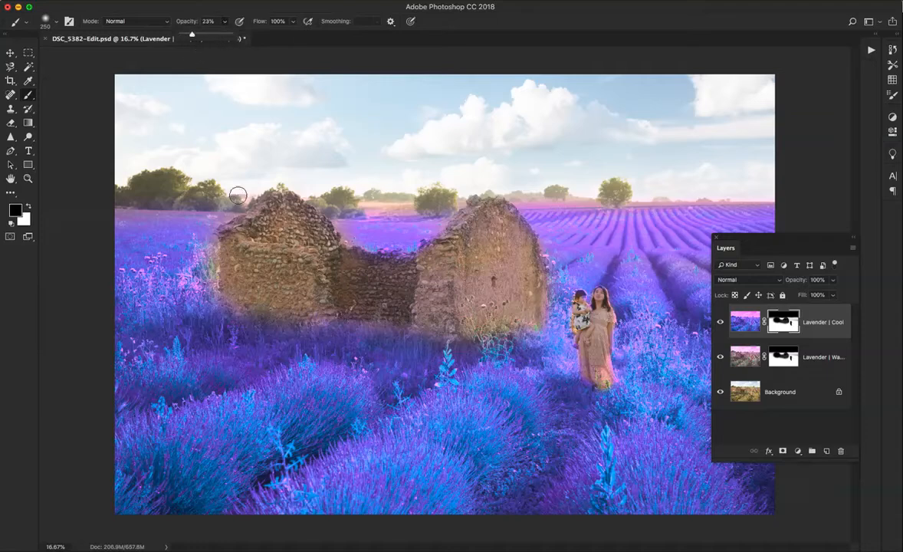
left_click_drag(193, 36, 176, 36)
key("x")
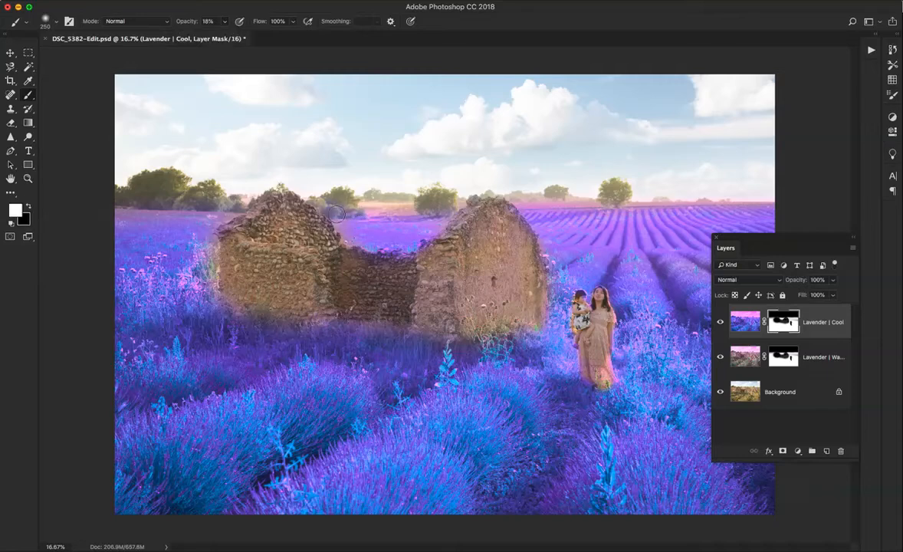
key("x")
left_click_drag(224, 21, 220, 37)
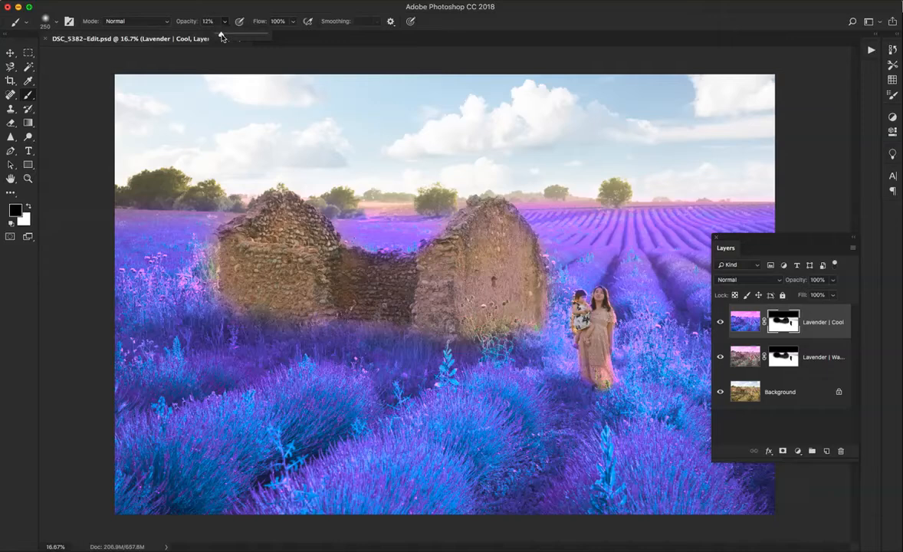
left_click_drag(221, 37, 221, 37)
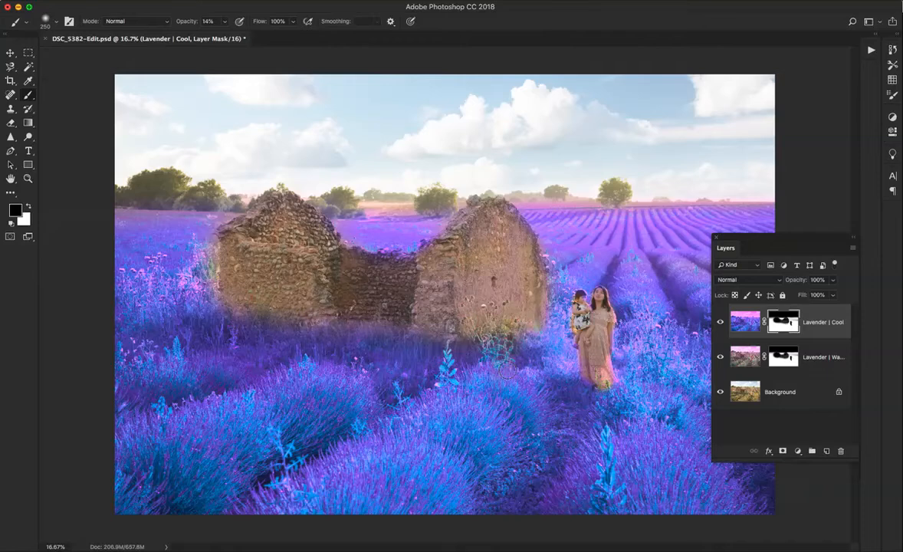
mouse_move(523, 247)
left_mouse_down()
mouse_move(503, 224)
mouse_move(514, 220)
mouse_move(522, 241)
left_mouse_up()
key("x")
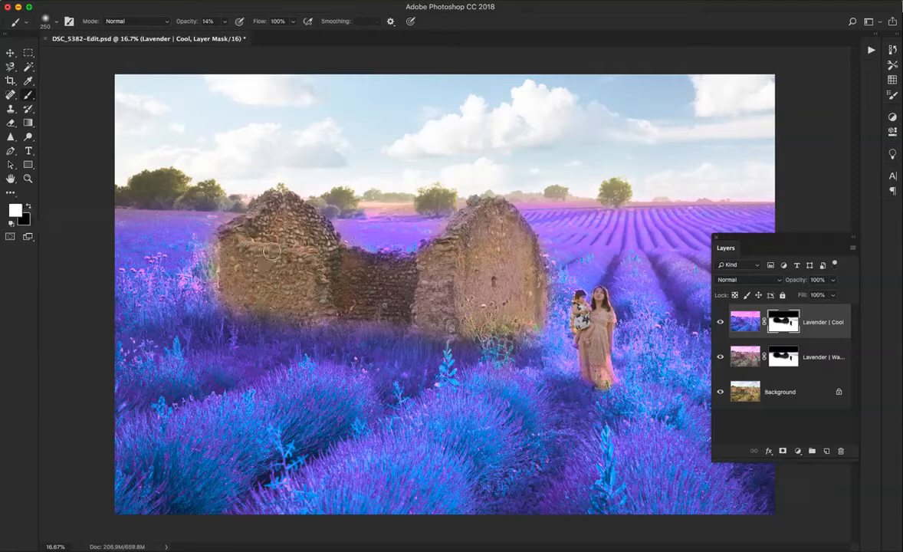
key("x")
key("x")
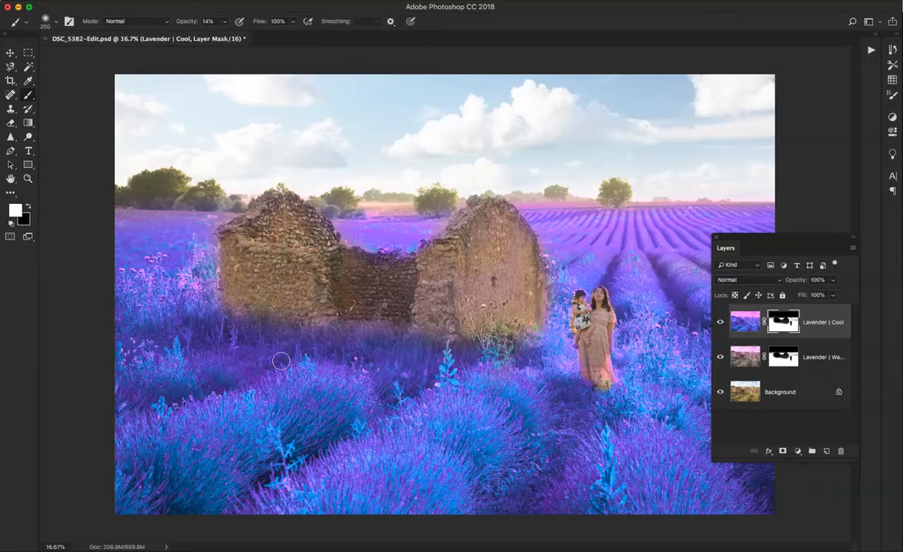
Set the Lavender | Cool layer's opacity to 14% and compare the photo with the layer hidden and shown
left_click(834, 280)
left_click_drag(832, 296, 794, 296)
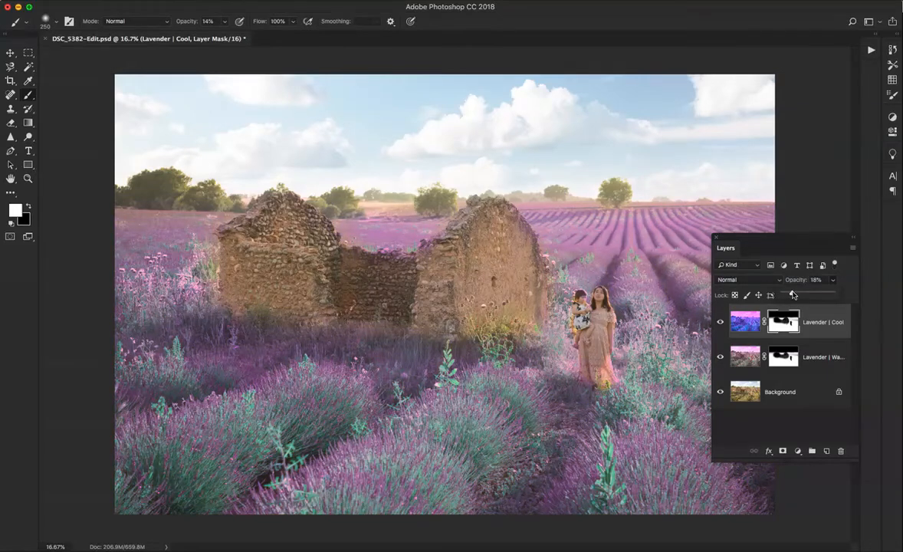
left_click_drag(789, 295, 771, 296)
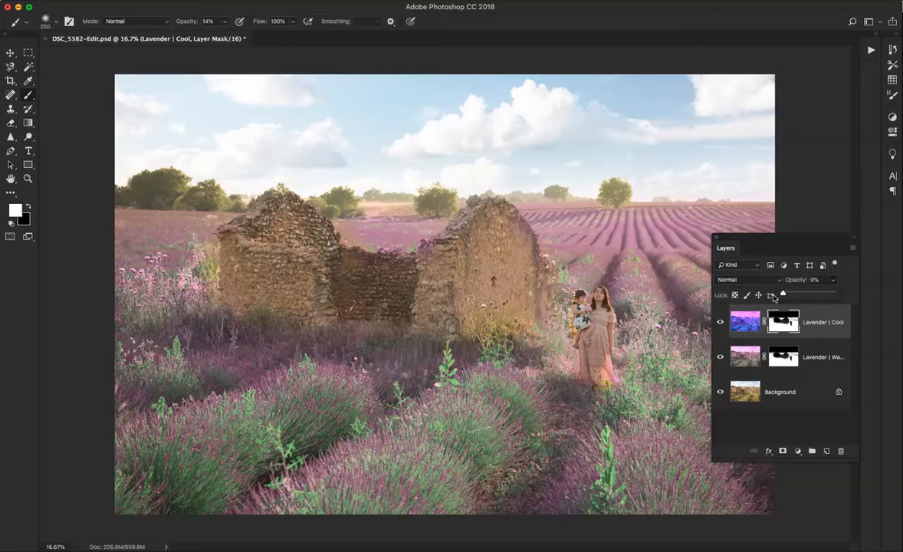
left_click_drag(787, 297, 805, 295)
left_click_drag(805, 295, 793, 294)
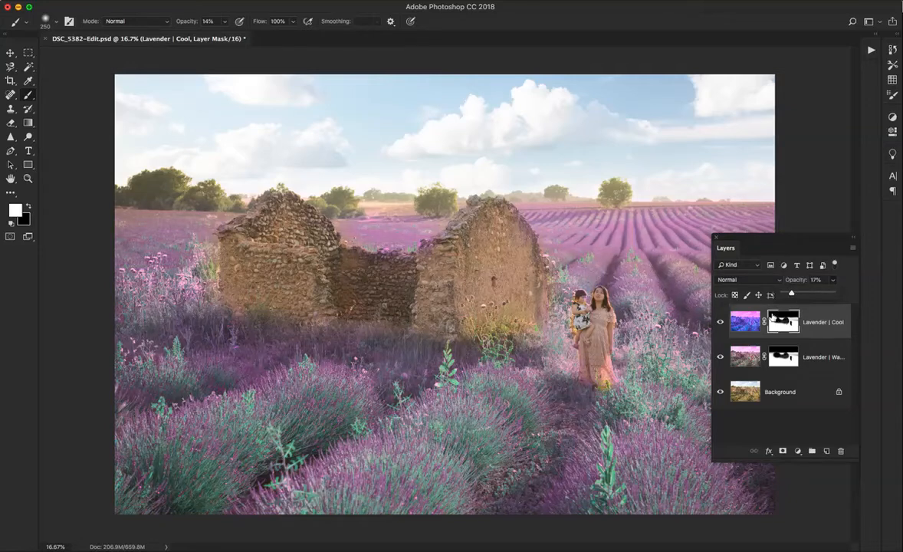
left_click(719, 322)
left_click(719, 322)
left_click(825, 280)
left_click(816, 280)
key("Return")
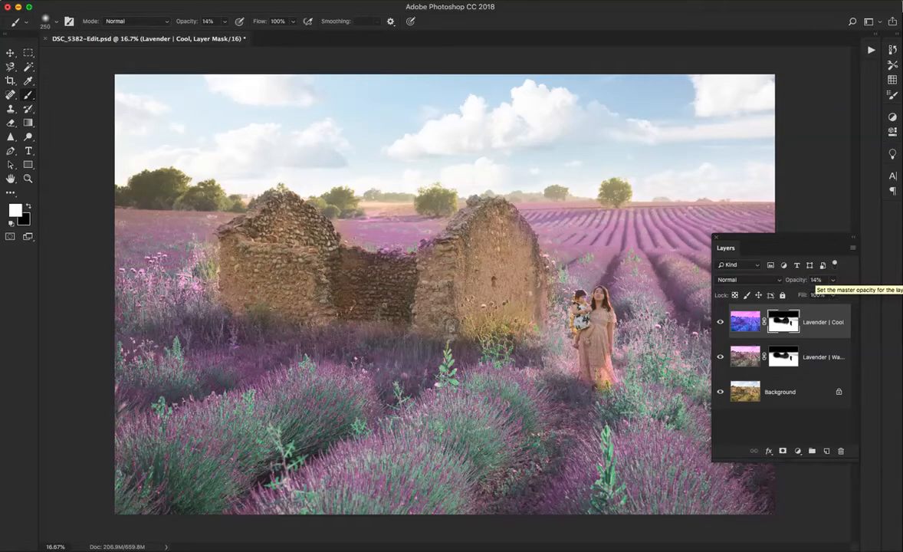
left_click(720, 322)
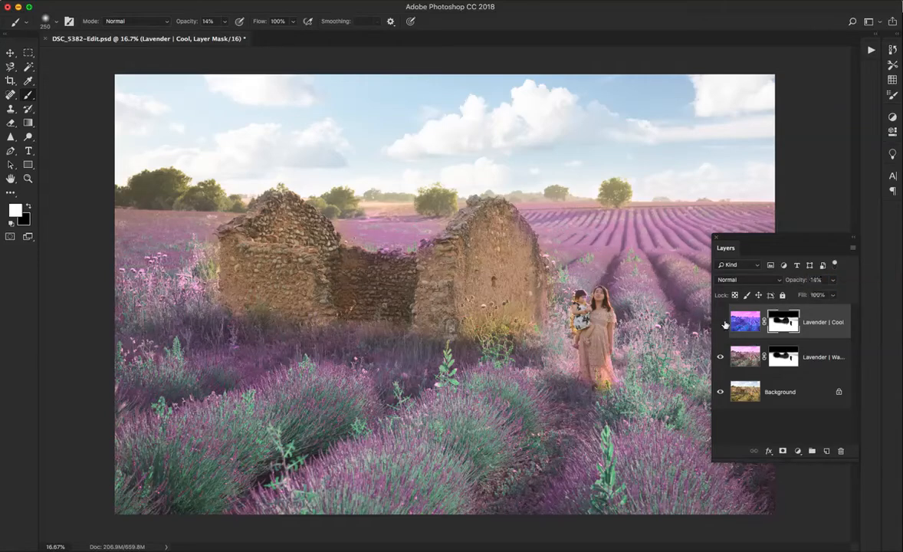
left_click(721, 322)
Play the Add Contrast action from the South of France set to add a Contrast layer on top
left_click(872, 50)
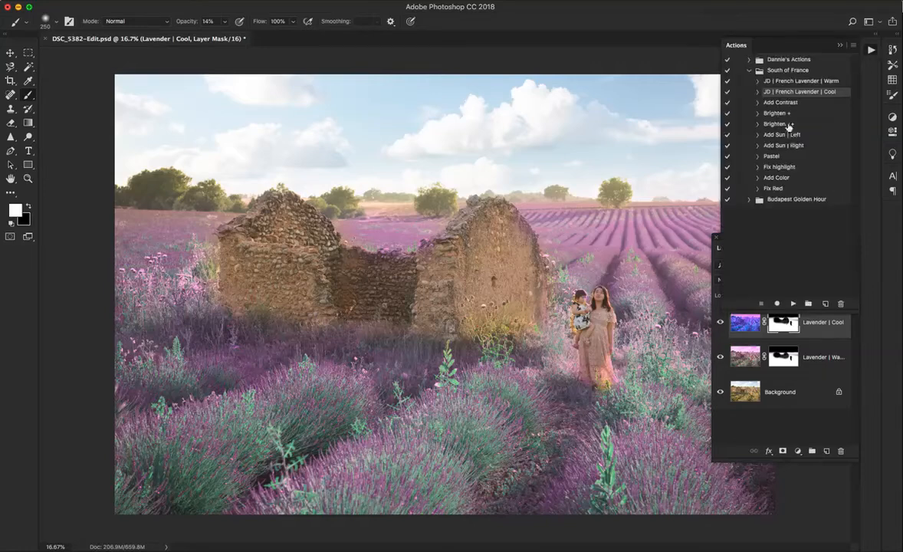
left_click(794, 304)
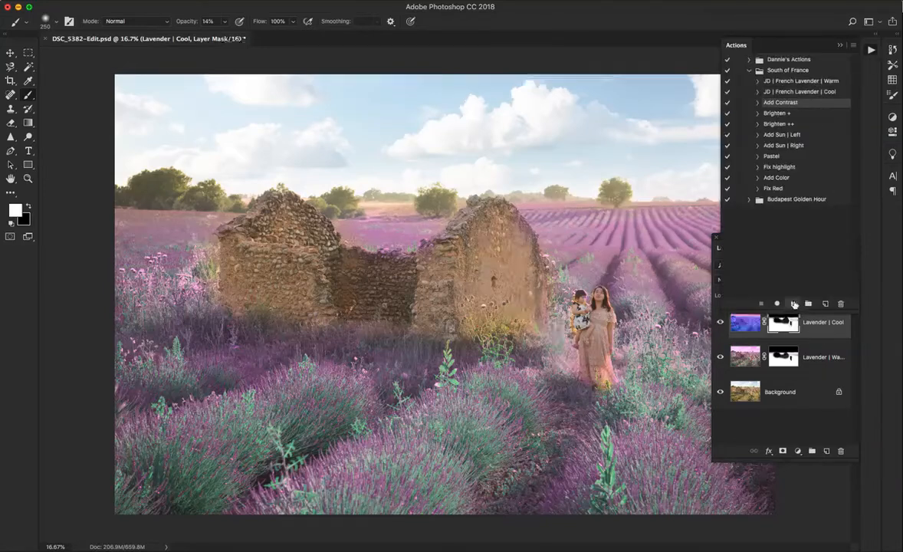
left_click(870, 50)
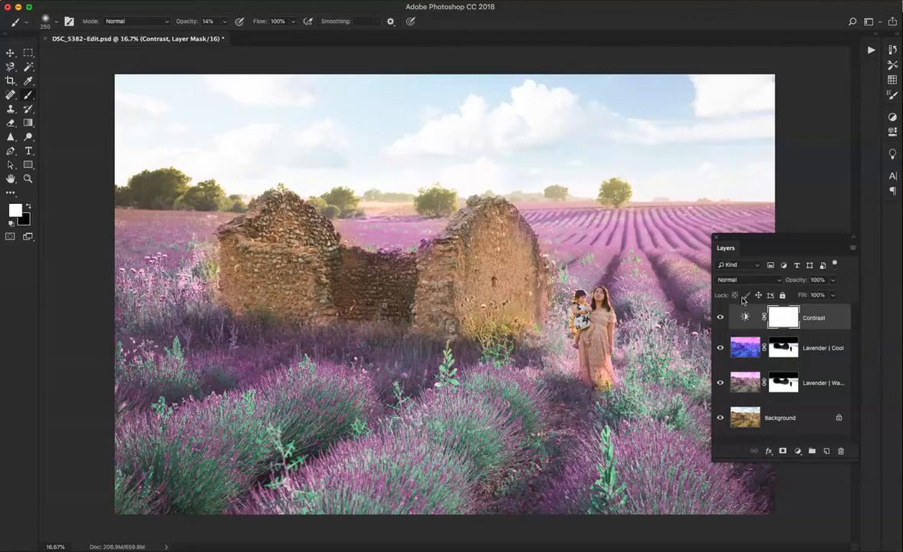
Hide and show the Contrast layer repeatedly to examine its effect on the photo
left_click(720, 317)
left_click(720, 318)
left_click(719, 318)
left_click(719, 319)
left_click(719, 318)
left_click(719, 318)
left_click(719, 319)
left_click(719, 319)
left_click(719, 319)
left_click(719, 319)
Draw downward black-to-transparent gradients on the Contrast layer's mask from the sky to the horizon to remove the contrast there
key("g")
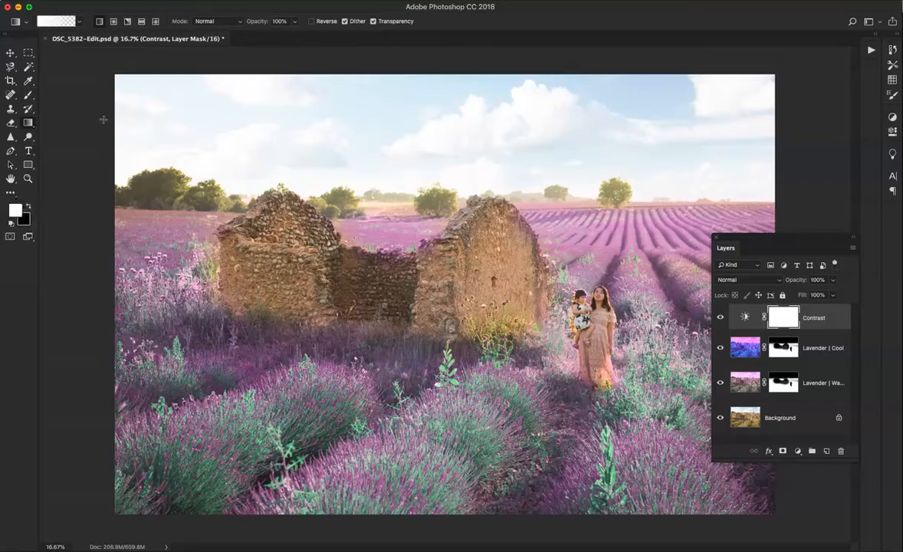
key("x")
left_click_drag(456, 100, 455, 211)
left_click_drag(469, 163, 461, 239)
left_click_drag(400, 138, 383, 202)
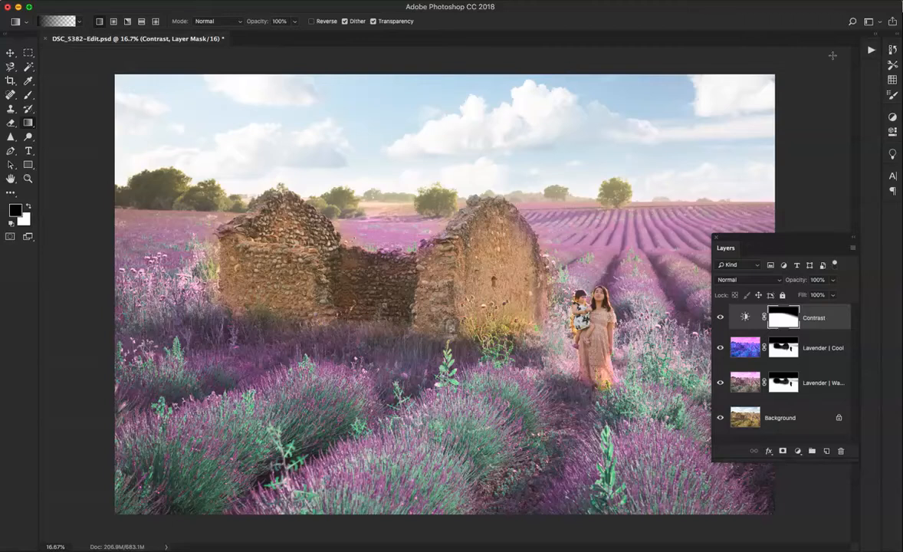
Try the Brighten + action from the South of France set on top of the Contrast layer
left_click(872, 51)
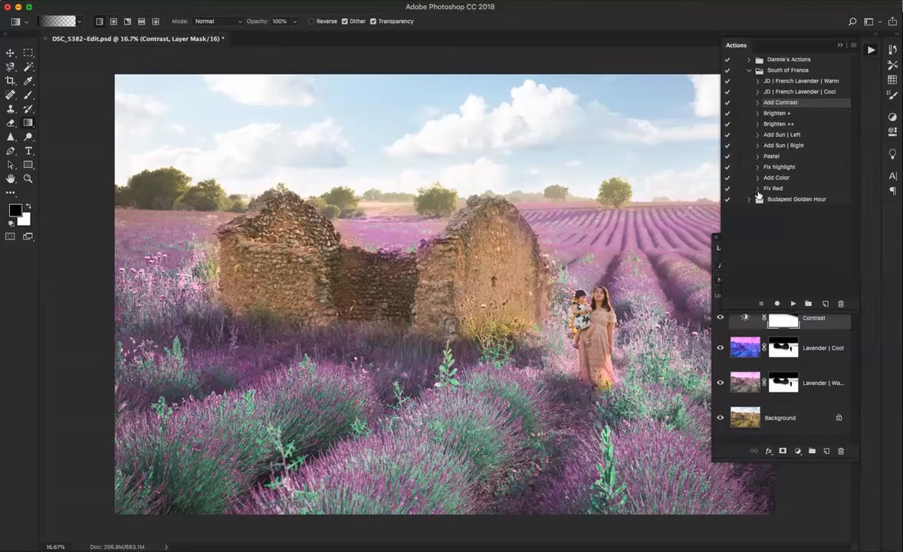
left_click(774, 113)
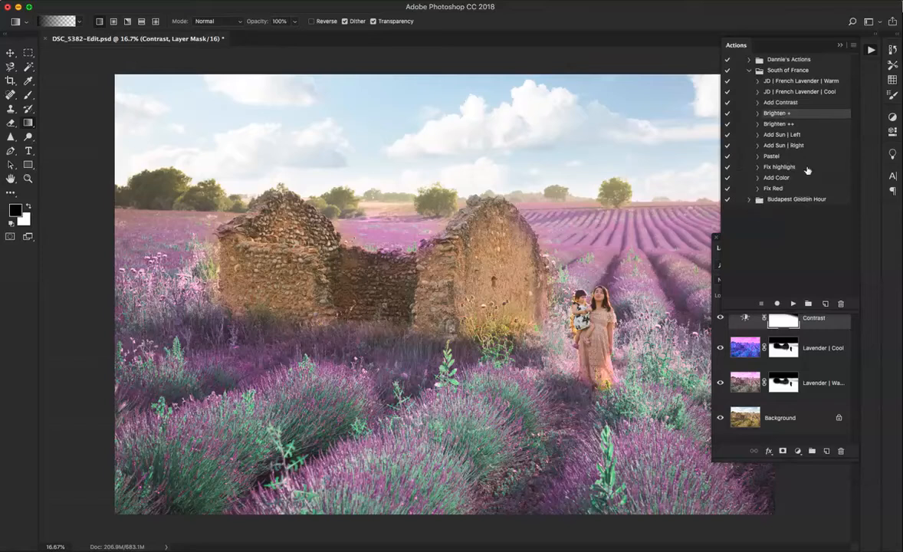
left_click(793, 304)
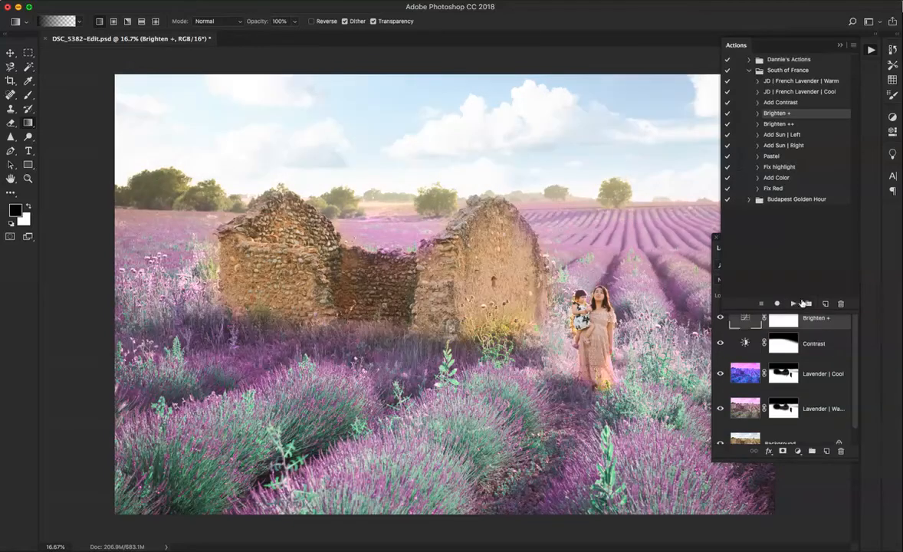
left_click(871, 52)
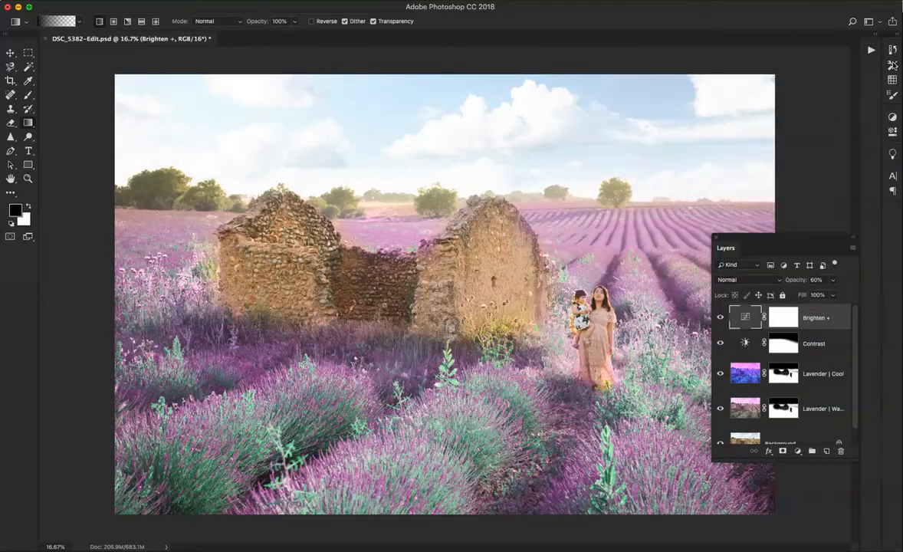
Hide and show the Brighten + layer repeatedly to examine its effect on the photo
left_click(720, 319)
left_click(720, 319)
left_click(719, 318)
left_click(720, 320)
left_click(720, 320)
left_click(720, 318)
Try the Brighten + layer at 11% opacity, compare it hidden and shown, and delete the layer
left_click(833, 279)
left_click_drag(833, 294, 808, 296)
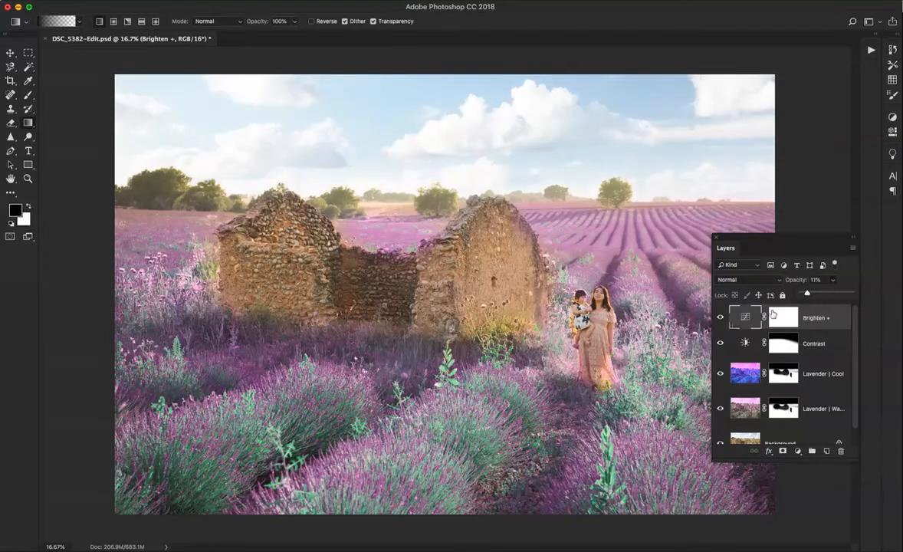
left_click(720, 319)
left_click(720, 319)
key("Delete")
Play the Fix highlight action from the South of France set to add a Fix Highlight layer above Contrast
left_click(871, 51)
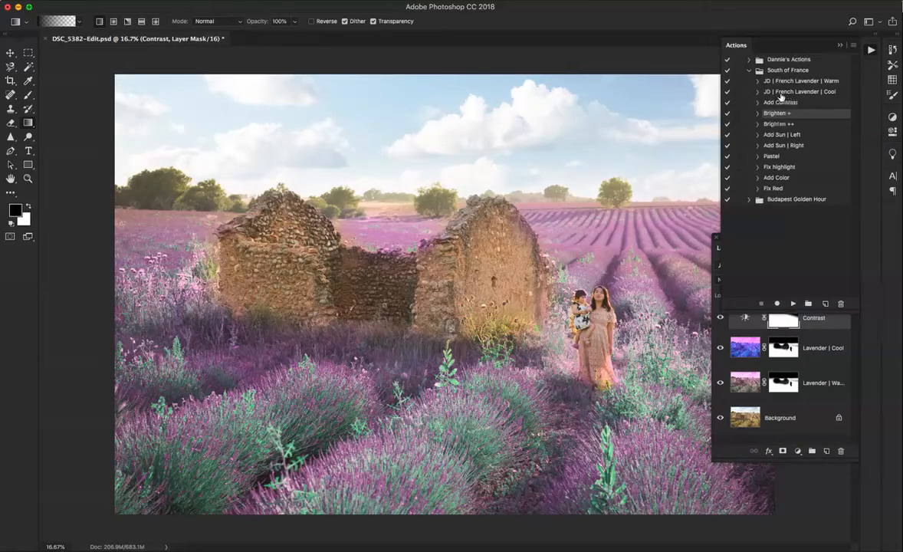
left_click(782, 167)
left_click(793, 304)
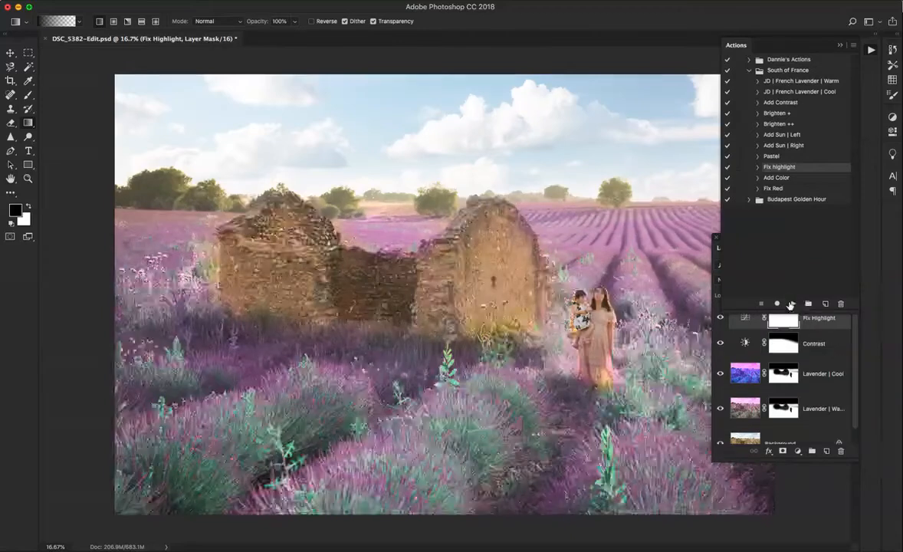
left_click(870, 49)
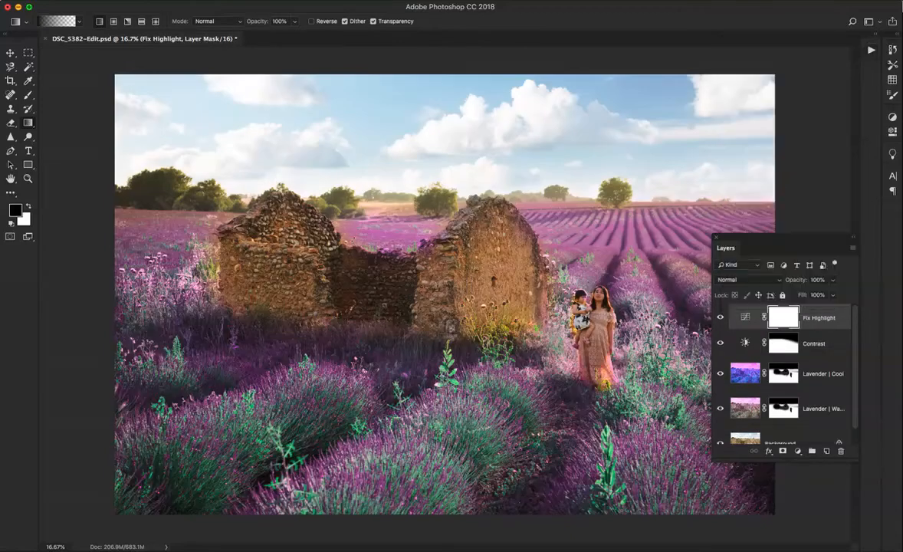
Hide and show the Fix Highlight layer repeatedly to examine its effect on the highlights and shadows
left_click(720, 318)
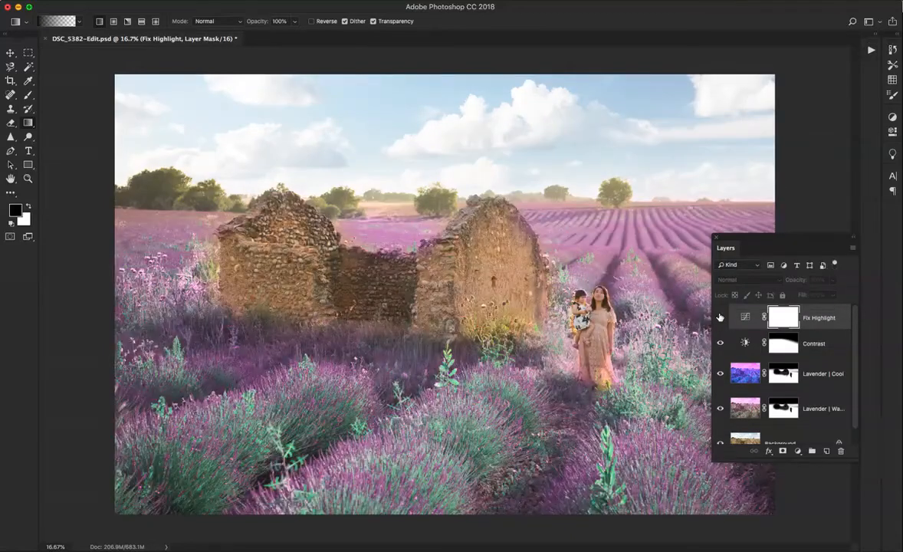
left_click(720, 317)
left_click(720, 318)
left_click(720, 317)
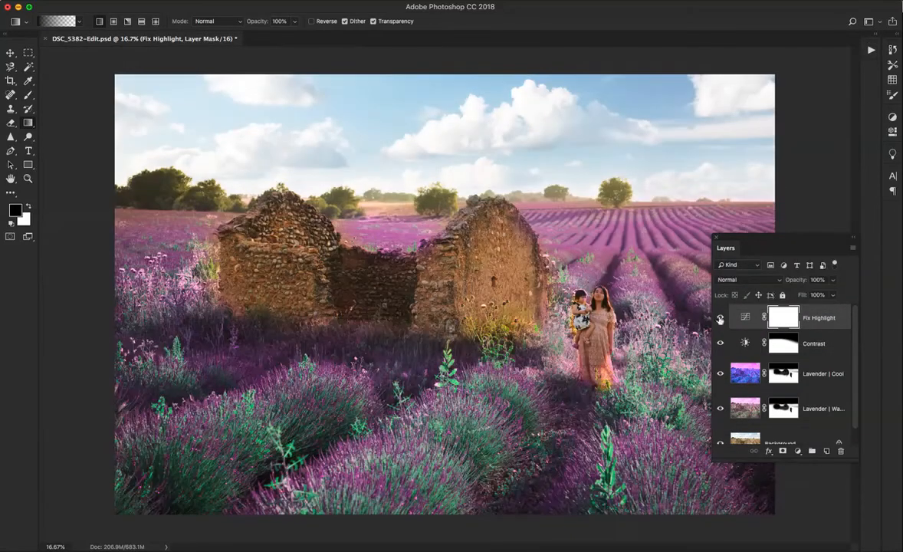
left_click(721, 318)
left_click(720, 318)
left_click(720, 319)
left_click(719, 318)
left_click(721, 319)
left_click(721, 318)
Set the Fix Highlight layer's opacity to 50% and compare the photo with the layer hidden and shown
left_click_drag(833, 280, 801, 295)
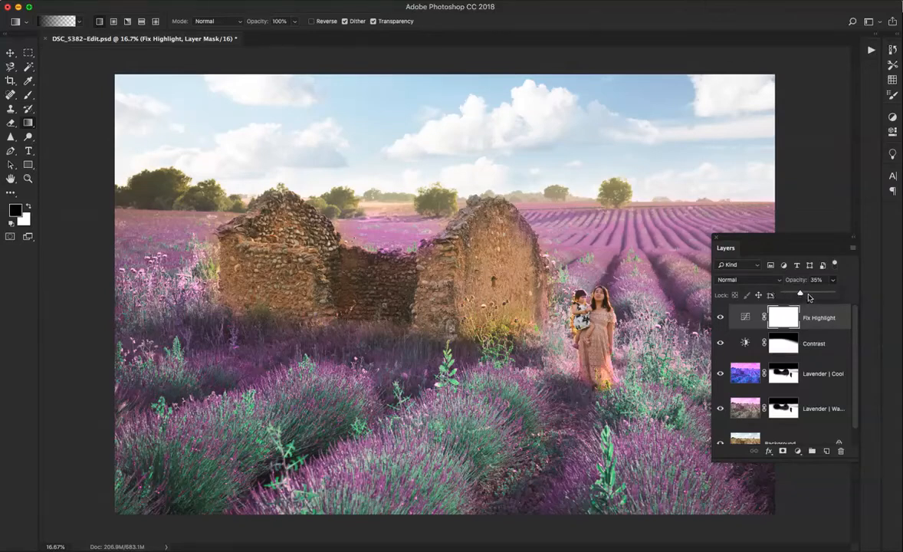
left_click_drag(809, 298, 808, 295)
left_click(822, 279)
type("50")
key("Return")
left_click(721, 319)
left_click(721, 319)
left_click(721, 319)
left_click(723, 318)
left_click(723, 318)
Try a second Fix highlight action on top and compare the photo with the new layer hidden and shown
left_click(870, 50)
left_click(792, 304)
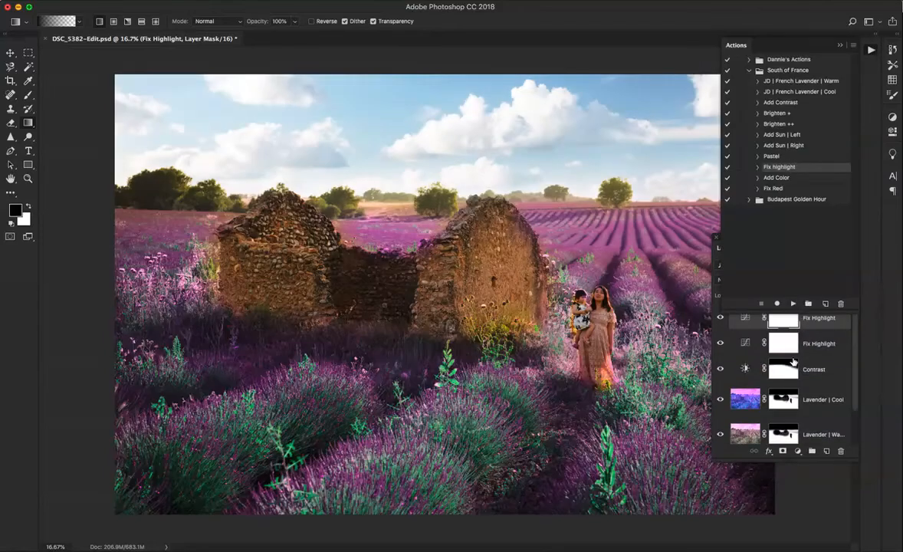
left_click(871, 52)
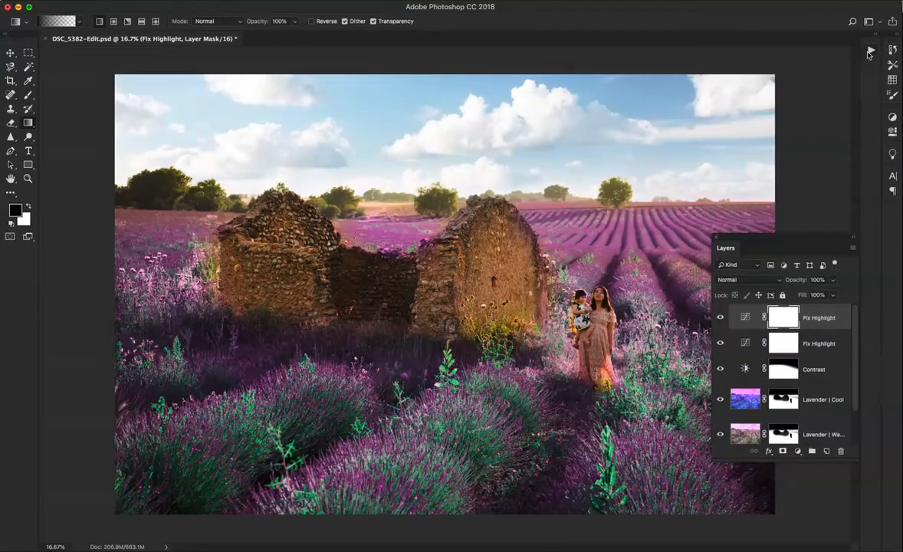
left_click(721, 317)
left_click(721, 318)
left_click(720, 318)
Try masking the second Fix Highlight layer off the field with upward black-to-transparent gradients, and delete that layer
left_click_drag(484, 433, 511, 219)
left_click_drag(507, 326, 510, 228)
left_click_drag(519, 271, 523, 157)
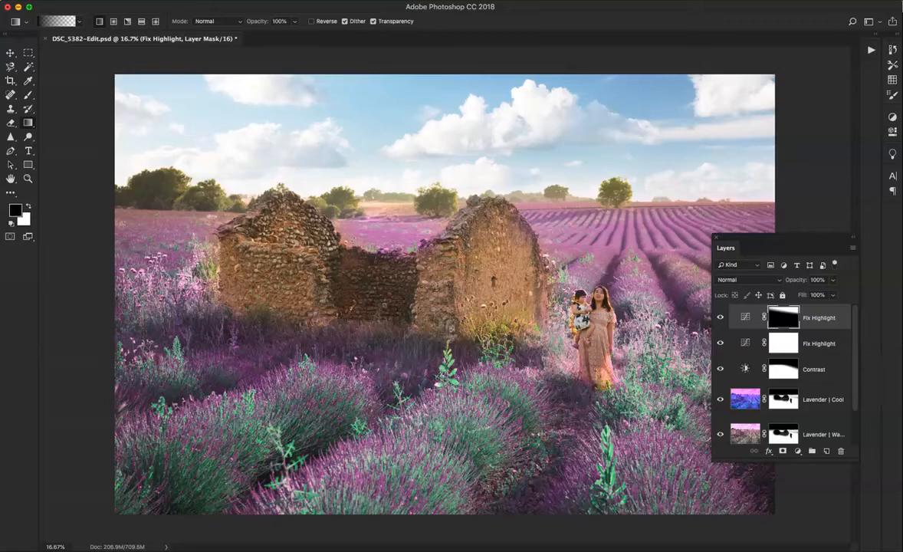
key("Delete")
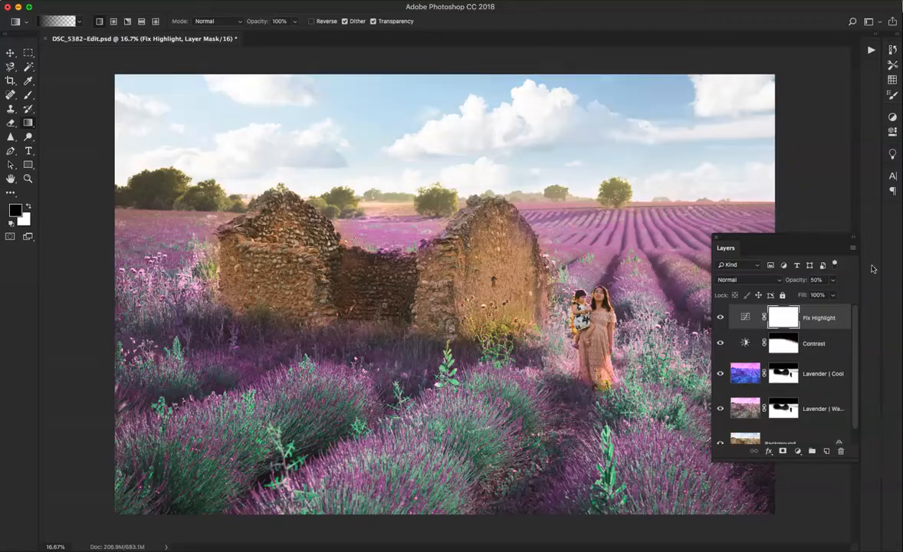
Play the Add Sun | Left action to add a Sun layer and compare the photo with it hidden and shown
left_click(871, 52)
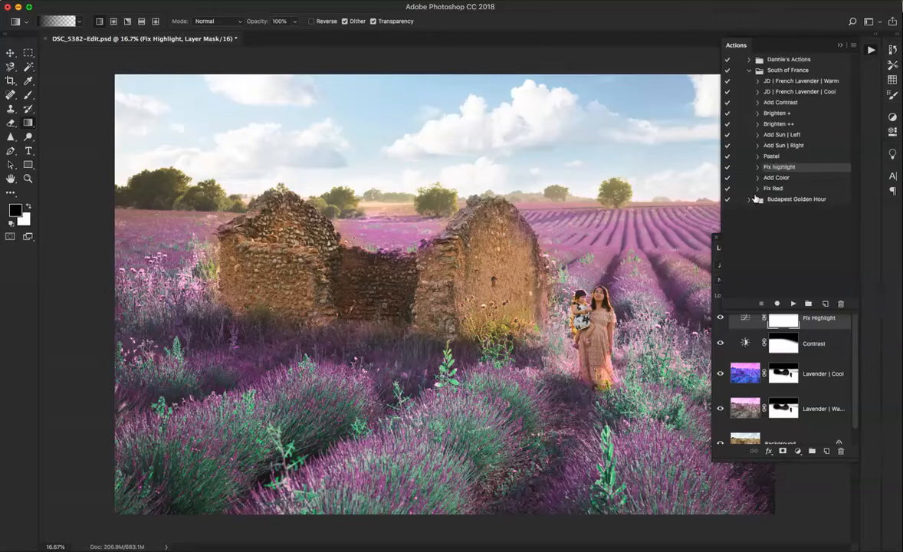
left_click(797, 135)
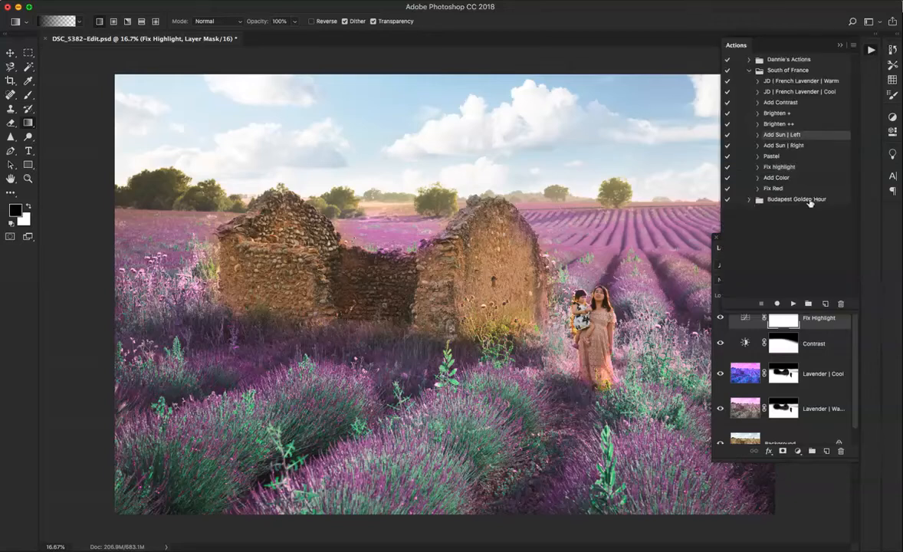
left_click(793, 304)
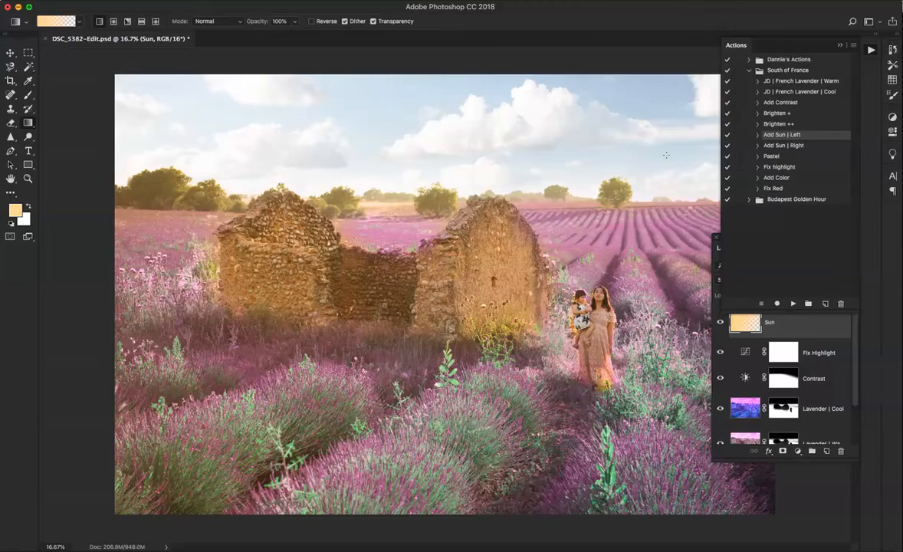
left_click(872, 51)
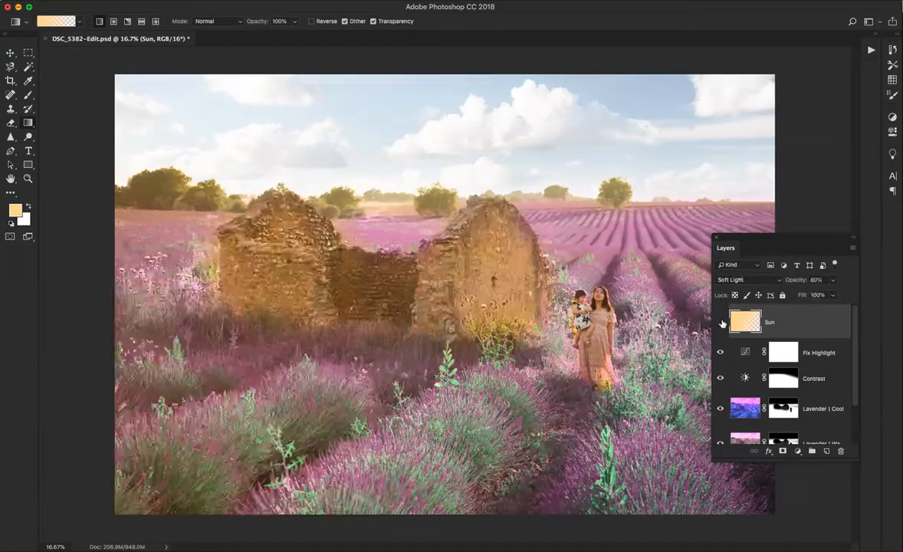
left_click(719, 323)
left_click(719, 322)
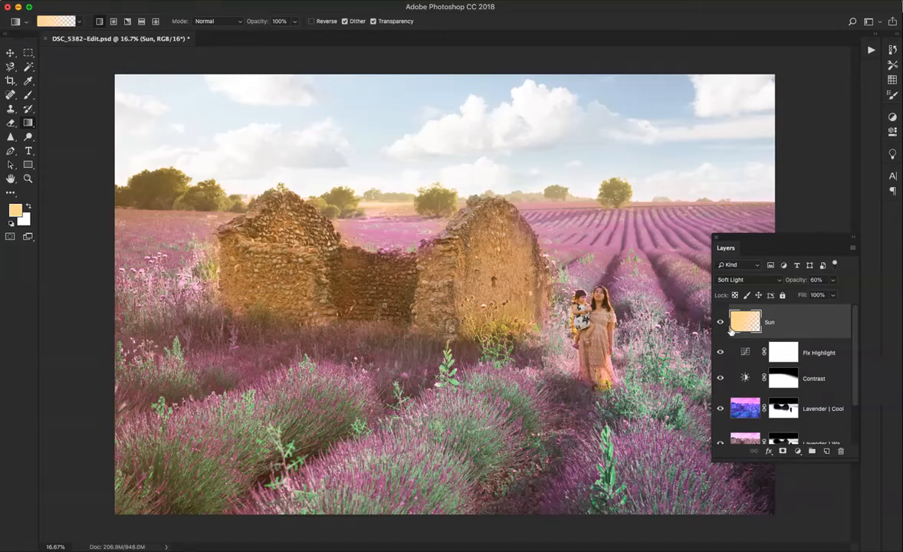
Try strengthening the sunlight with a duplicate of the Sun layer at 34% opacity, and delete the copy
key("super+j")
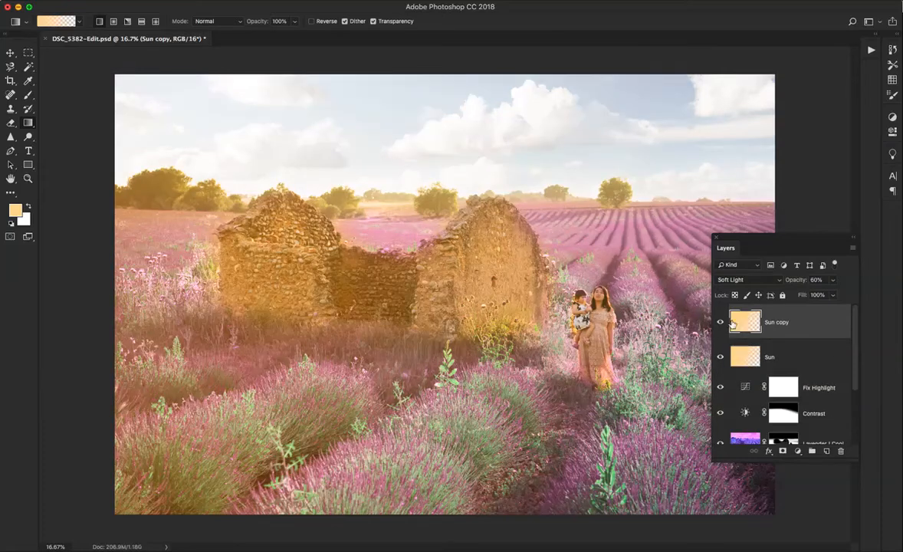
left_click(832, 295)
left_click_drag(833, 297, 818, 295)
left_click(721, 359)
left_click(720, 359)
left_click(720, 359)
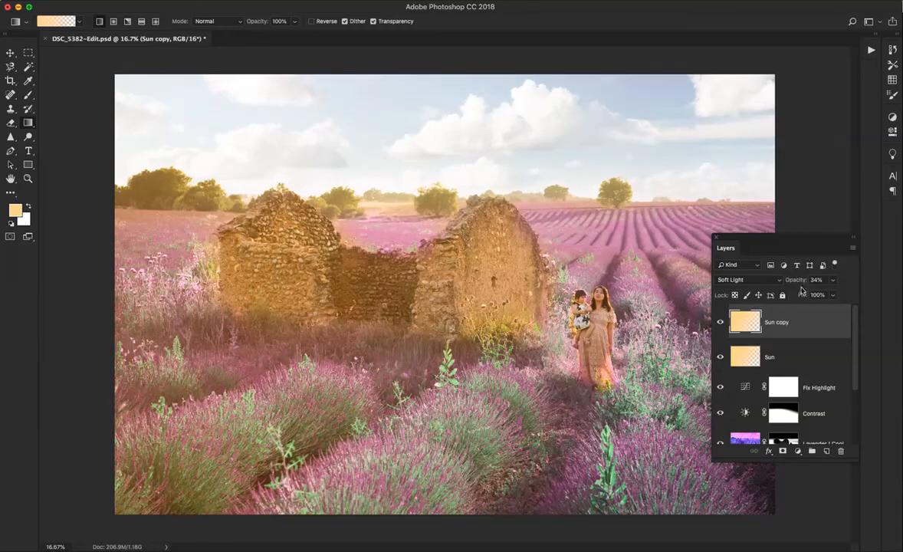
key("Delete")
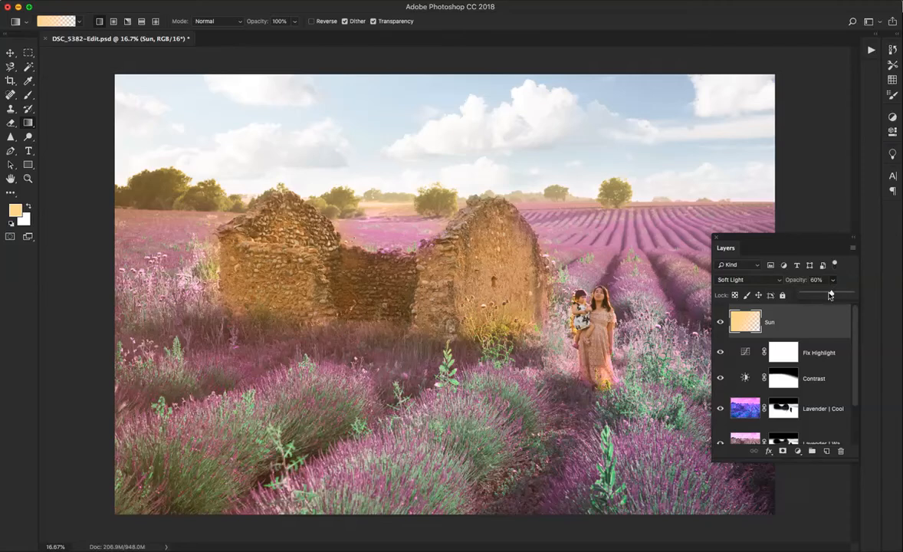
Set the Sun layer's opacity to 77%
mouse_move(833, 280)
left_mouse_down()
mouse_move(860, 292)
mouse_move(840, 295)
left_mouse_up()
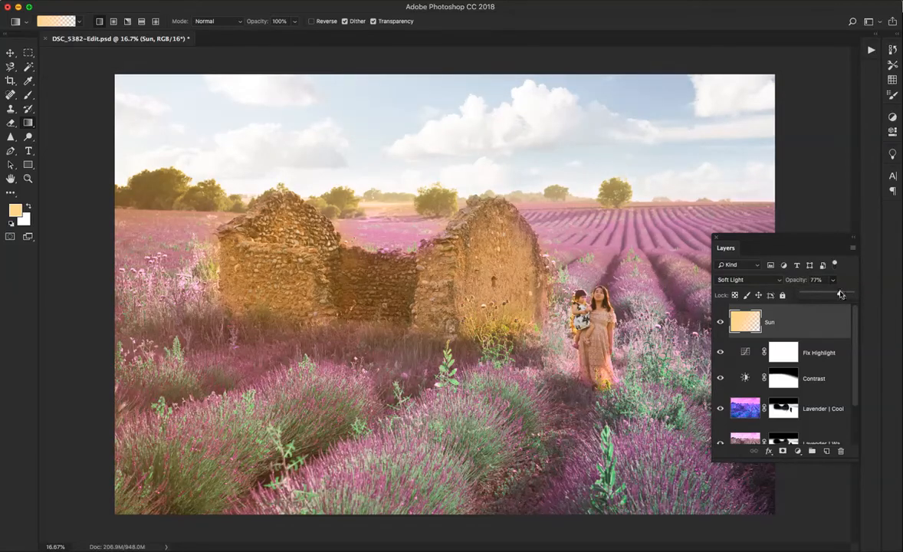
Play the Pastel action to add a Pastel layer above Sun and compare the photo with it hidden and shown
left_click(872, 49)
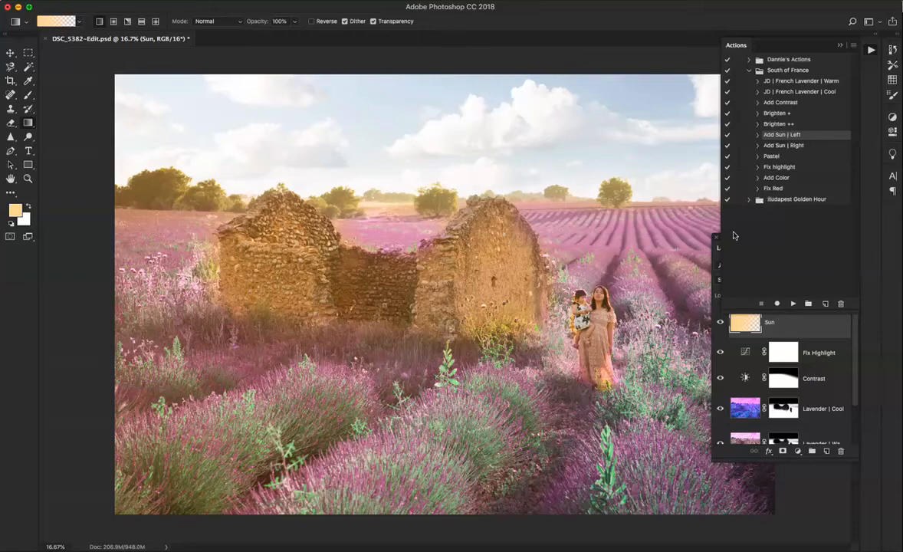
left_click(776, 157)
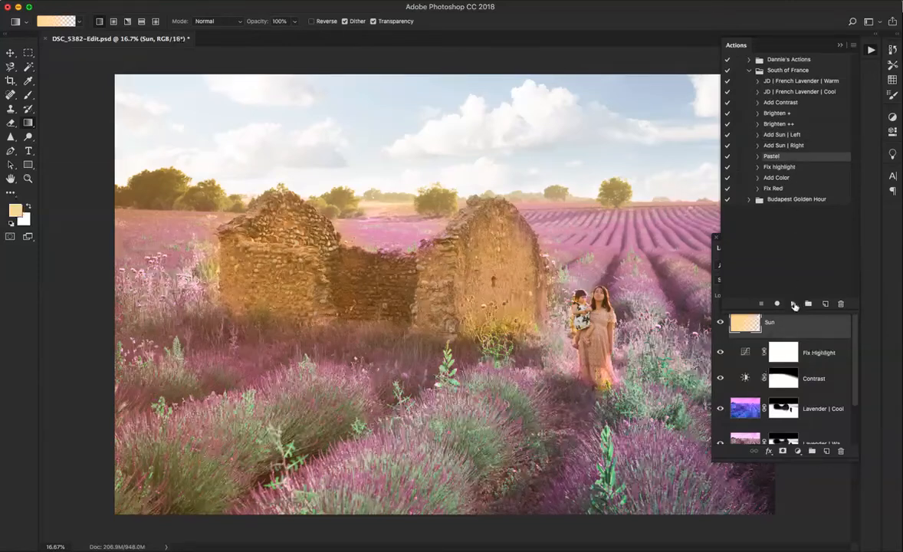
left_click(794, 303)
left_click(871, 50)
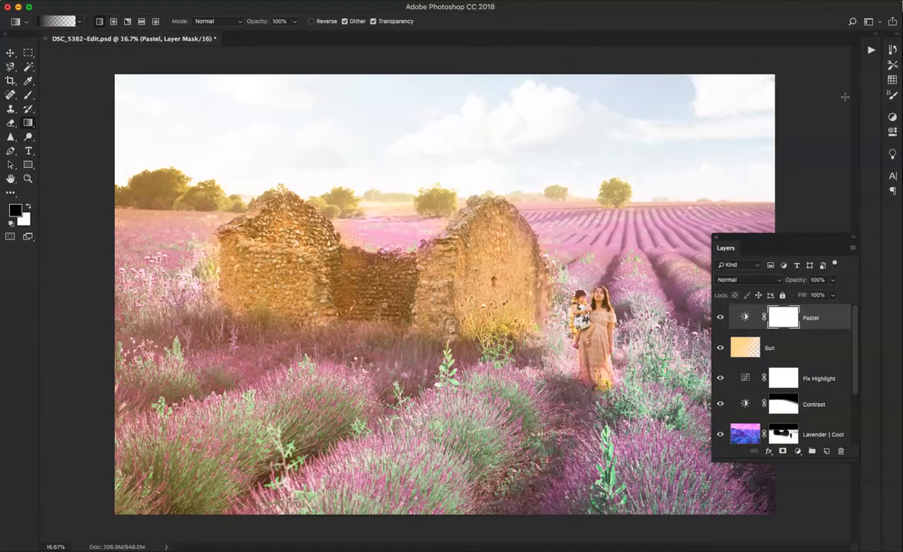
left_click(721, 317)
left_click(720, 318)
Set the Pastel layer's opacity to 36% and compare the photo with the layer hidden and shown
left_click(834, 280)
left_click_drag(834, 294, 801, 298)
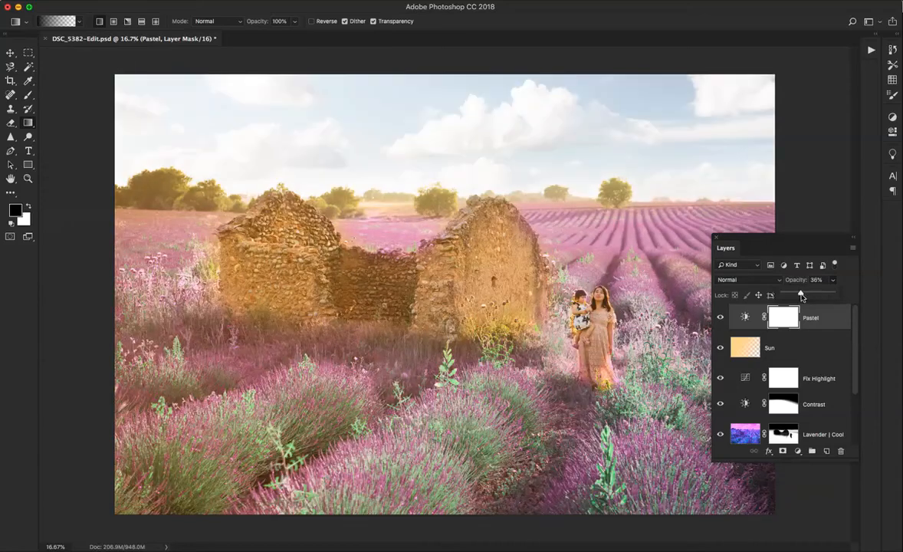
left_click(721, 317)
left_click(720, 318)
left_click(720, 317)
left_click(720, 317)
left_click(720, 317)
left_click(720, 318)
Play the Fix highlight action to add another Fix Highlight layer above Pastel
left_click(871, 52)
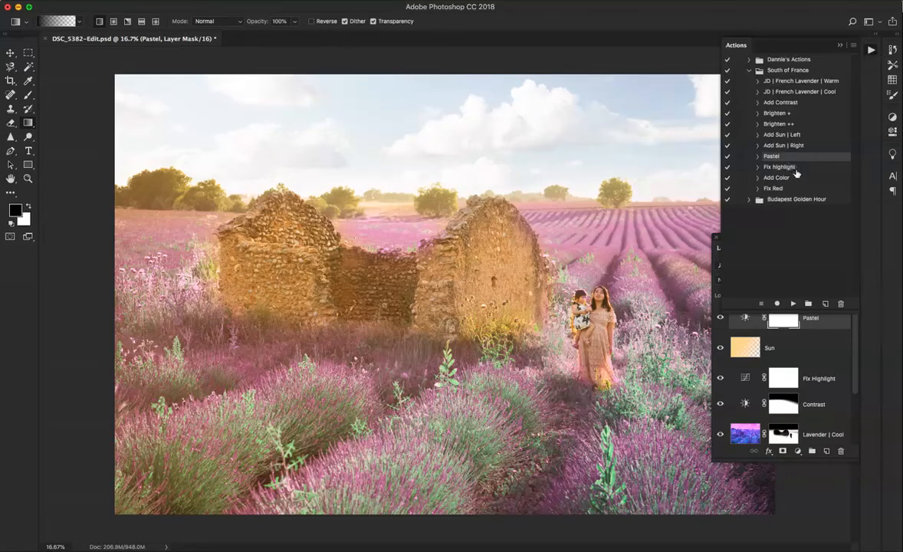
left_click(770, 167)
left_click(794, 305)
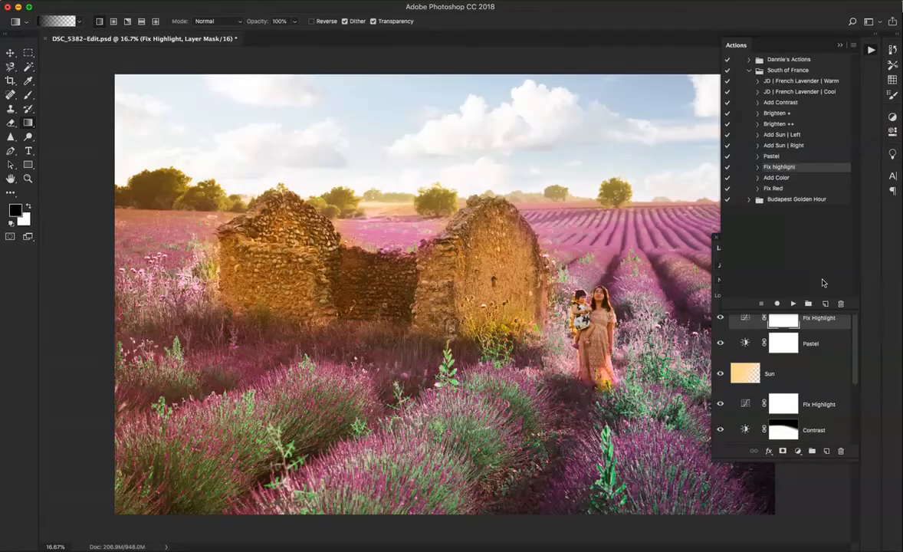
left_click(870, 50)
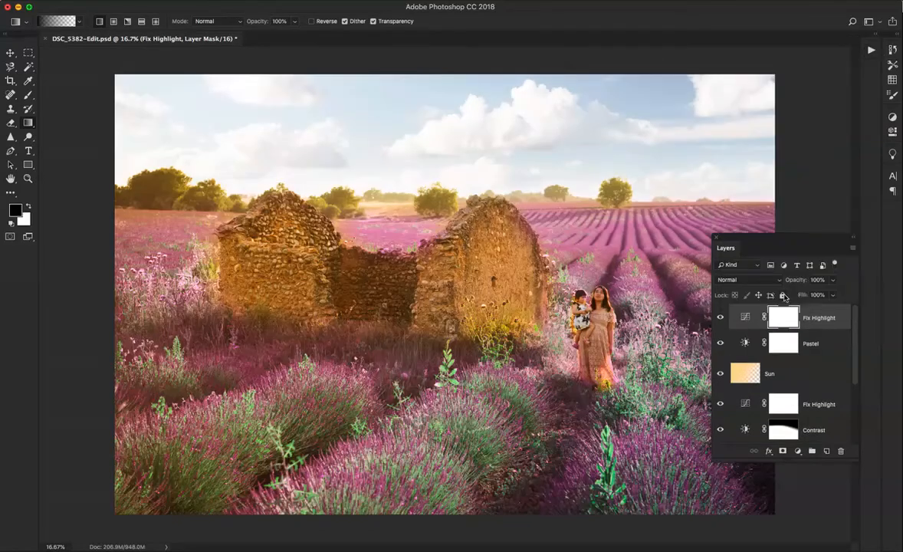
Reduce the top Fix Highlight layer's opacity to below 51%, comparing the photo with the layer hidden and shown
left_click(833, 294)
left_click_drag(833, 294, 810, 294)
left_click(720, 317)
left_click(720, 318)
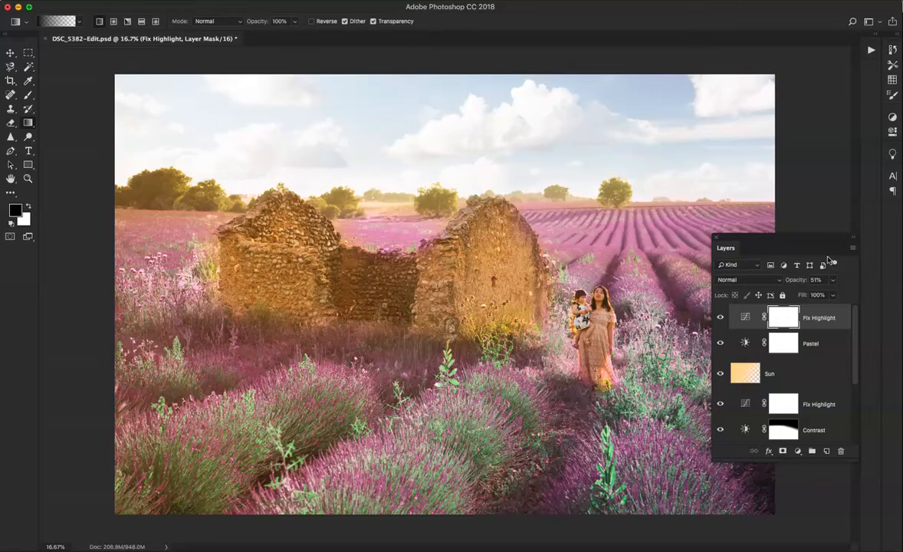
left_click(832, 280)
left_click_drag(829, 296, 818, 294)
Play the Add Color action from the South of France set to add an Add Color layer on top
left_click(877, 49)
left_click(734, 177)
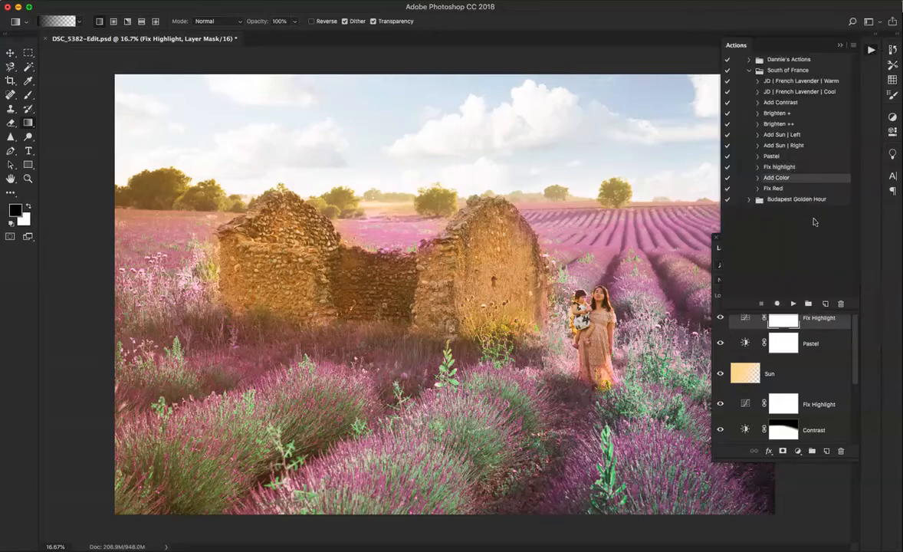
left_click(793, 304)
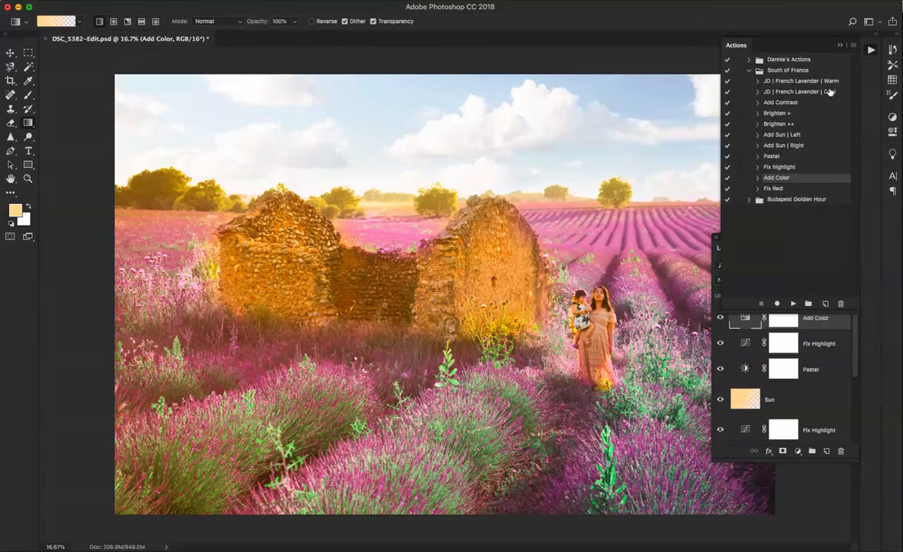
Reduce the Add Color layer's opacity to about 20%
left_click(870, 51)
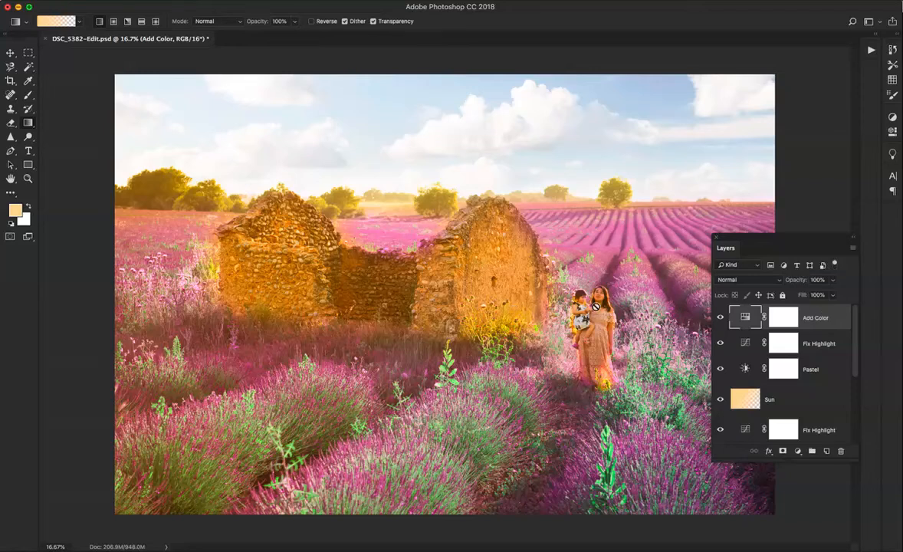
left_click(833, 281)
left_click_drag(806, 299, 745, 294)
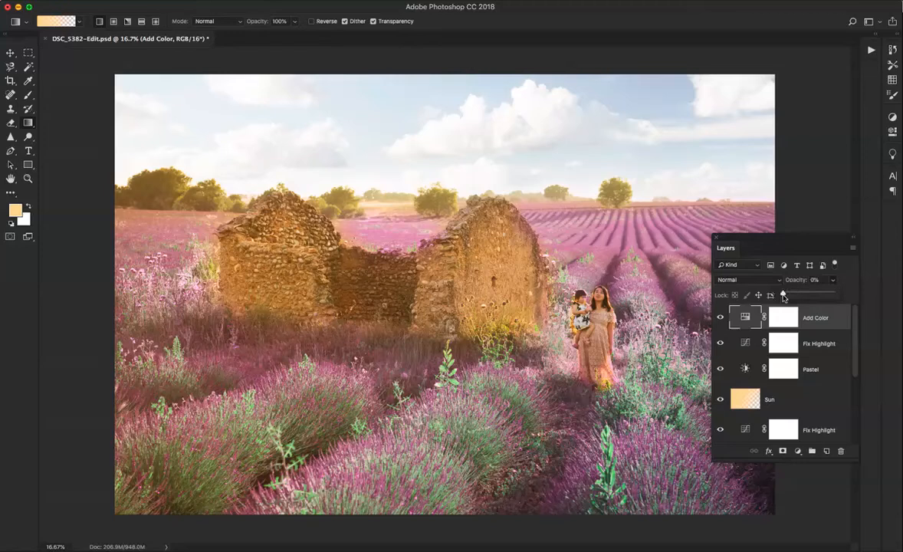
mouse_move(783, 297)
left_mouse_down()
mouse_move(860, 287)
mouse_move(716, 285)
mouse_move(851, 297)
mouse_move(666, 300)
mouse_move(824, 297)
mouse_move(788, 296)
mouse_move(796, 296)
left_mouse_up()
left_click(849, 289)
type("20")
Play the Fix Red action from the South of France set to add a Fix Red layer above Add Color
key("alt+F9")
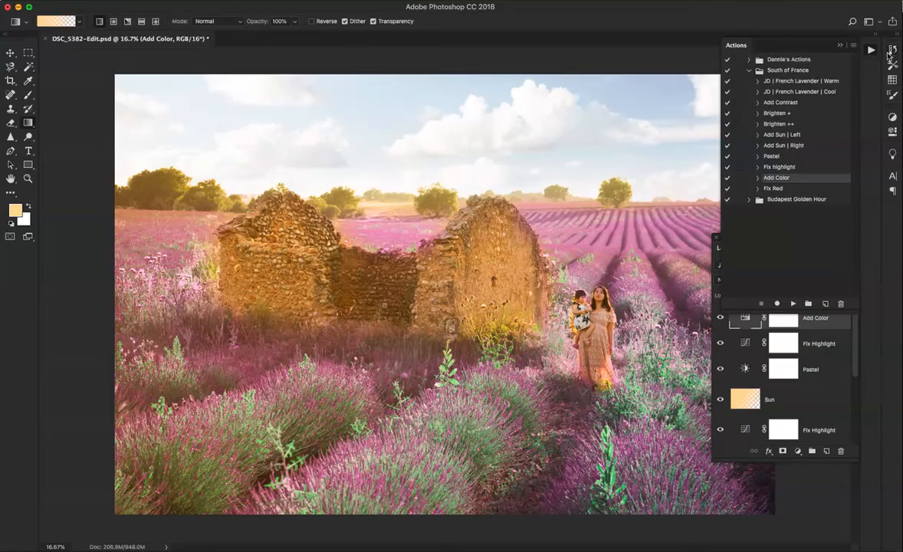
left_click(774, 188)
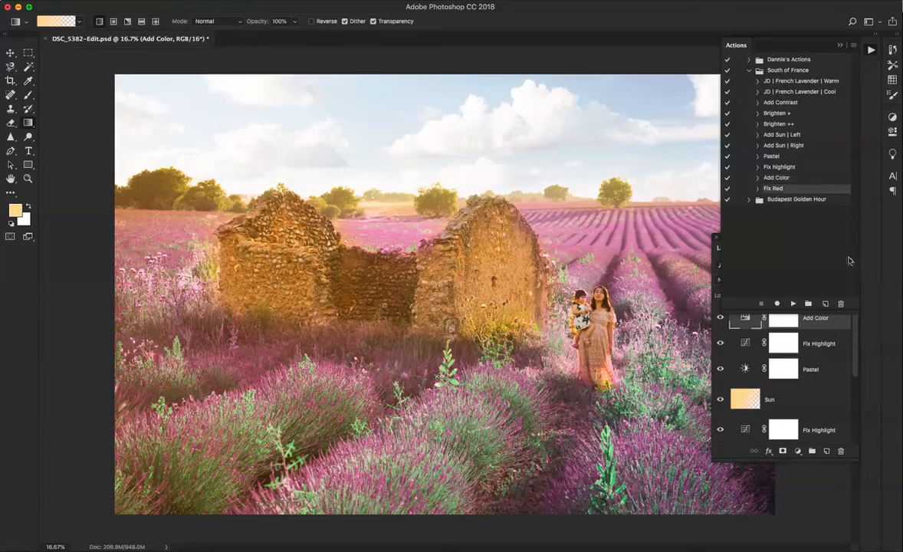
left_click(793, 304)
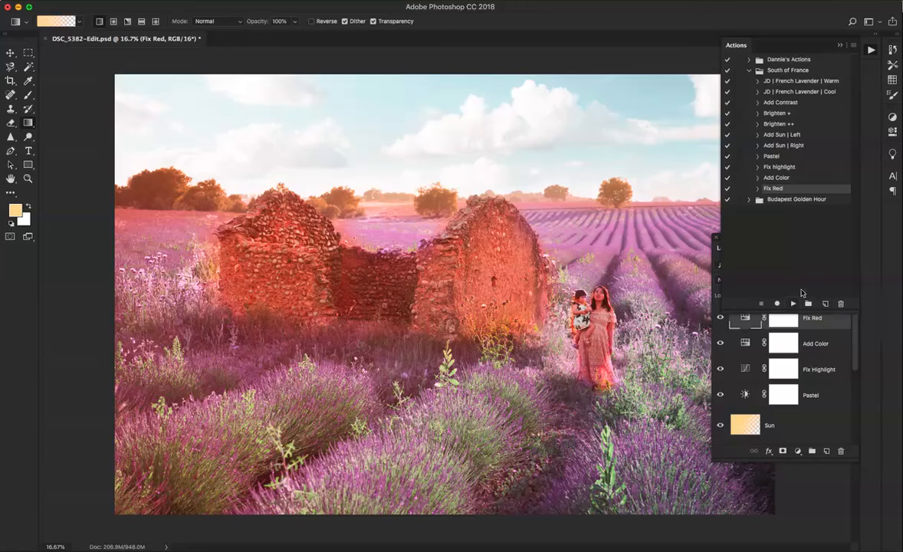
Compare the photo with the Fix Red layer hidden and shown, leaving the layer visible
left_click(871, 53)
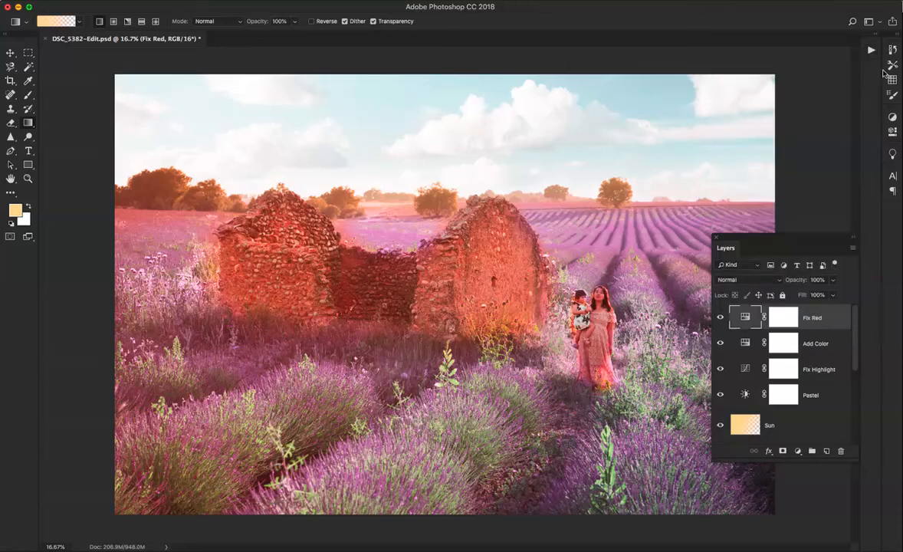
left_click(720, 318)
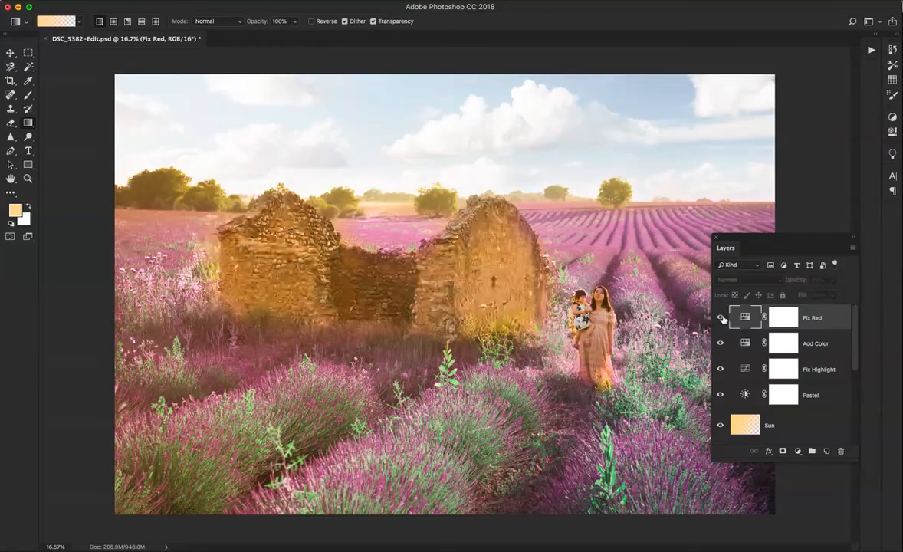
left_click(720, 318)
left_click(720, 318)
left_click(720, 317)
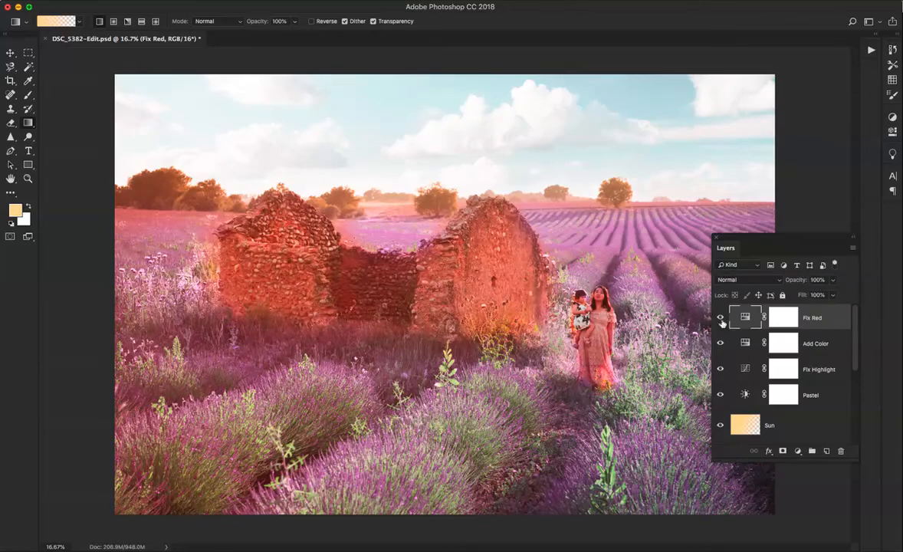
left_click(720, 319)
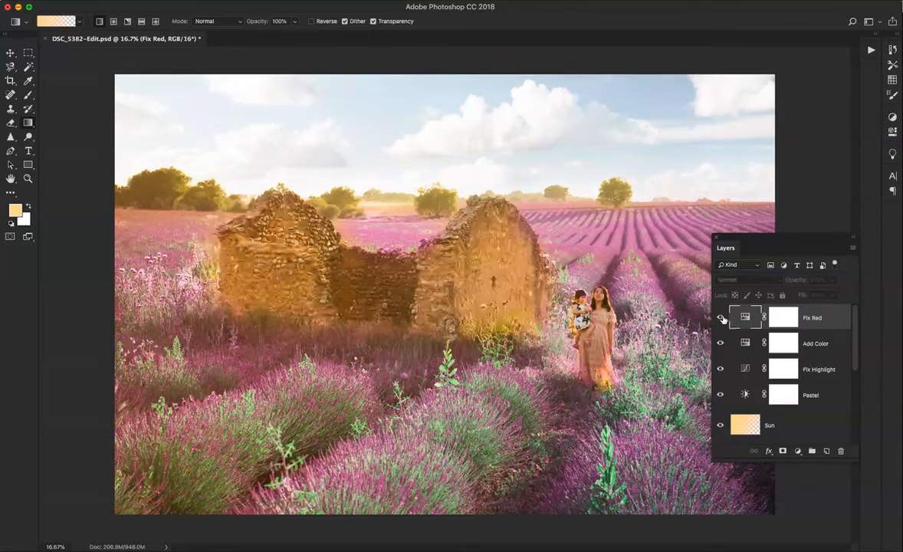
left_click(720, 319)
left_click(720, 318)
left_click(721, 318)
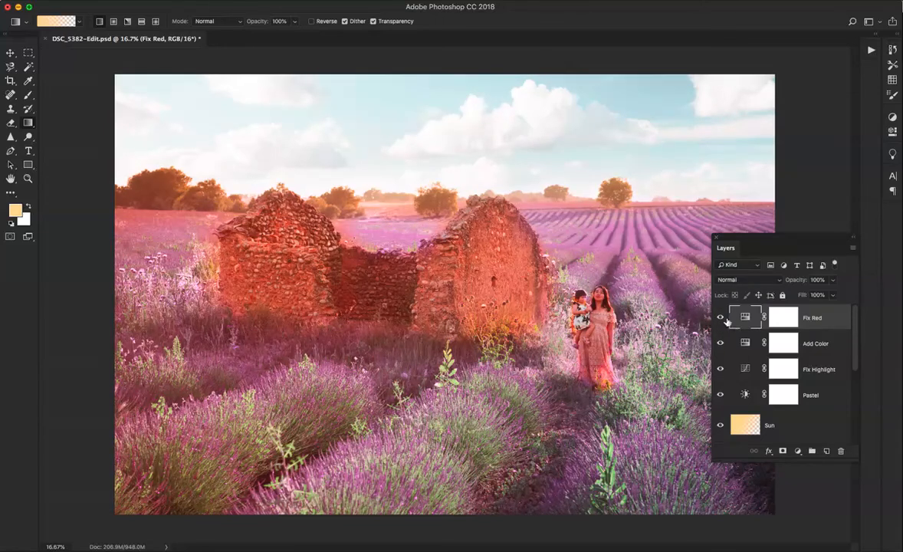
left_click(721, 318)
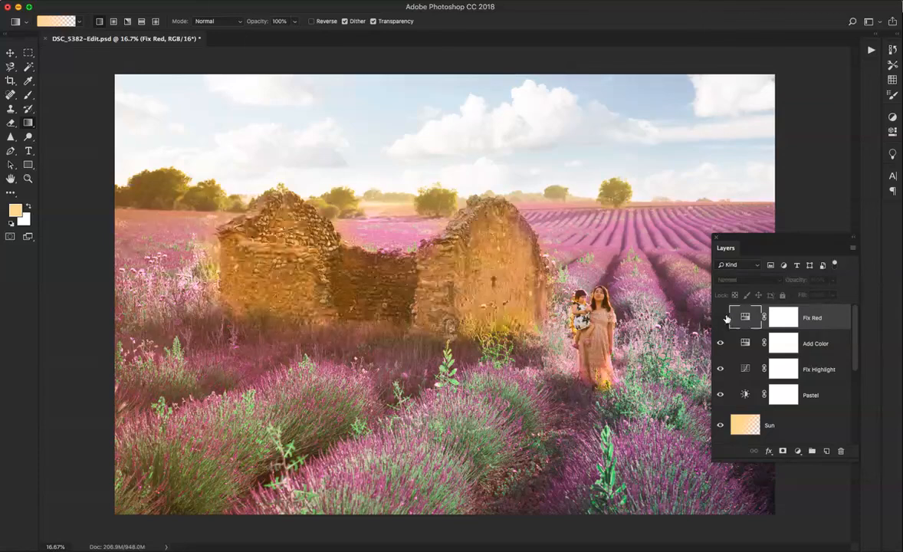
left_click(720, 318)
left_click(721, 318)
left_click(721, 318)
left_click(721, 318)
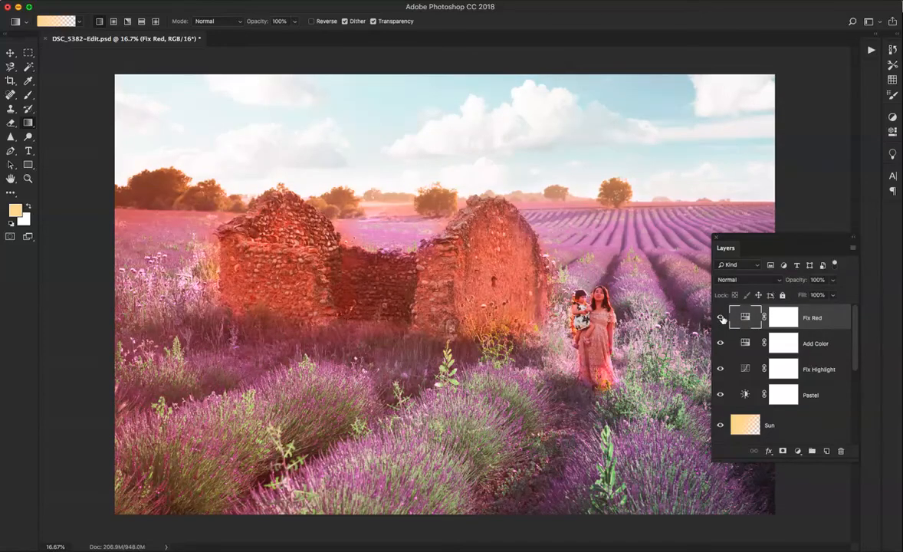
left_click(720, 318)
left_click(720, 318)
left_click(721, 318)
left_click(719, 318)
left_click(720, 318)
left_click(720, 318)
left_click(721, 318)
left_click(721, 318)
left_click(721, 318)
left_click(720, 318)
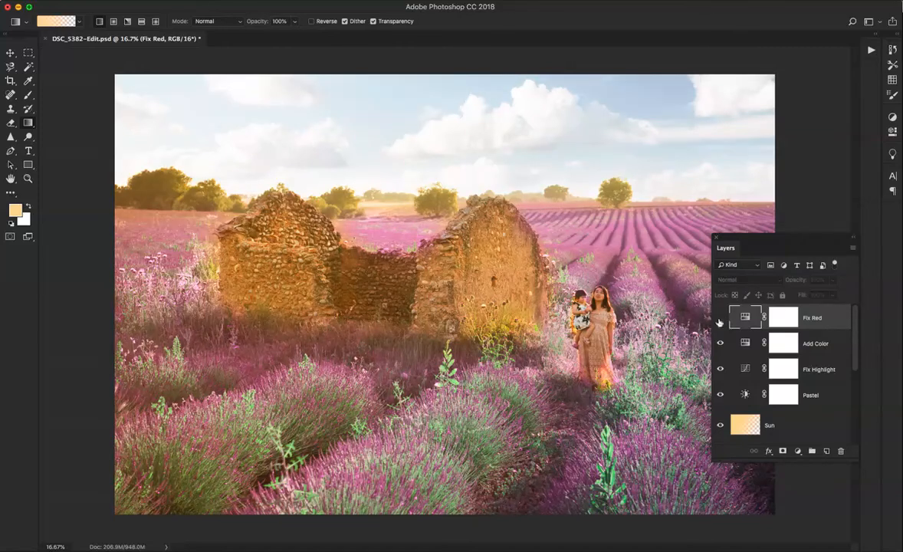
left_click(720, 319)
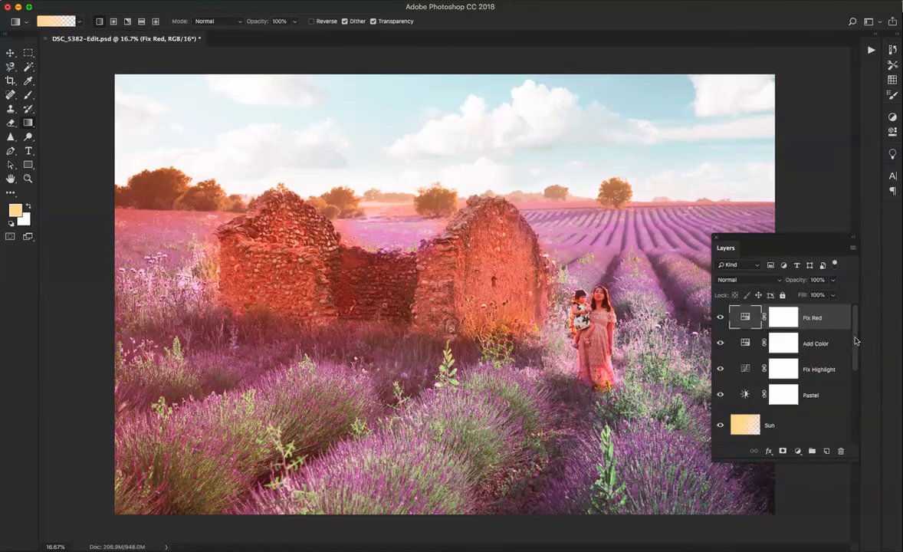
Load the Lavender | Cool layer's mask as a selection and invert it to cover the sky, ruin and people
scroll(856, 341, "down", 10)
left_click(783, 357)
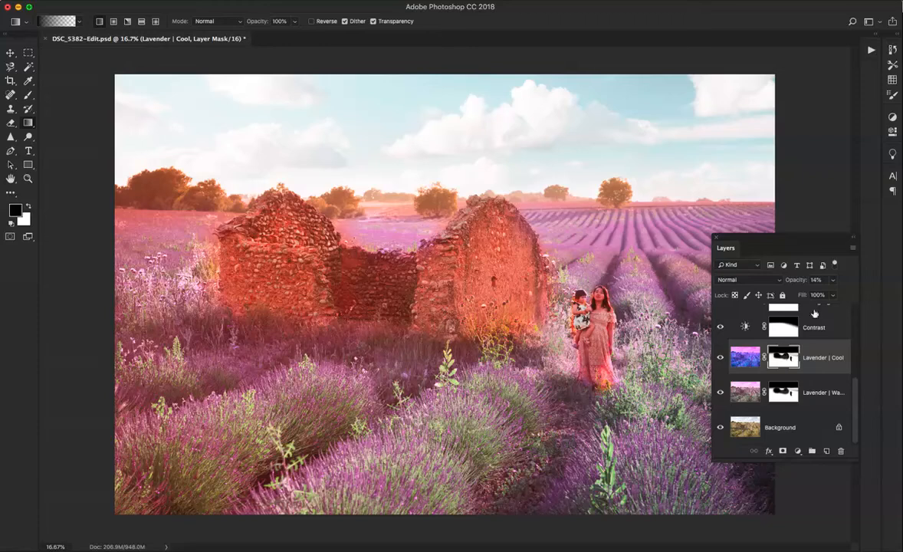
left_click(782, 357, "super")
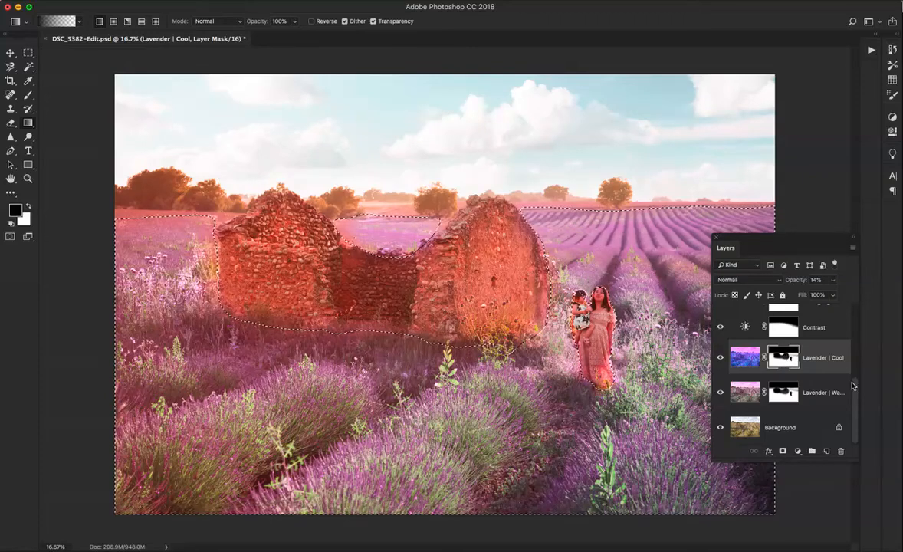
key("shift+super+i")
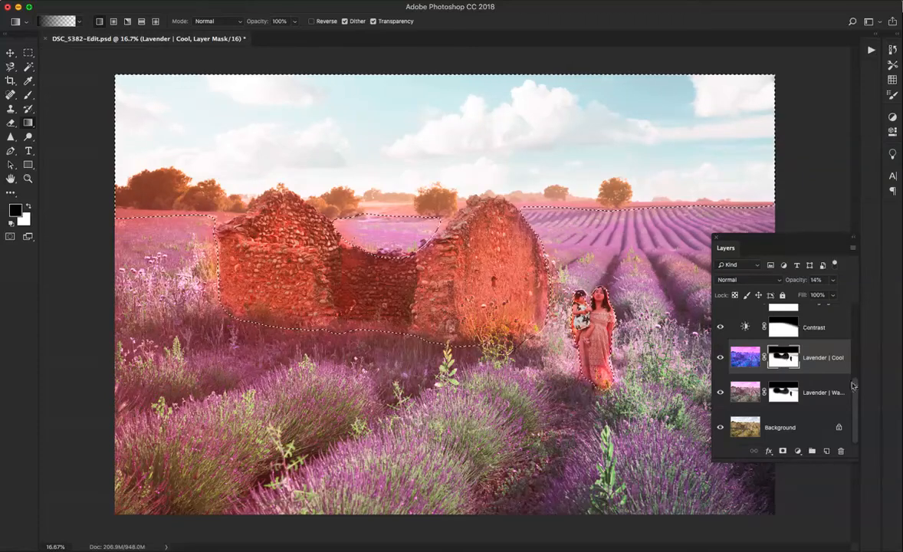
key("alt+shift+super+i")
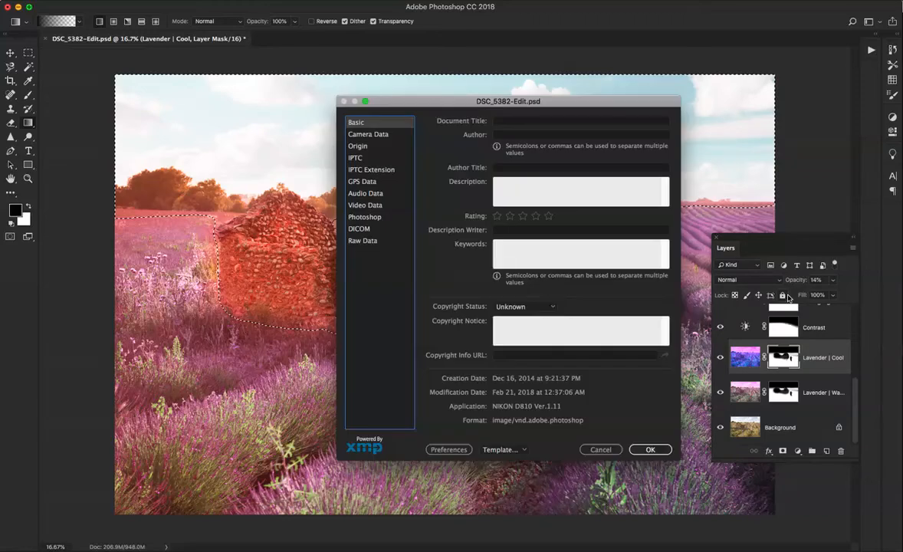
key("Escape")
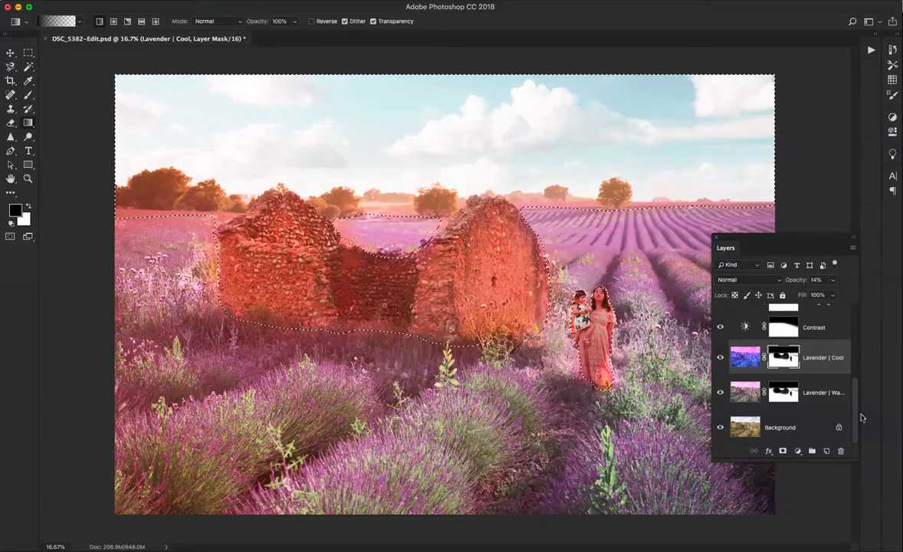
Fill the selected area of the Fix Red layer's mask with black and deselect
left_click_drag(853, 417, 853, 348)
left_click(791, 320)
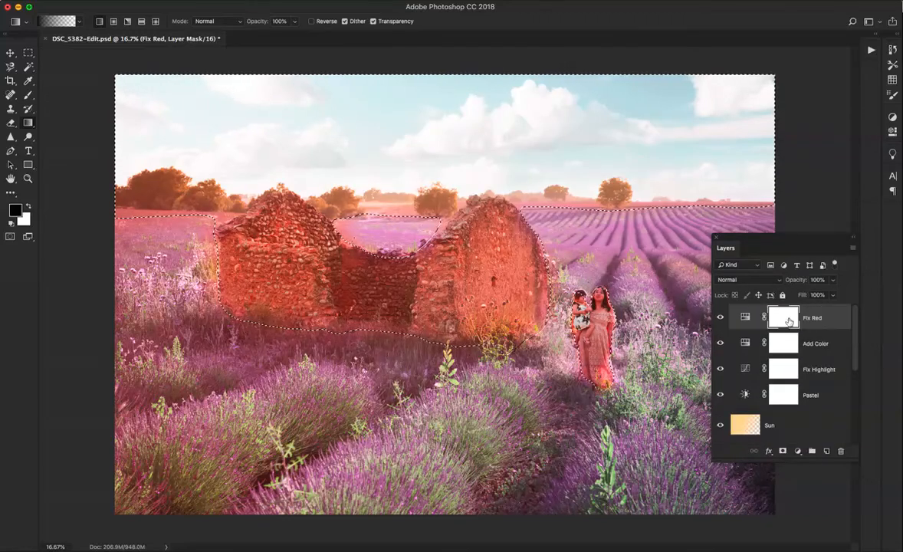
key("alt+BackSpace")
key("super+d")
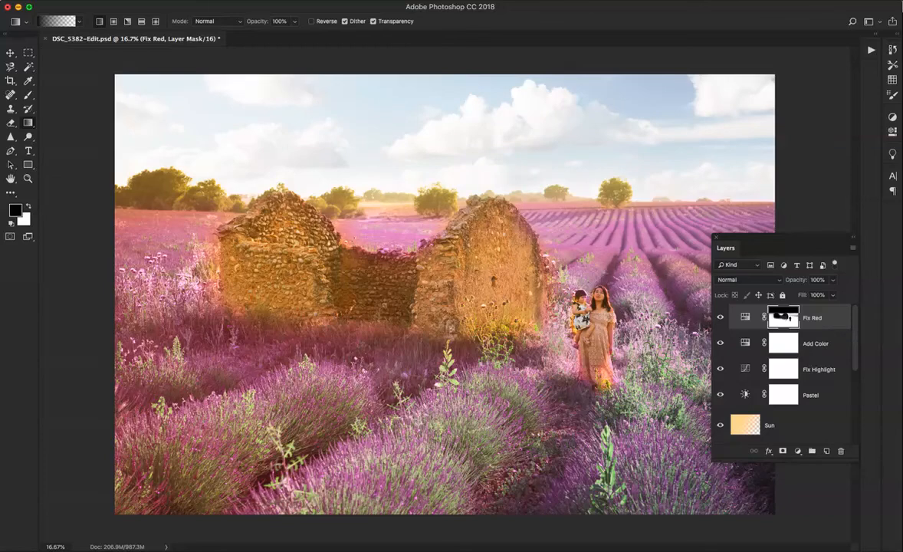
Compare the lavender with the masked Fix Red layer hidden and shown
left_click(721, 319)
left_click(720, 318)
left_click(720, 319)
left_click(719, 319)
left_click(720, 319)
left_click(720, 319)
left_click(720, 320)
left_click(720, 320)
Play the Add Contrast action to add another Contrast layer above Fix Red
left_click(870, 50)
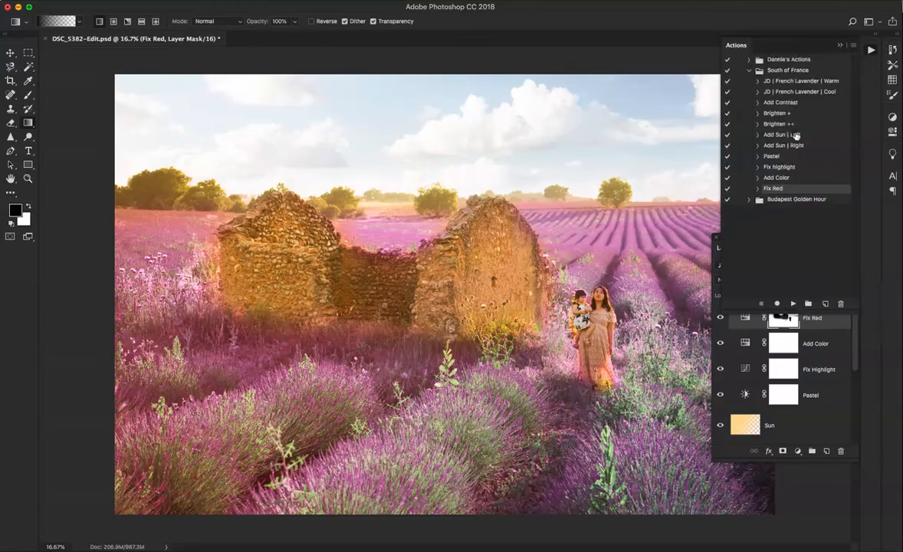
left_click(790, 103)
left_click(794, 304)
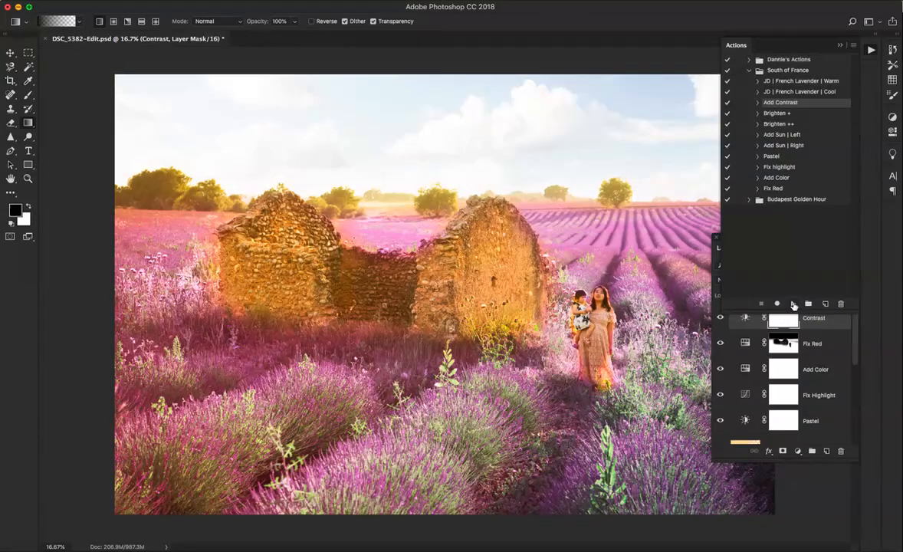
Reduce the top Contrast layer's opacity to 48%
left_click(869, 49)
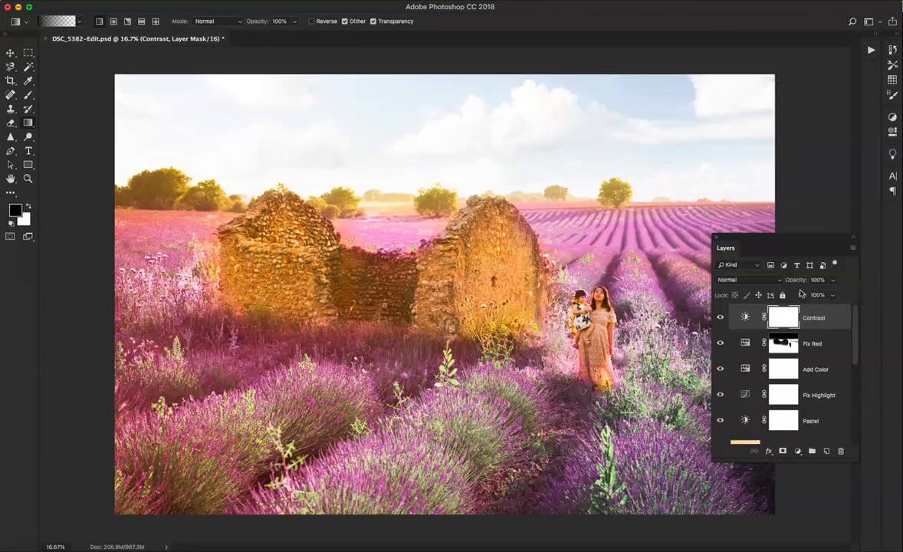
left_click(833, 280)
left_click_drag(833, 295, 807, 295)
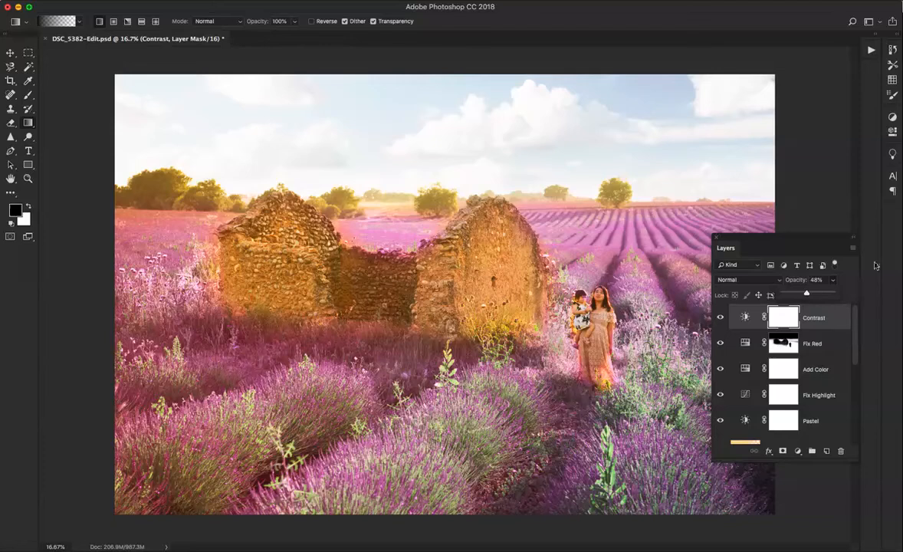
left_click(848, 338)
Check the photo with the Sun layer hidden and shown, and lower that layer's opacity to 57%
scroll(849, 337, "down", 5)
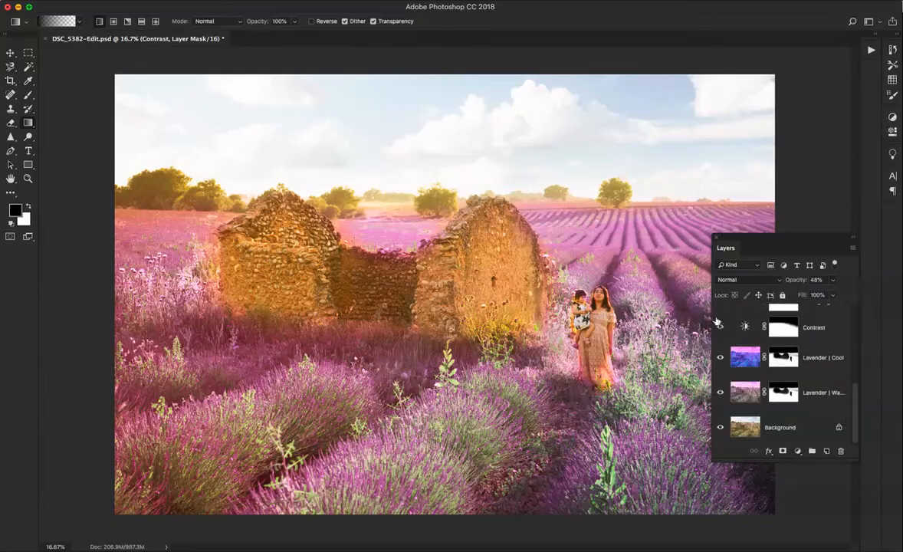
left_click_drag(859, 404, 887, 467)
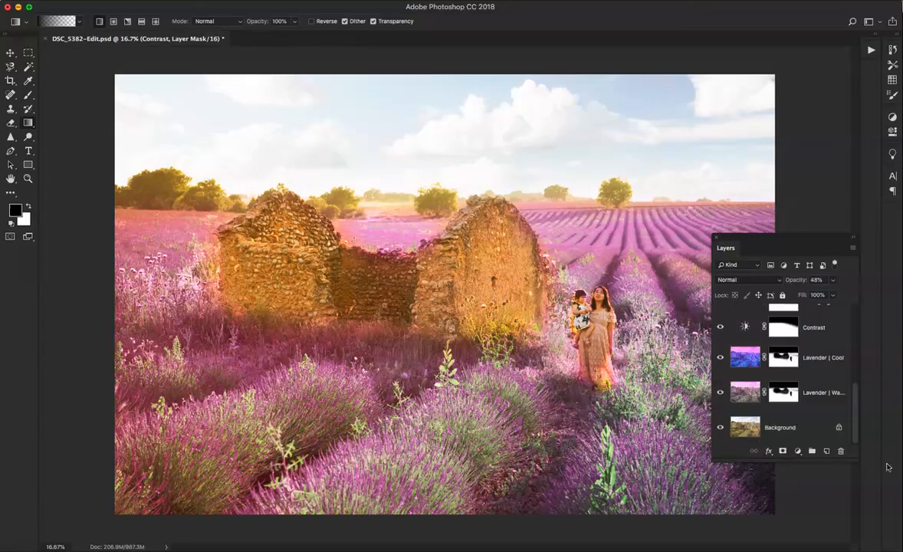
left_click(844, 402)
scroll(758, 360, "up", 2)
left_click(755, 322)
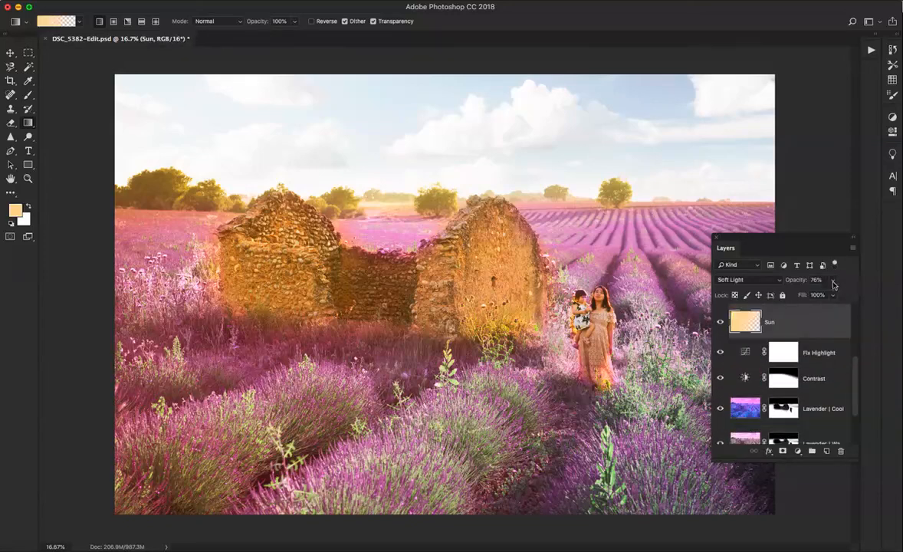
left_click(720, 323)
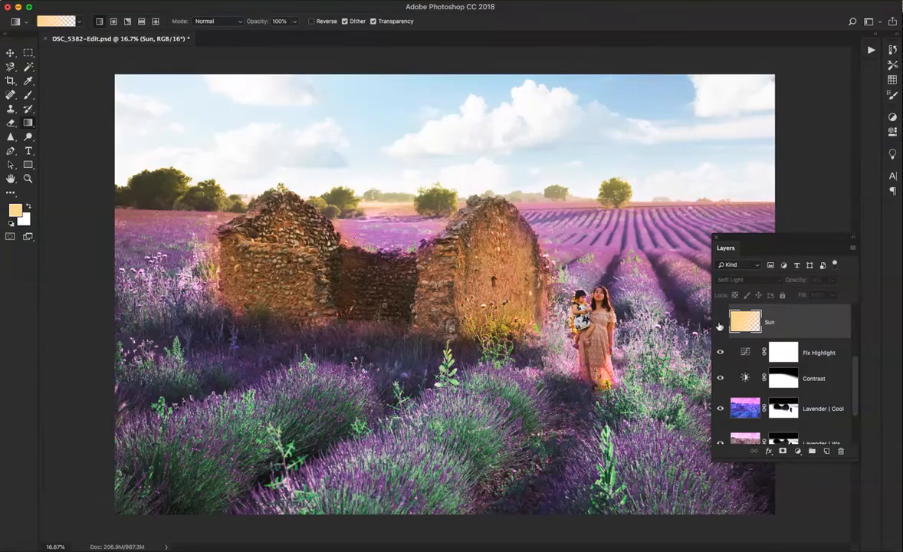
left_click(719, 323)
left_click(834, 279)
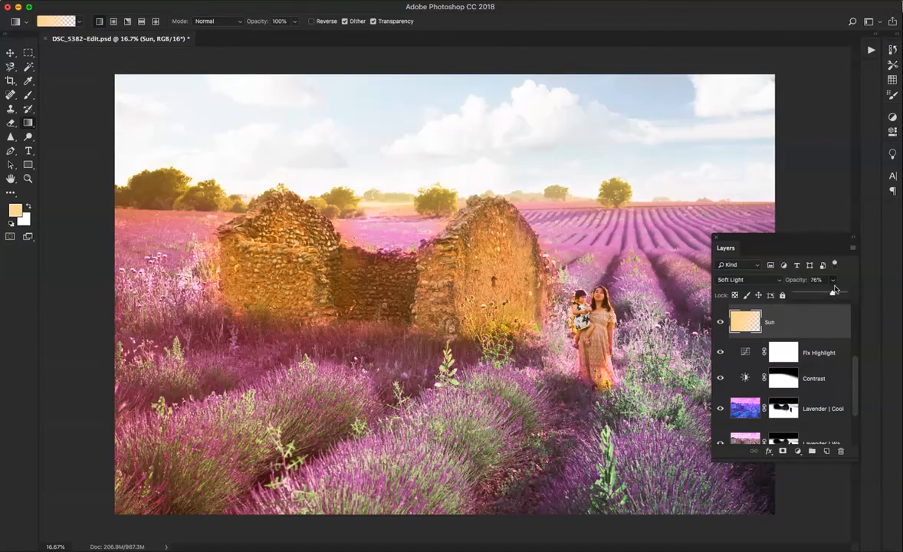
mouse_move(831, 294)
left_mouse_down()
mouse_move(811, 292)
mouse_move(823, 295)
left_mouse_up()
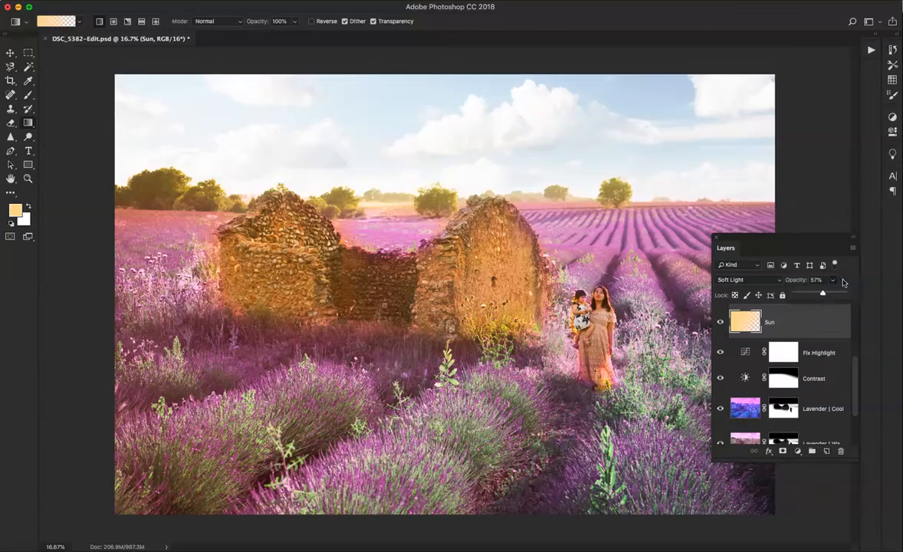
Hide the Lavender | Cool layer
scroll(848, 423, "down", 3)
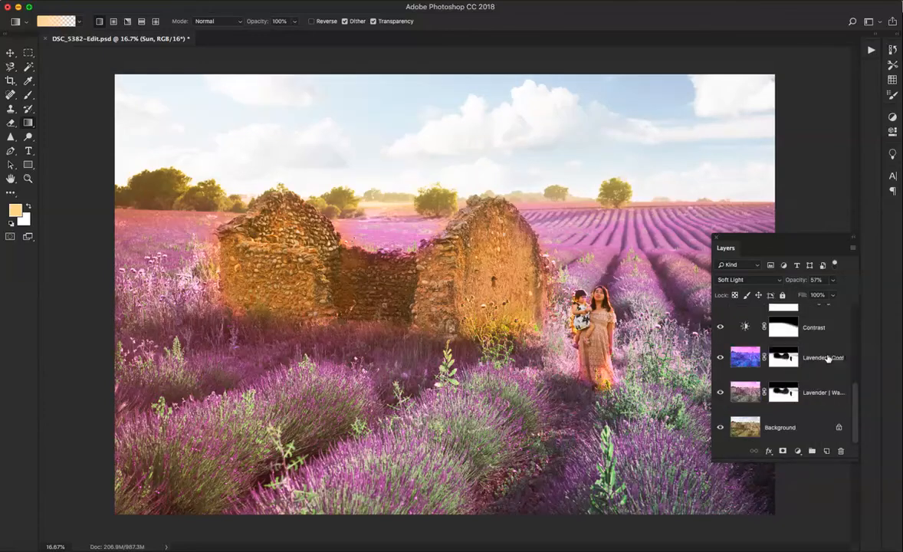
left_click(798, 366)
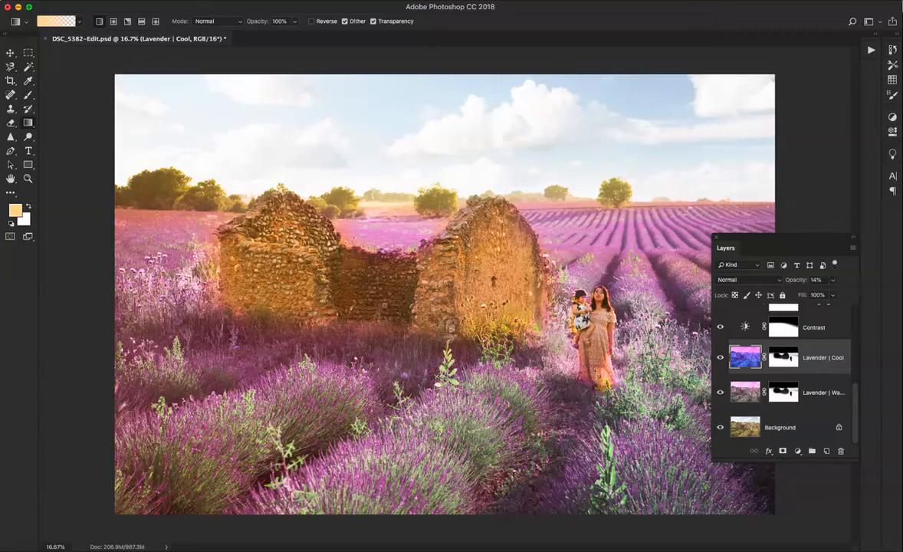
left_click(721, 357)
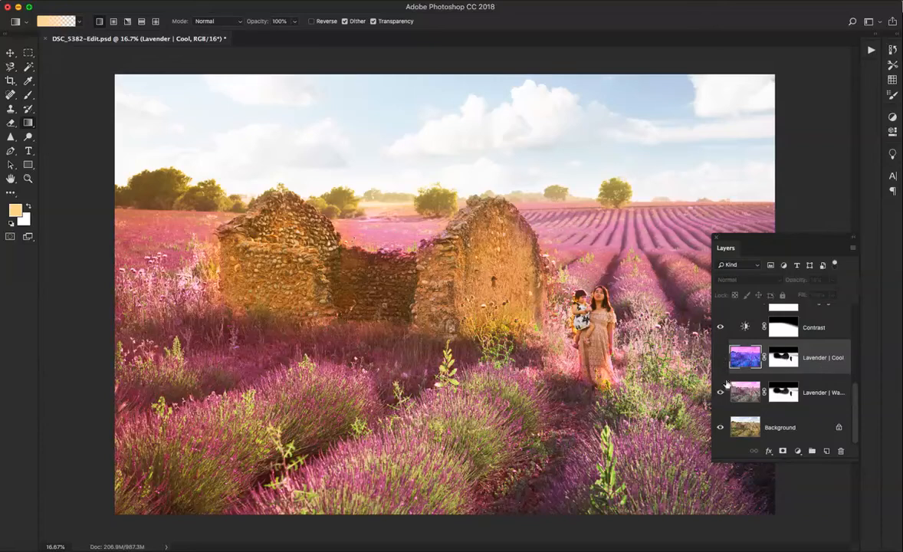
Try the Lavender | Warm layer at 72% opacity, raise the opacity again, and hide the layer
left_click(822, 393)
left_click(833, 280)
mouse_move(833, 291)
left_mouse_down()
mouse_move(807, 291)
mouse_move(818, 298)
left_mouse_up()
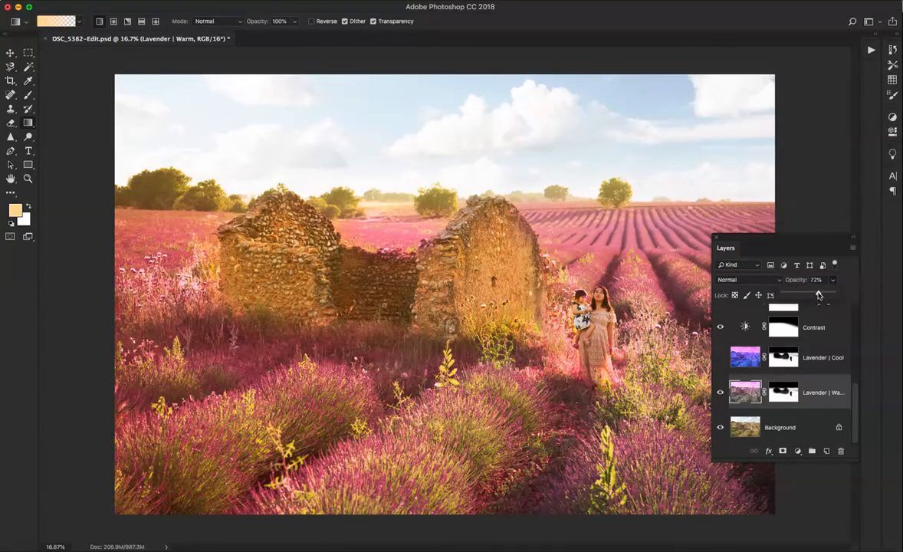
left_click_drag(818, 295, 850, 295)
left_click(720, 392)
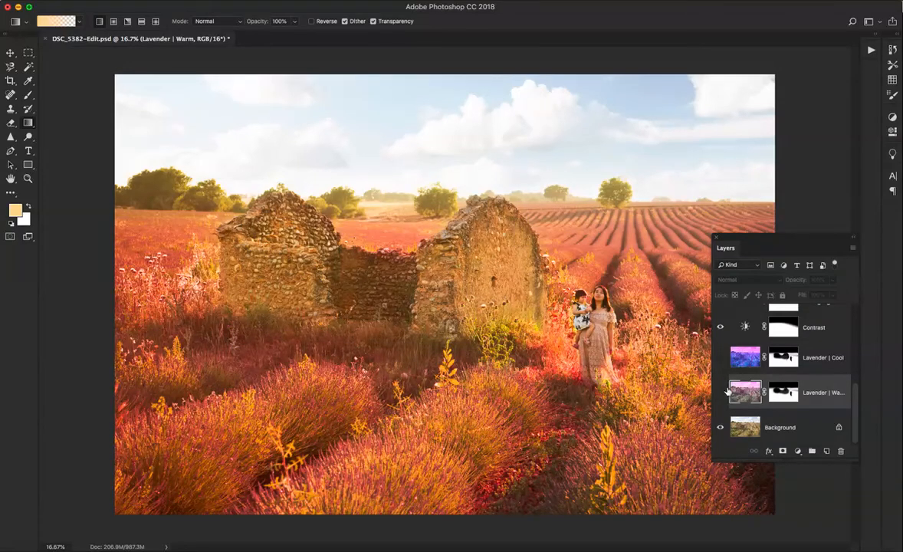
Compare the Lavender | Cool and Lavender | Warm tints on the photo by showing one of the two layers at a time
left_click(720, 358)
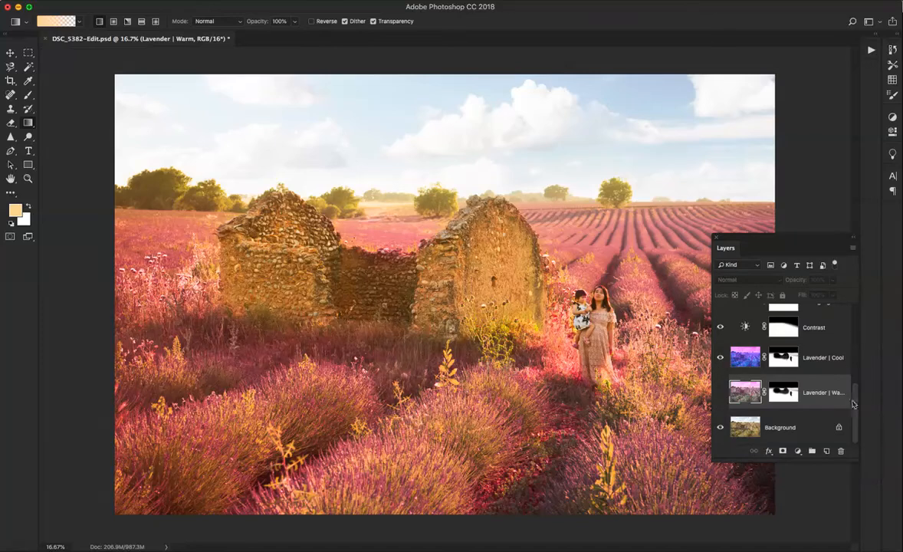
left_click_drag(855, 393, 856, 317)
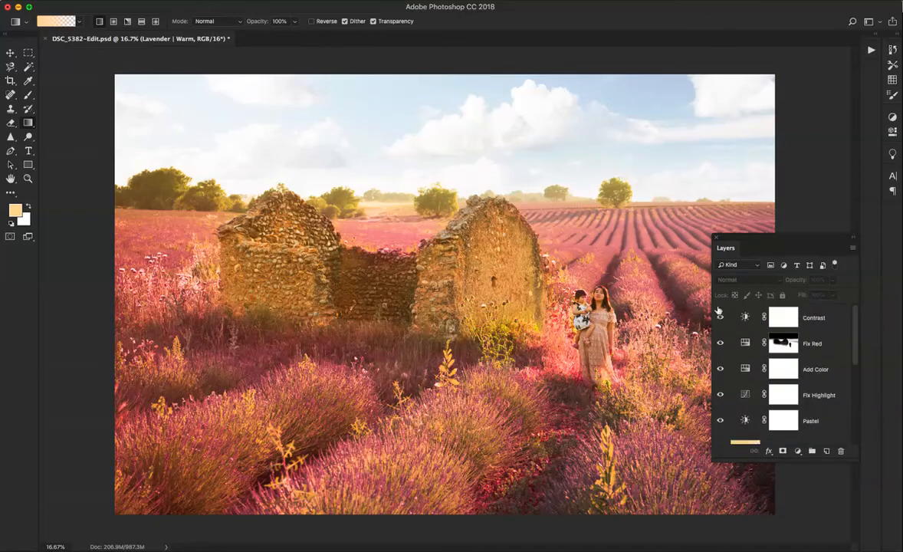
scroll(788, 368, "down", 5)
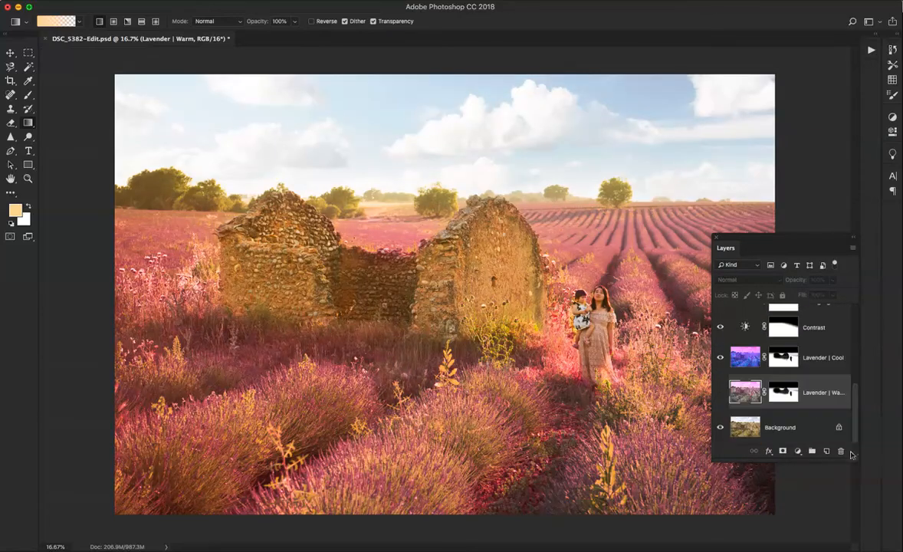
left_click(720, 357)
left_click(720, 392)
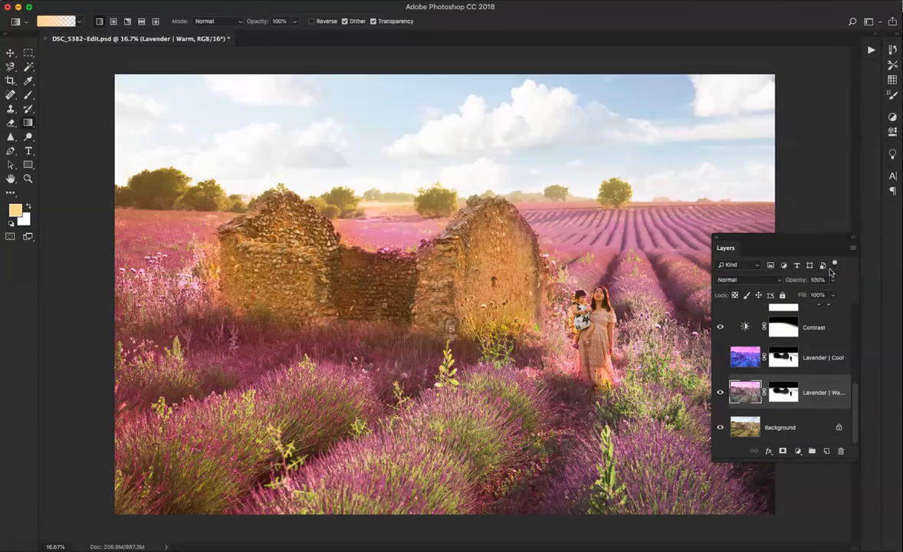
Show the Lavender | Cool layer in place of Lavender | Warm and raise its opacity to 41%
left_click(720, 393)
left_click(719, 358)
left_click(833, 358)
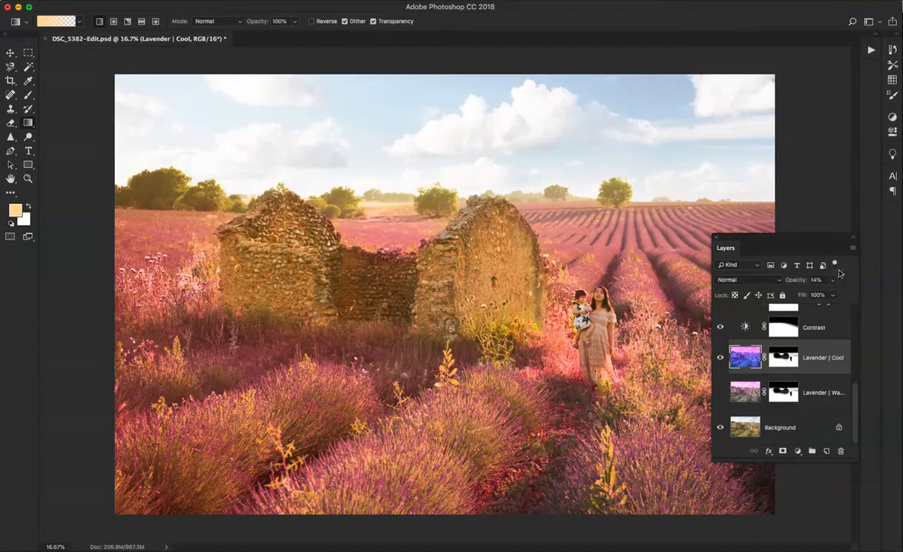
left_click(833, 280)
mouse_move(829, 295)
left_mouse_down()
mouse_move(865, 292)
mouse_move(827, 299)
left_mouse_up()
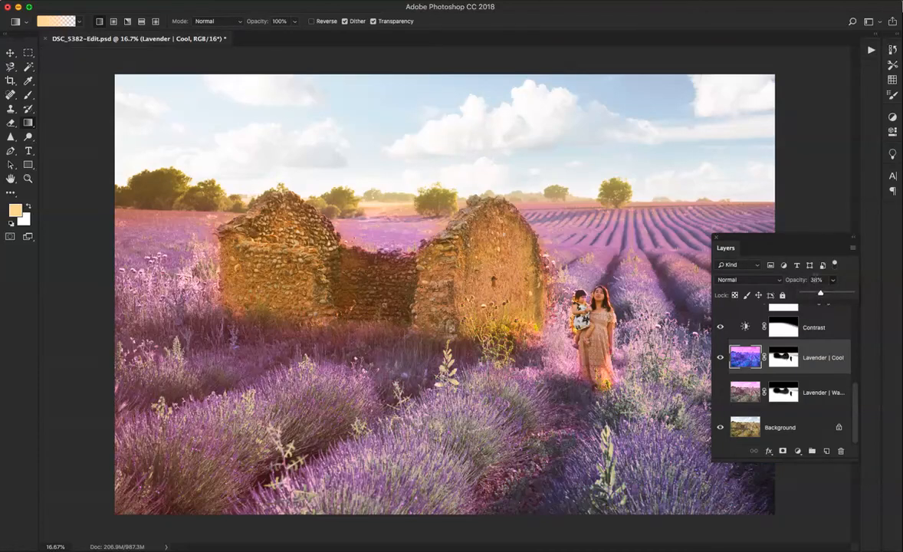
mouse_move(819, 292)
left_mouse_down()
mouse_move(827, 294)
mouse_move(821, 298)
left_mouse_up()
left_click_drag(818, 294, 824, 294)
Try the Lavender | Cool layer at 5% and 23% opacity over the visible Lavender | Warm layer
left_click(832, 280)
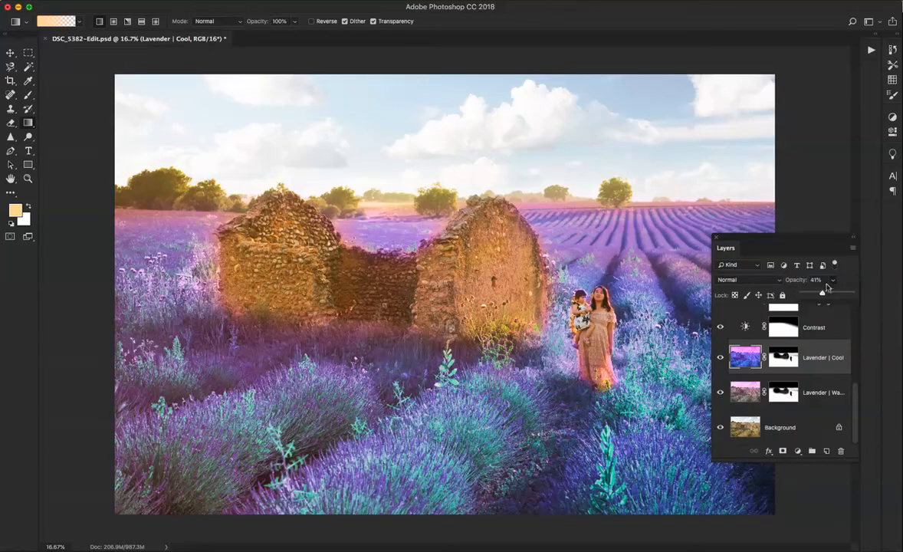
left_click_drag(823, 294, 805, 297)
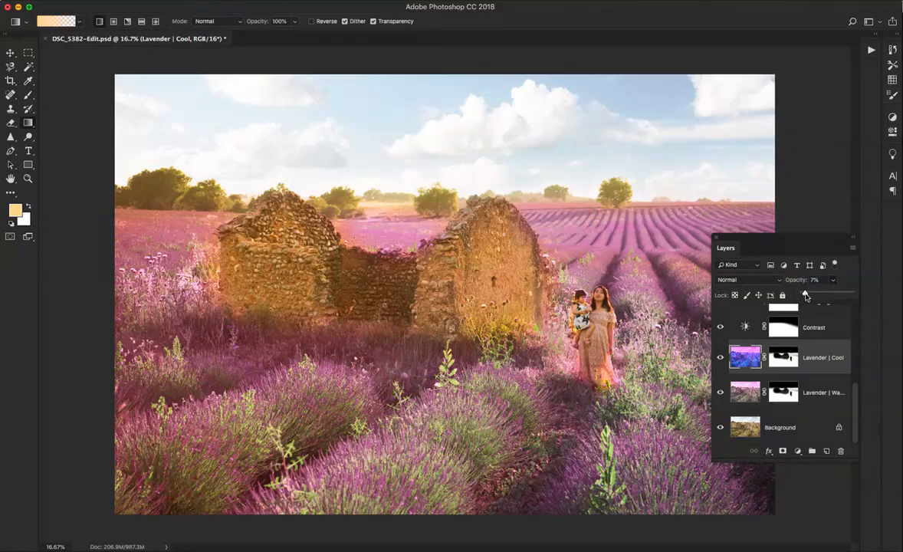
left_click(721, 391)
left_click(720, 392)
left_click(834, 280)
left_click_drag(808, 294, 815, 296)
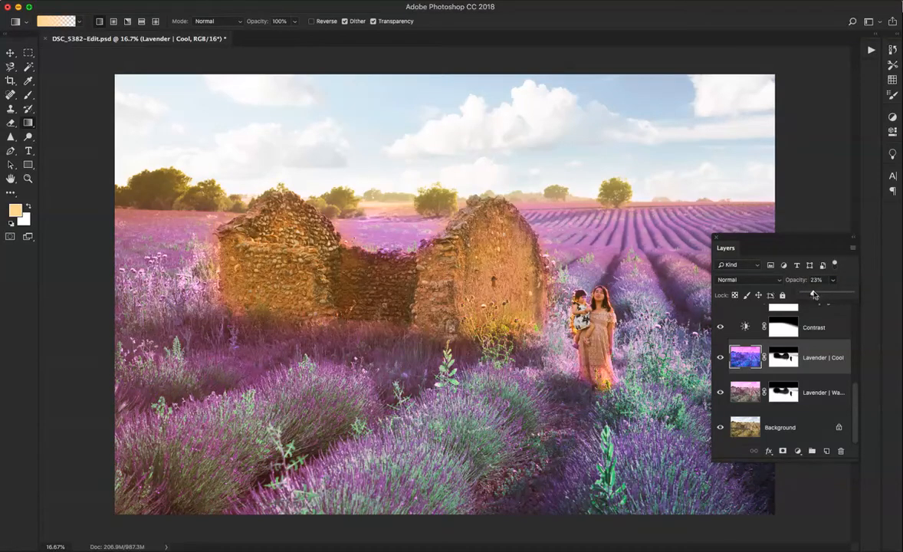
Hide the Lavender | Warm layer and set the Lavender | Cool layer's opacity to 37%
left_click(813, 394)
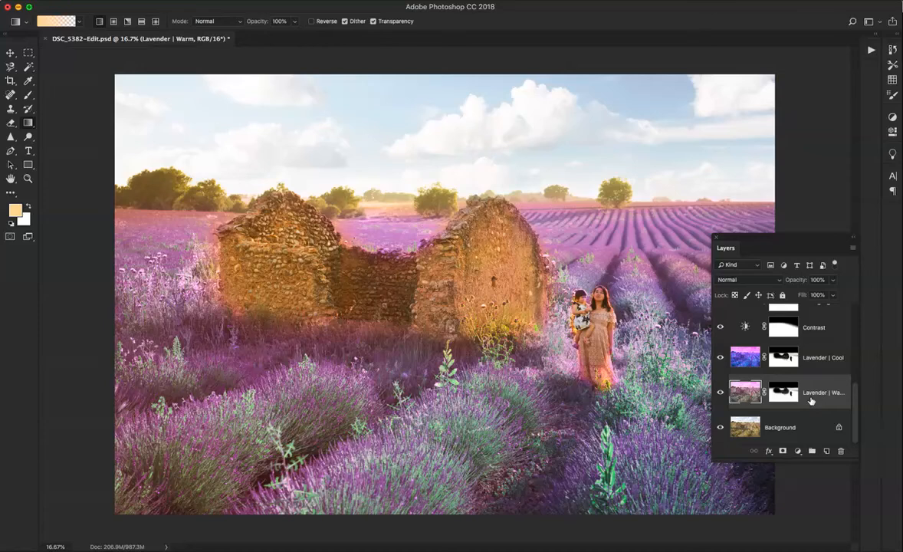
left_click(833, 281)
left_click(720, 393)
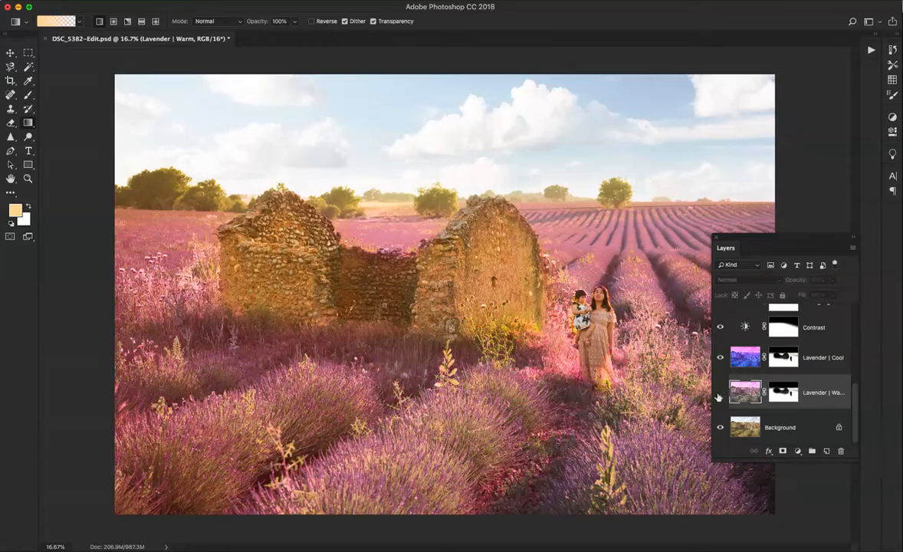
left_click(759, 358)
left_click(834, 279)
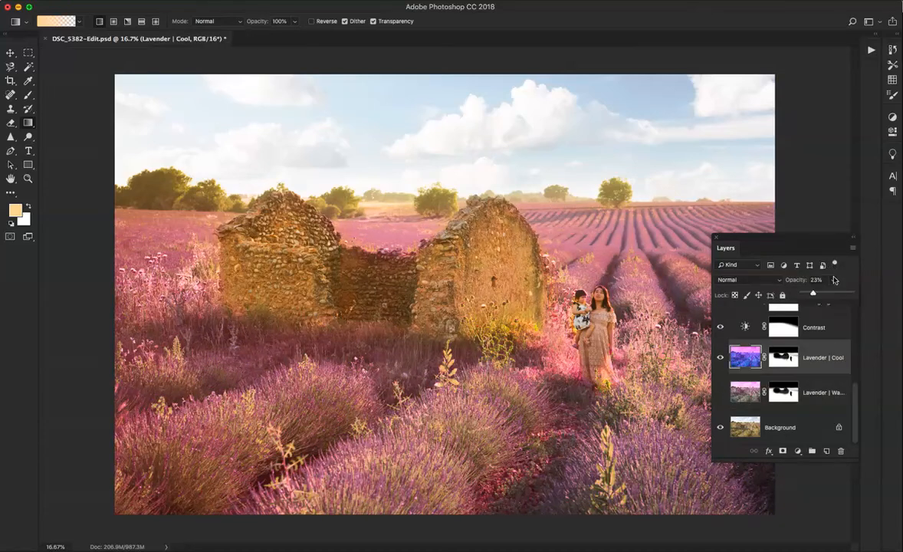
left_click_drag(826, 295, 822, 296)
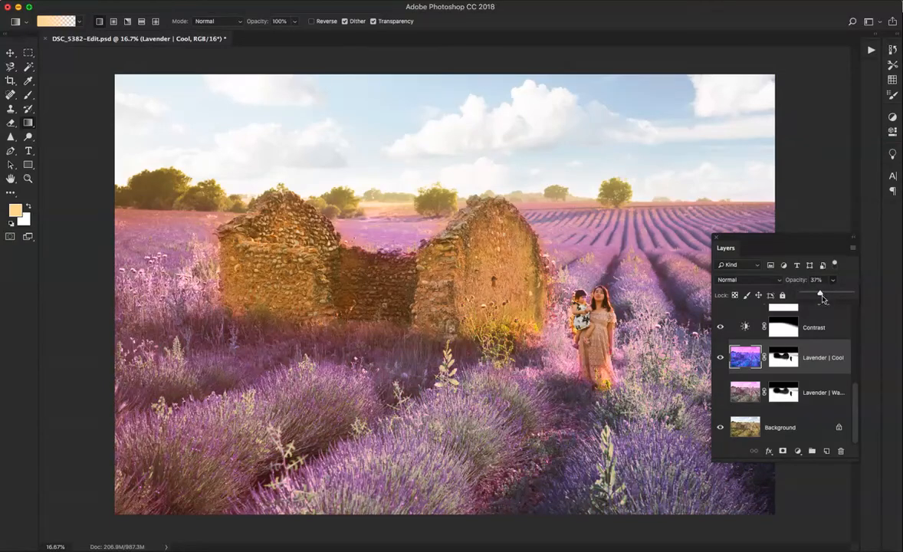
Try the Lavender | Warm layer at 16% opacity beneath the cool tint, compare it hidden and shown, and adjust its opacity again
left_click(745, 393)
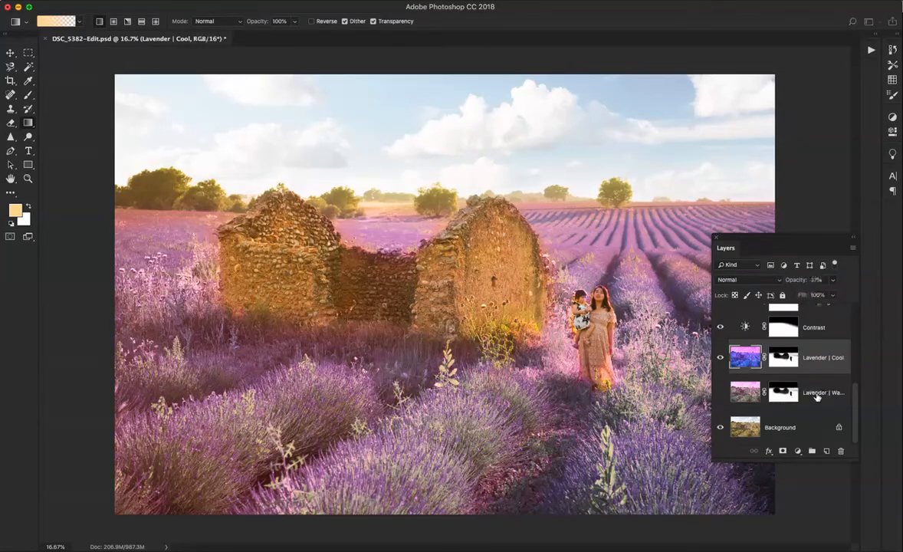
left_click(719, 393)
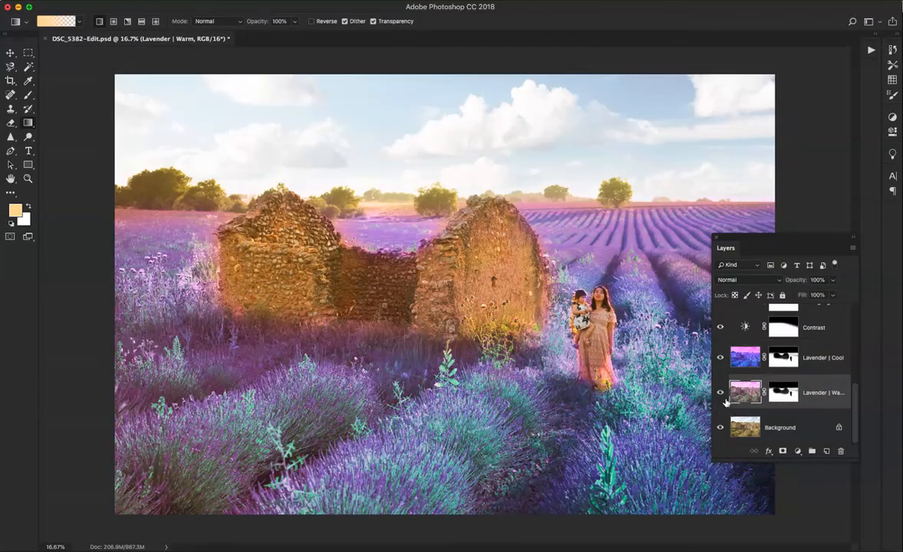
left_click(832, 280)
left_click_drag(834, 293, 794, 299)
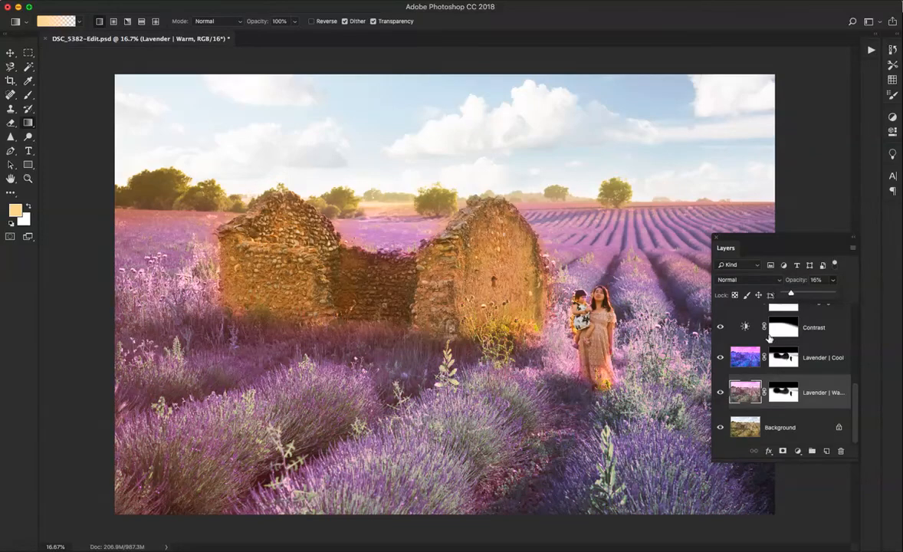
left_click(719, 393)
left_click(721, 397)
left_click(720, 397)
left_click(721, 397)
left_click(832, 281)
mouse_move(810, 295)
left_mouse_down()
mouse_move(822, 296)
mouse_move(807, 297)
left_mouse_up()
Hide and delete the Lavender | Warm layer
left_click(720, 391)
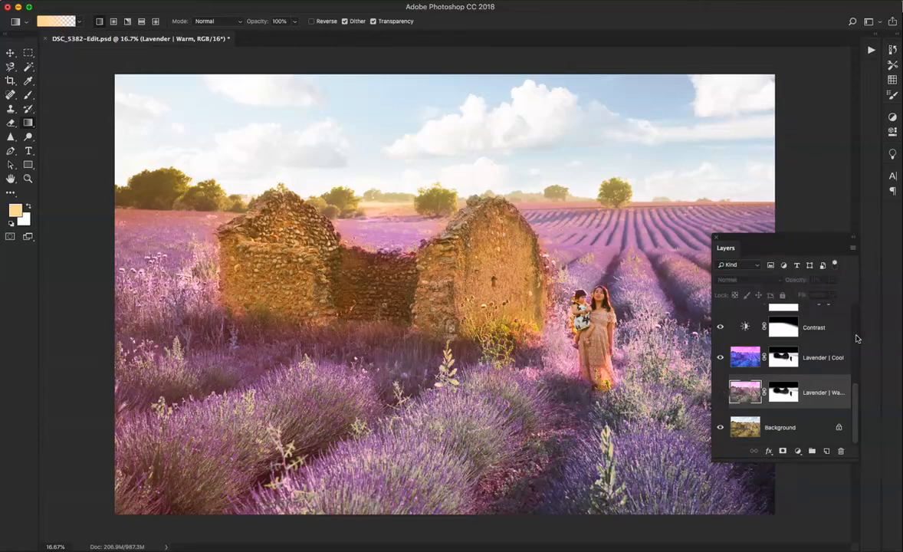
key("Delete")
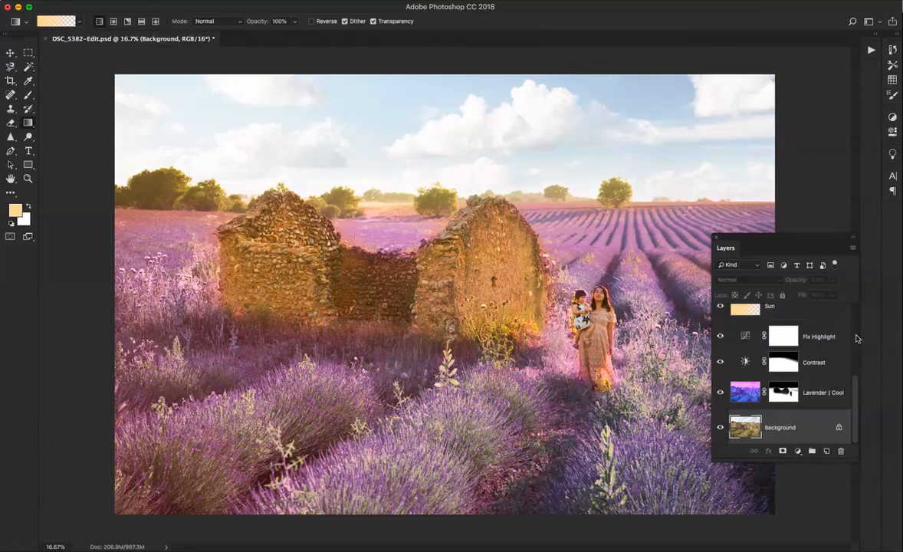
Check the photo with the Fix Highlight layer below Sun hidden and shown, and lower that layer's opacity to 32%
scroll(767, 368, "up", 2)
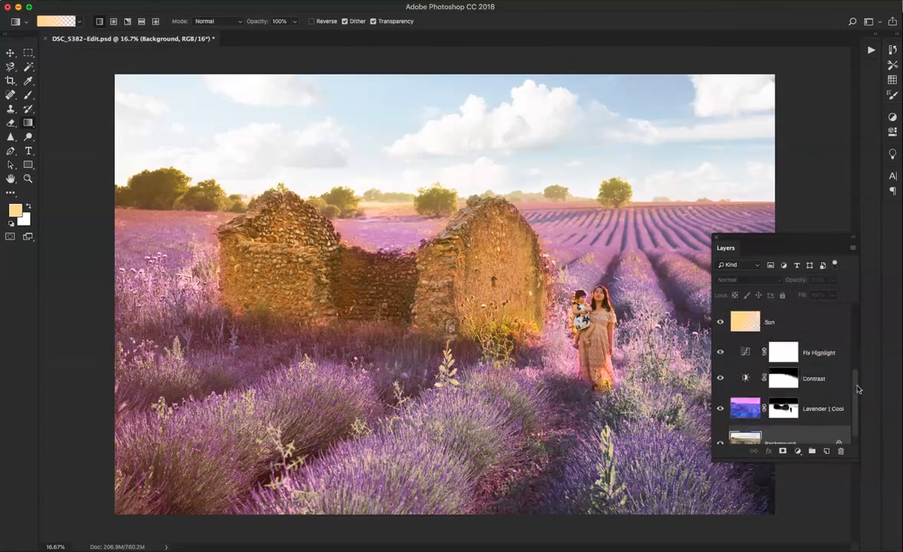
left_click(720, 378)
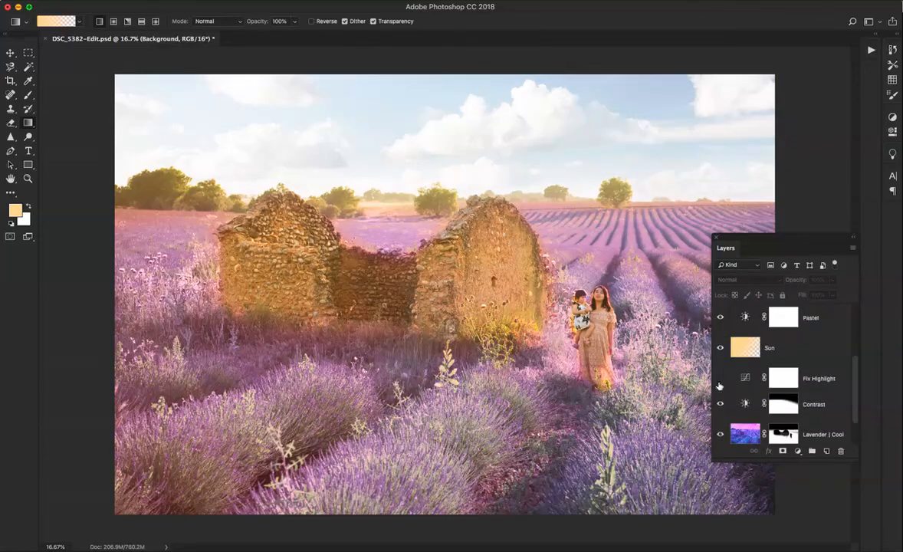
left_click(720, 379)
left_click(782, 377)
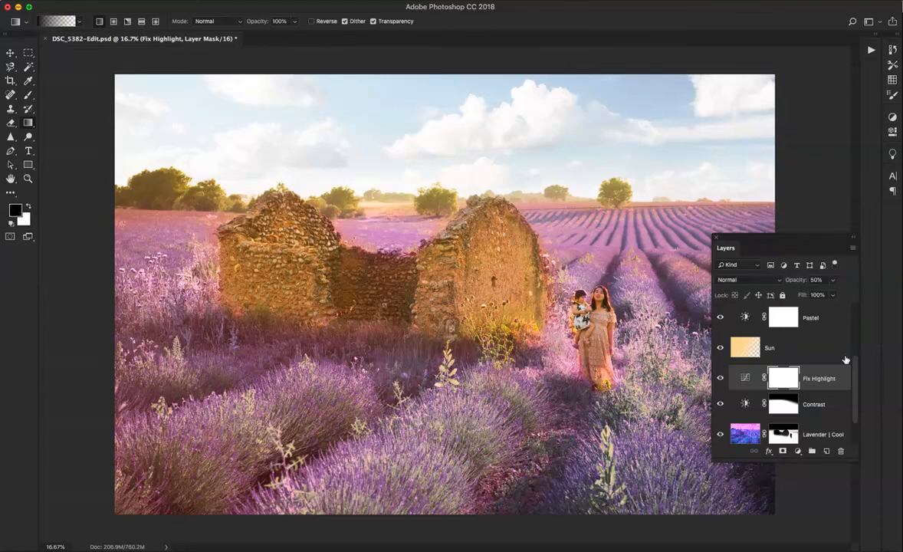
left_click_drag(833, 280, 817, 298)
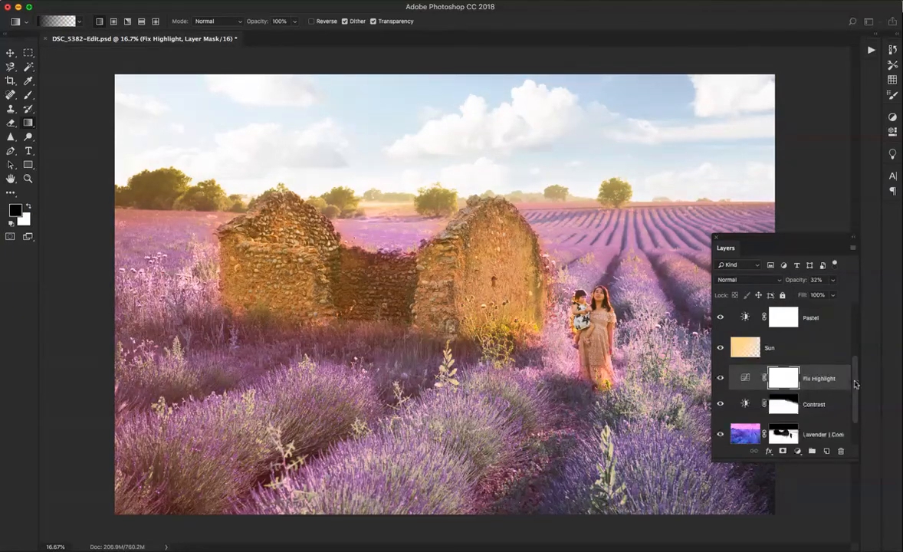
Compare the photo with the Pastel layer hidden and shown, and lower that layer's opacity to 29%
scroll(841, 397, "up", 2)
left_click(722, 371)
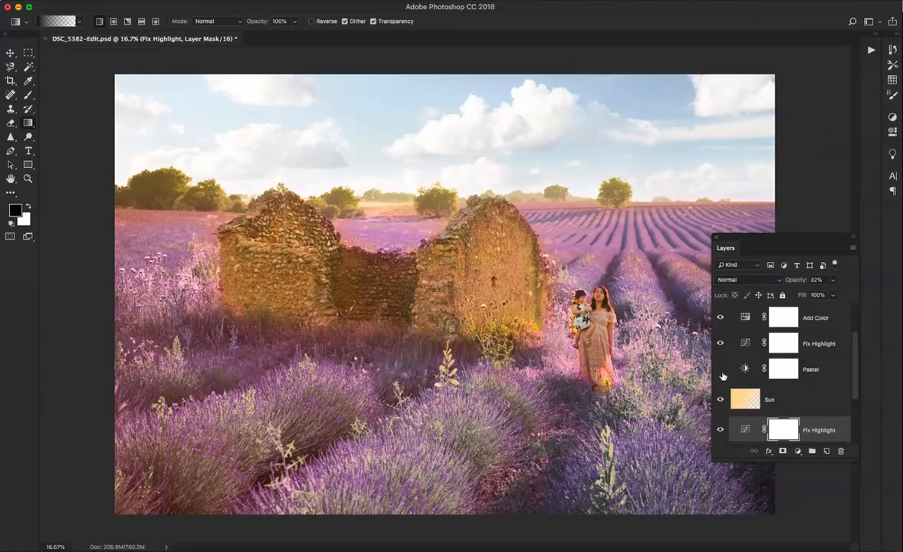
left_click(828, 371)
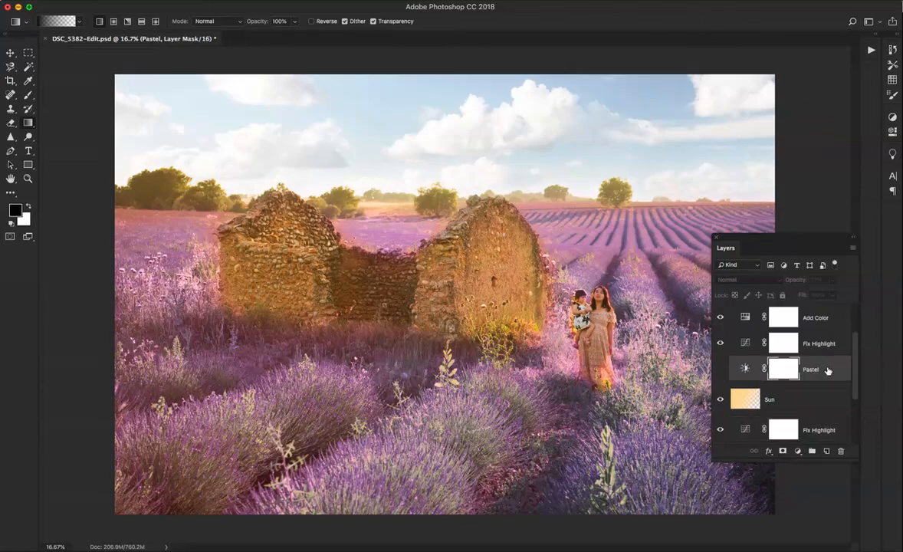
left_click(720, 370)
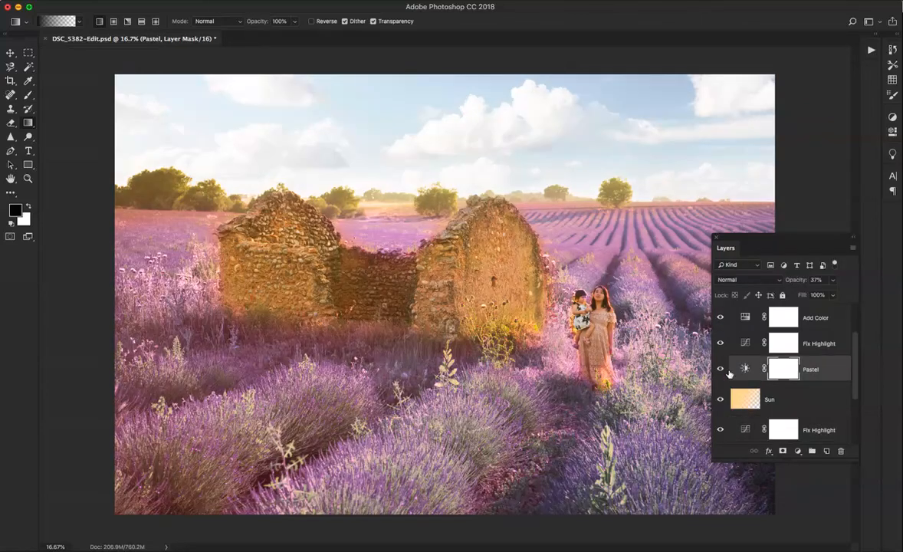
left_click(721, 369)
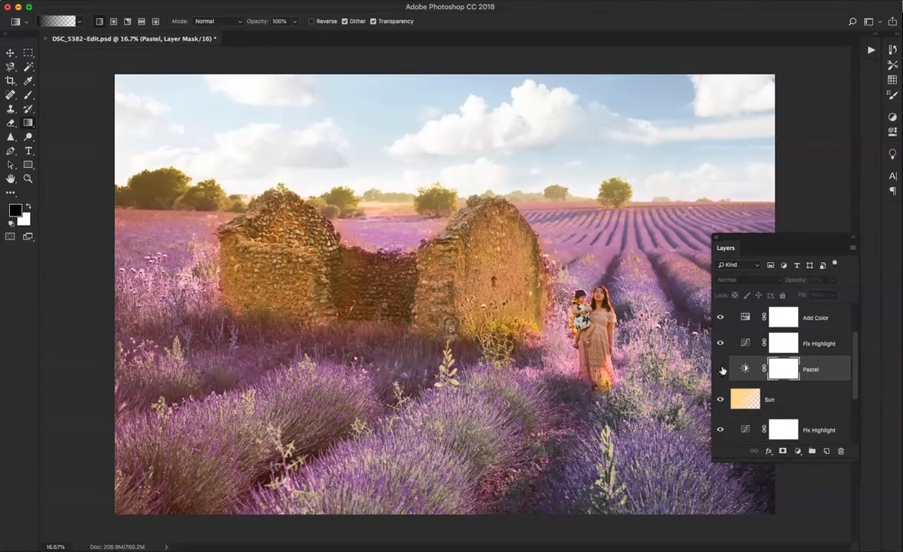
left_click(721, 370)
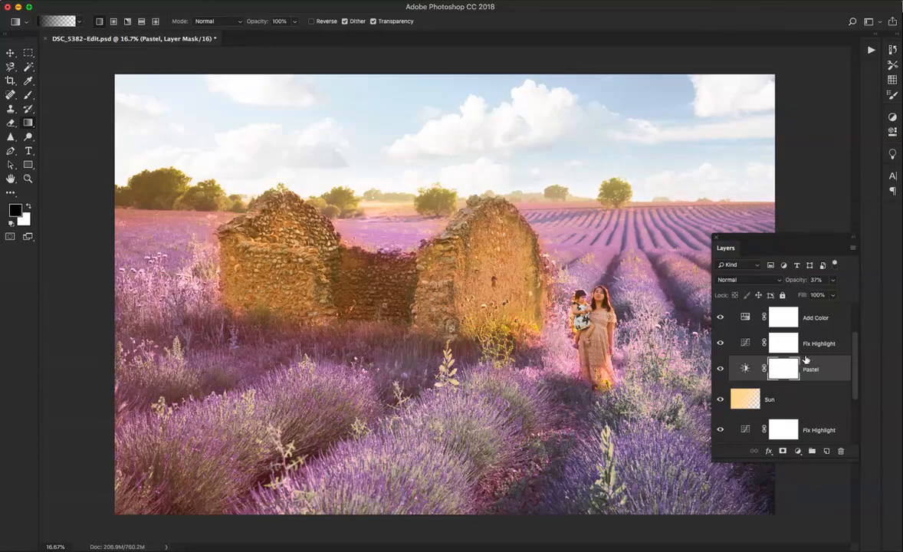
left_click(834, 280)
left_click_drag(820, 294, 817, 295)
left_click(720, 370)
left_click(720, 369)
Run the Brighten ++ action from the South of France set above the Pastel layer
left_click(872, 50)
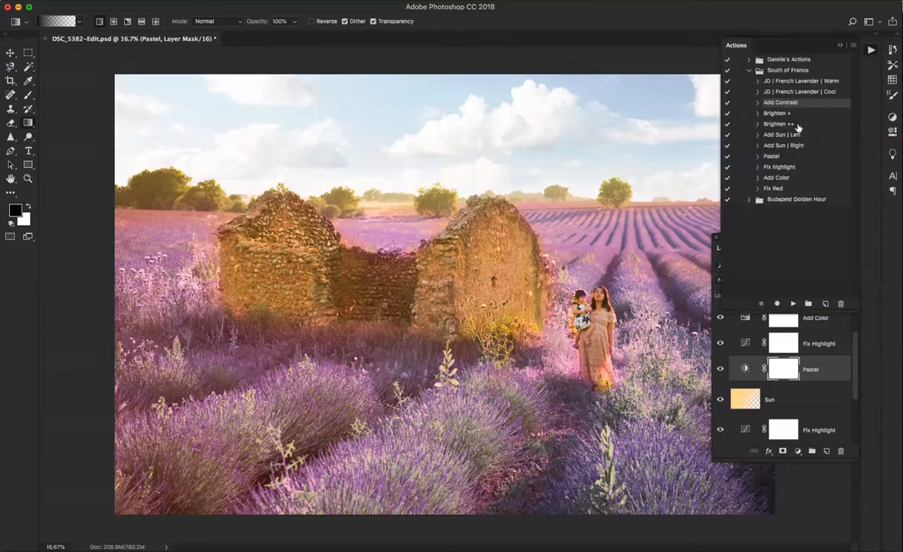
left_click(798, 125)
left_click(792, 304)
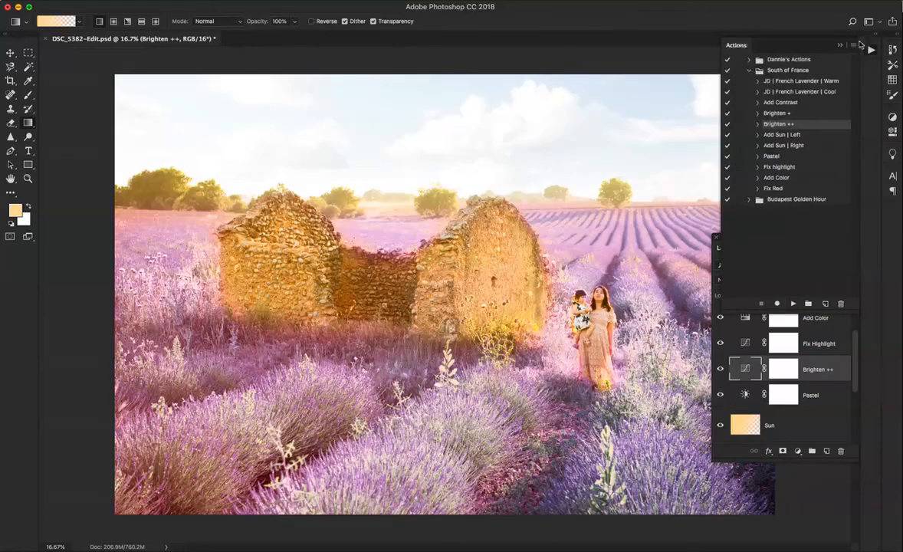
left_click(869, 51)
With the Pastel layer hidden, lower the Brighten ++ layer's opacity to 18% and compare the photo with and without it
left_click(719, 395)
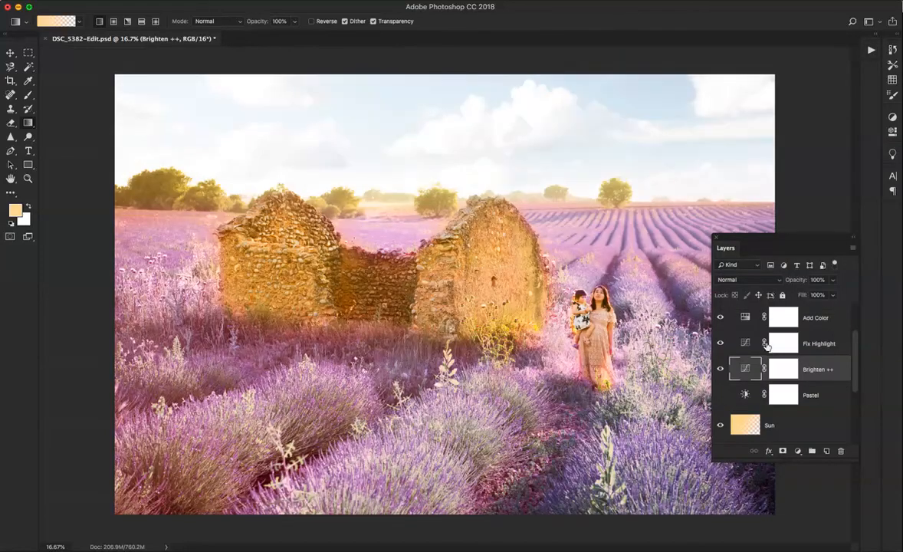
left_click(832, 280)
left_click_drag(834, 292, 794, 296)
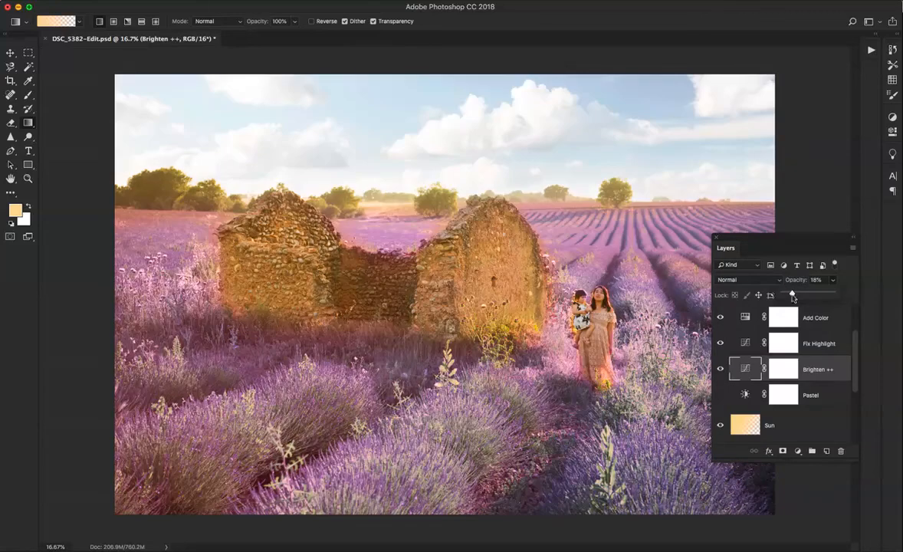
left_click(720, 370)
left_click(719, 370)
left_click(719, 371)
left_click(719, 371)
Show the Pastel layer again and try other opacities for the Sun layer, settling on 57%
left_click(721, 394)
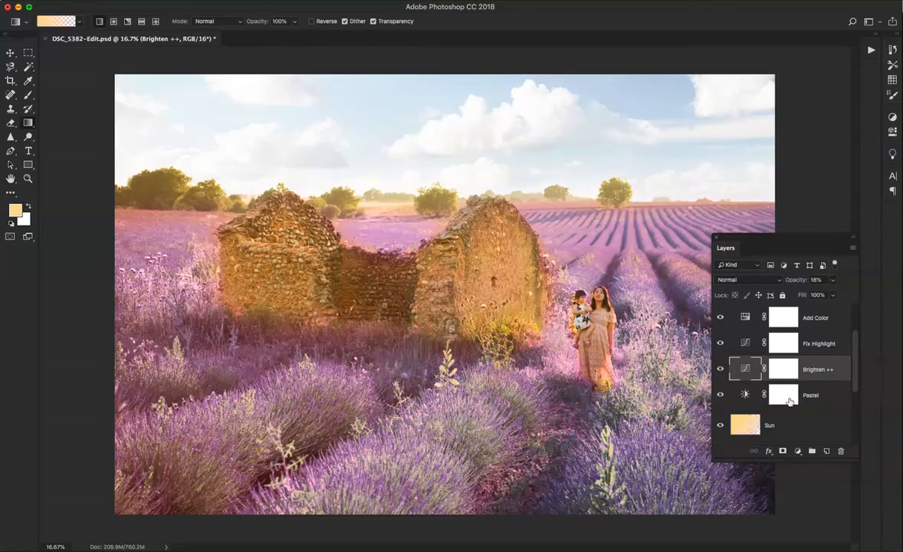
left_click(766, 424)
left_click(834, 280)
mouse_move(829, 294)
left_mouse_down()
mouse_move(844, 293)
mouse_move(830, 294)
left_mouse_up()
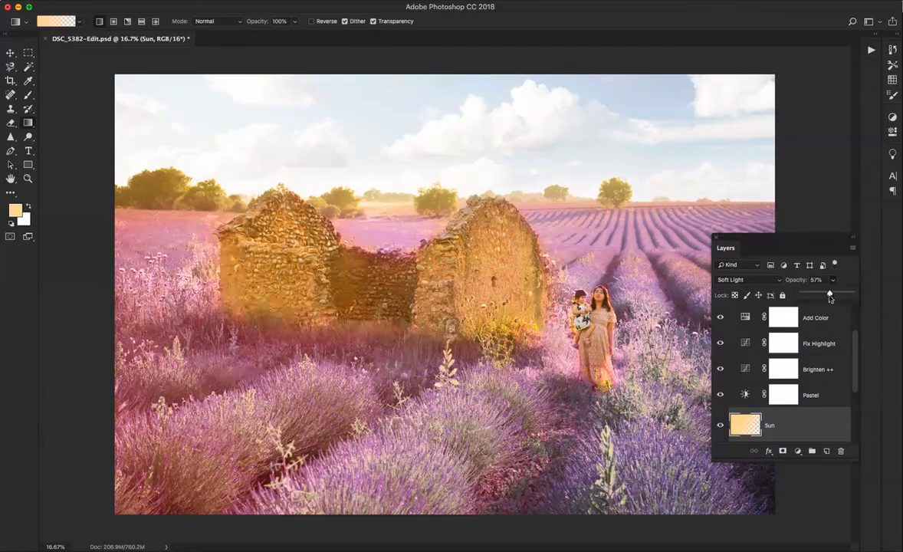
Delete the Pastel layer
left_click(818, 396)
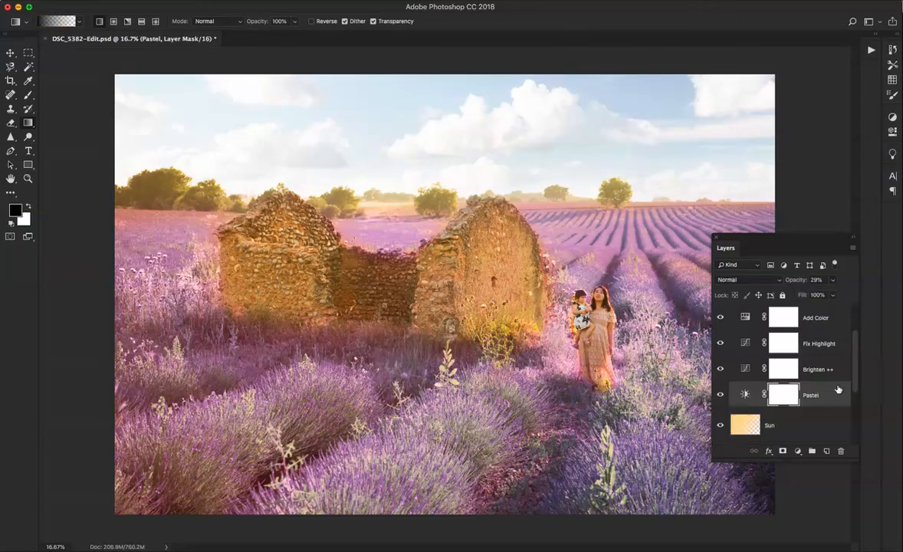
key("BackSpace")
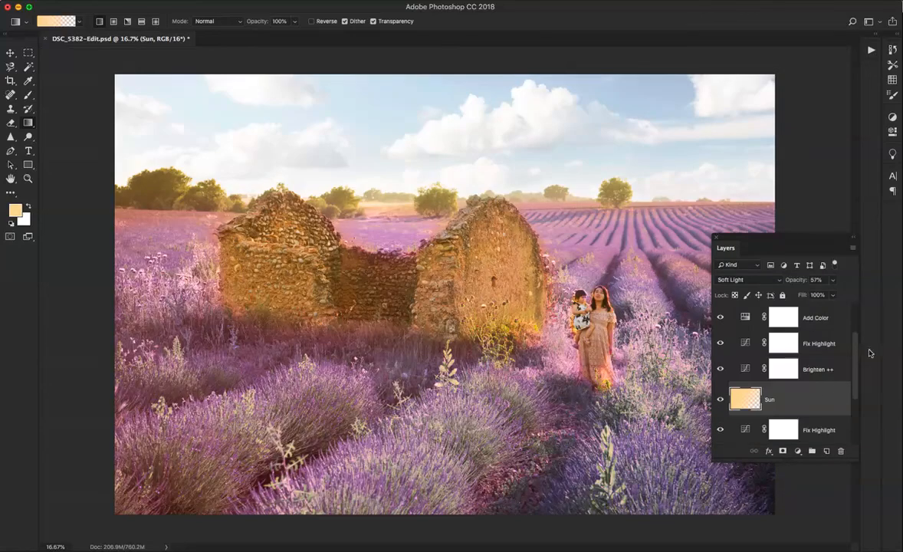
Mask the Brighten ++ layer with a black-to-transparent gradient running from the sky down to the horizon
scroll(847, 353, "up", 2)
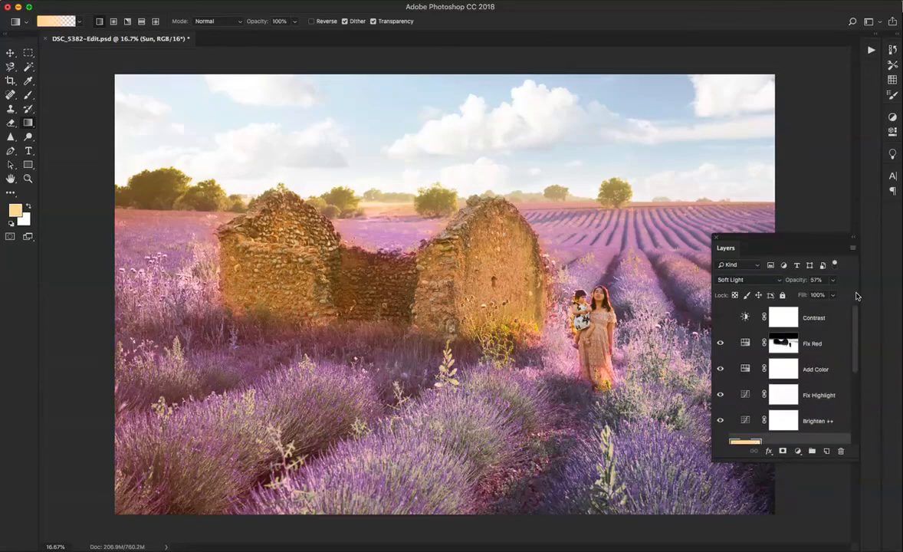
scroll(843, 348, "down", 2)
left_click(782, 368)
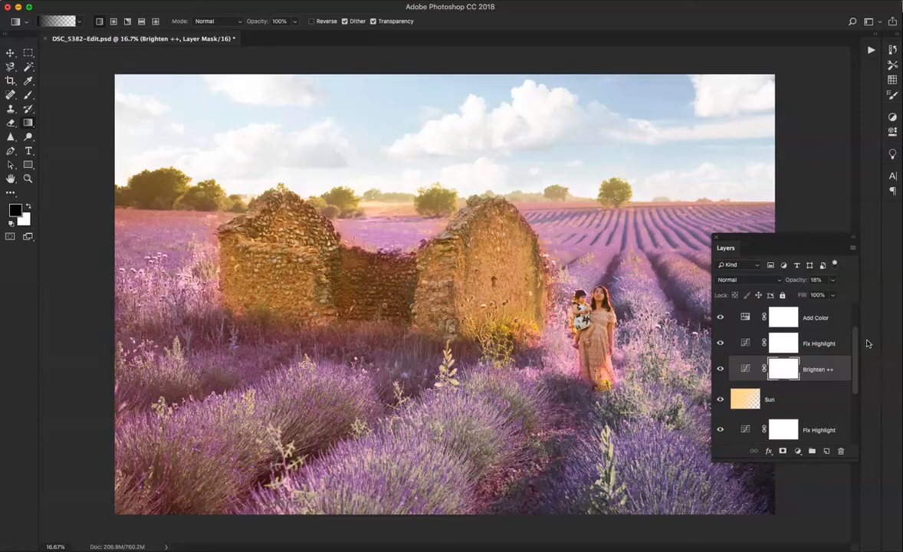
left_click_drag(515, 112, 514, 204)
Compare the photo with and without the uppermost Contrast layer and leave that layer visible
scroll(821, 345, "up", 2)
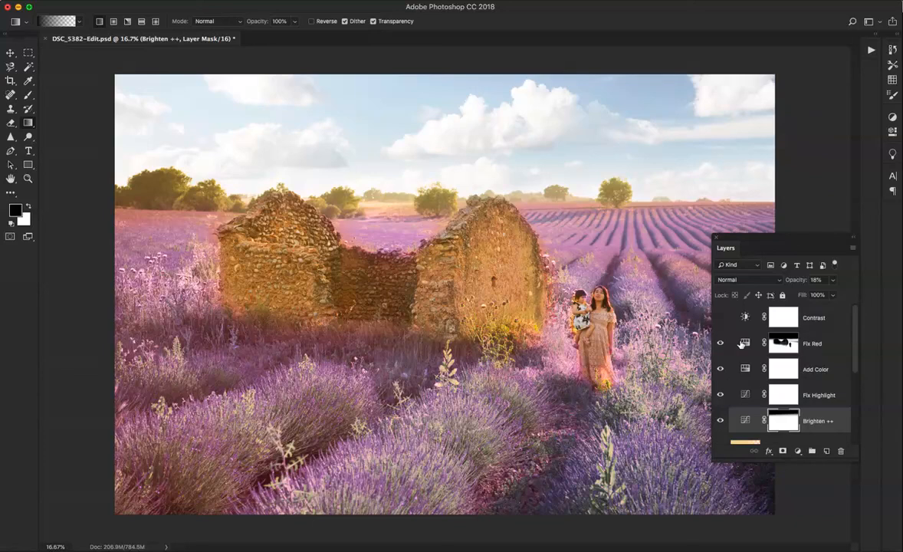
left_click(719, 319)
left_click(720, 319)
left_click(720, 319)
left_click(721, 319)
left_click(720, 319)
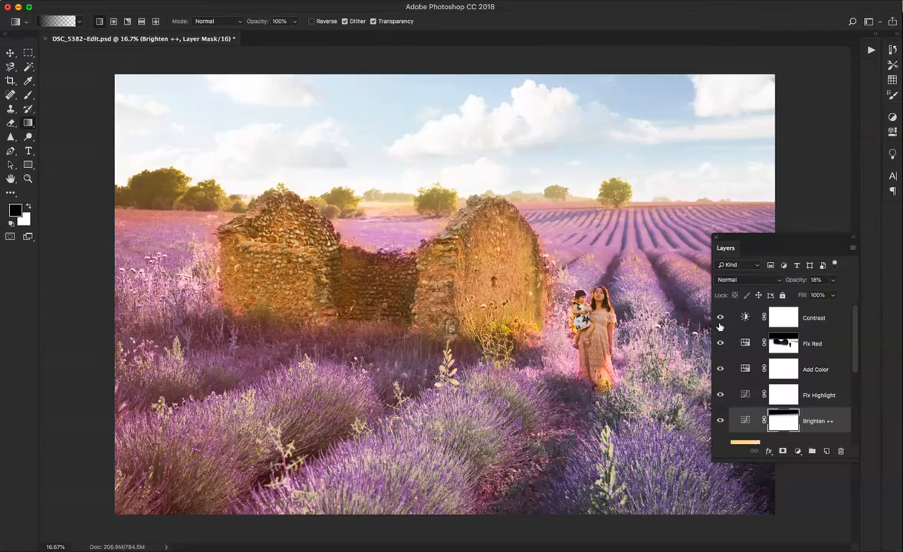
left_click(720, 319)
left_click(720, 319)
Dock the Layers panel at full height so the whole layer stack fits in view
left_click(871, 51)
left_click(872, 52)
left_click(873, 51)
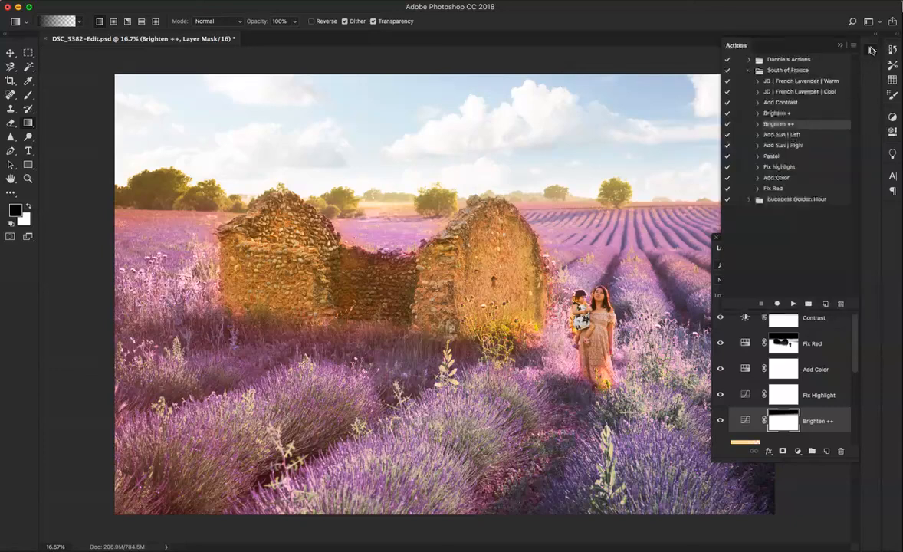
left_click(870, 51)
left_click_drag(747, 247, 832, 137)
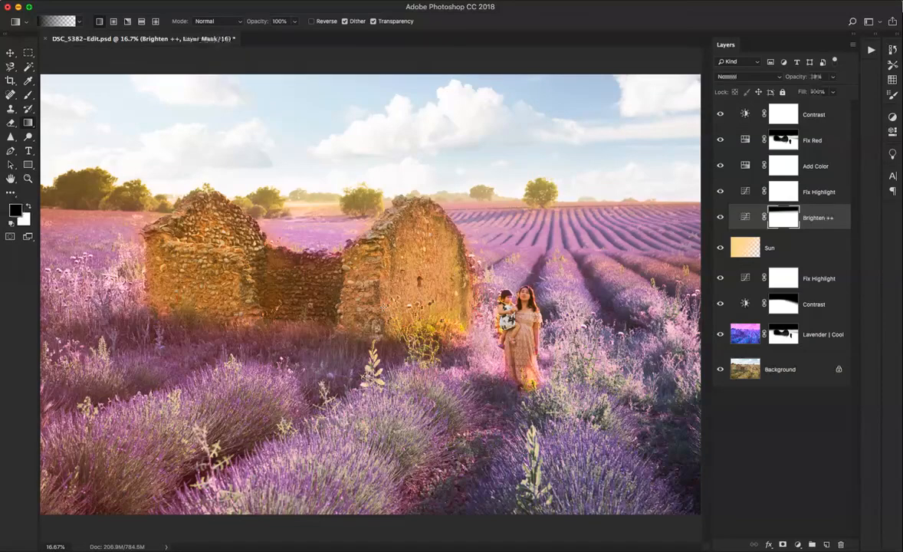
Hide every layer above the Background and show them all again to compare the original with the edit
key("alt+period")
key("alt+comma")
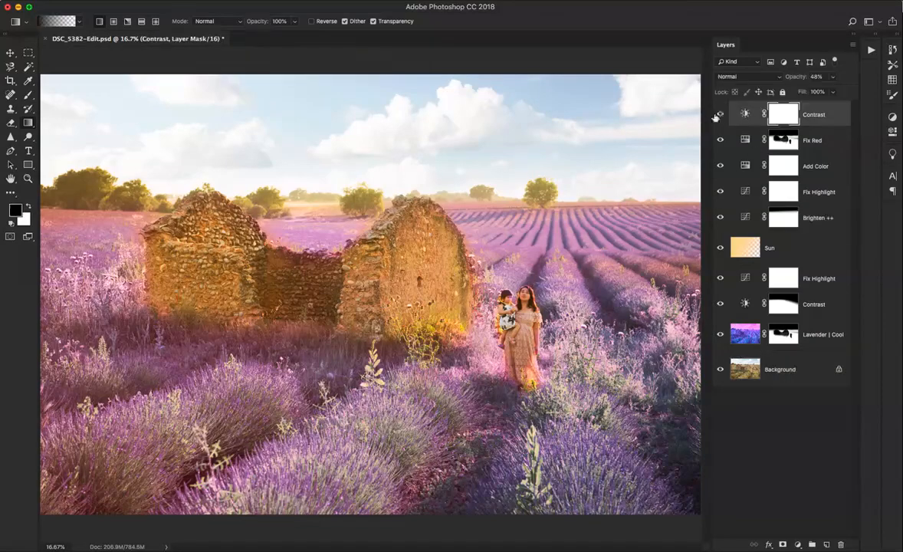
left_click_drag(719, 123, 720, 335)
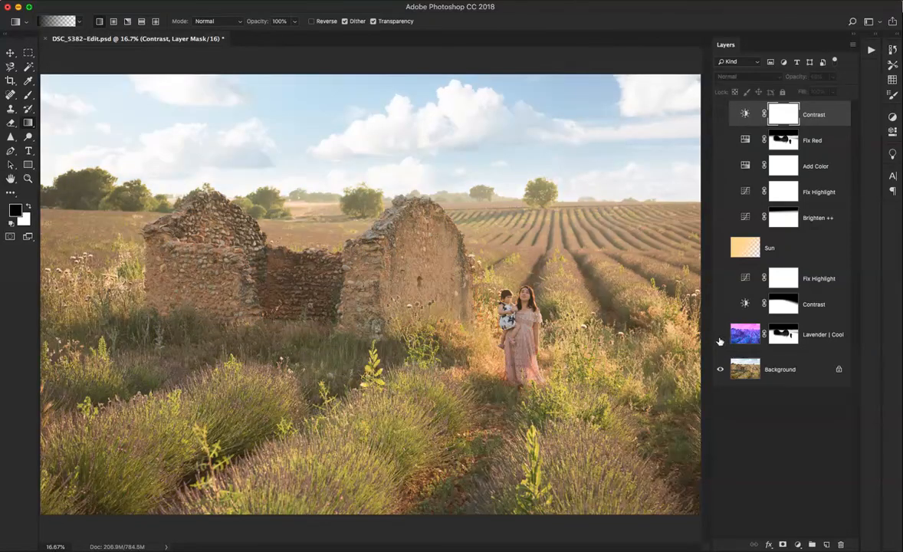
left_click(826, 341)
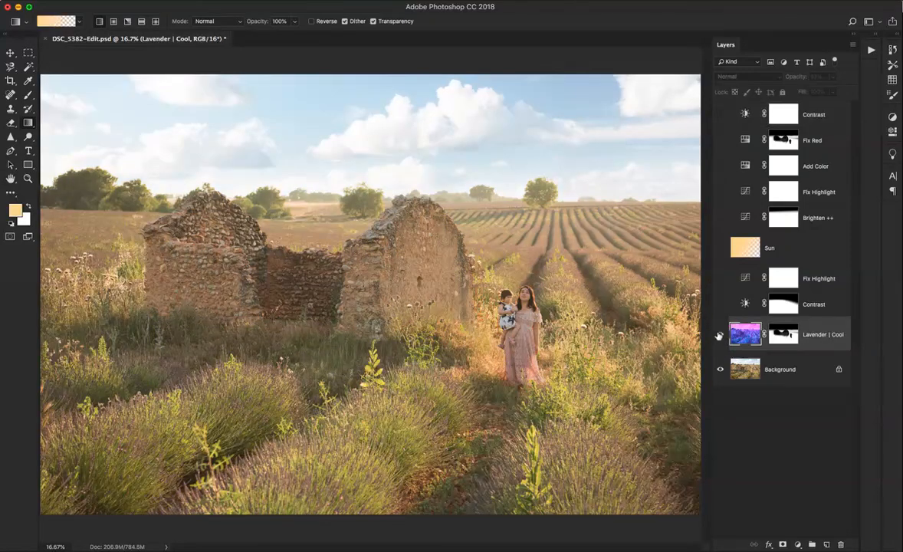
left_click_drag(719, 335, 743, 112)
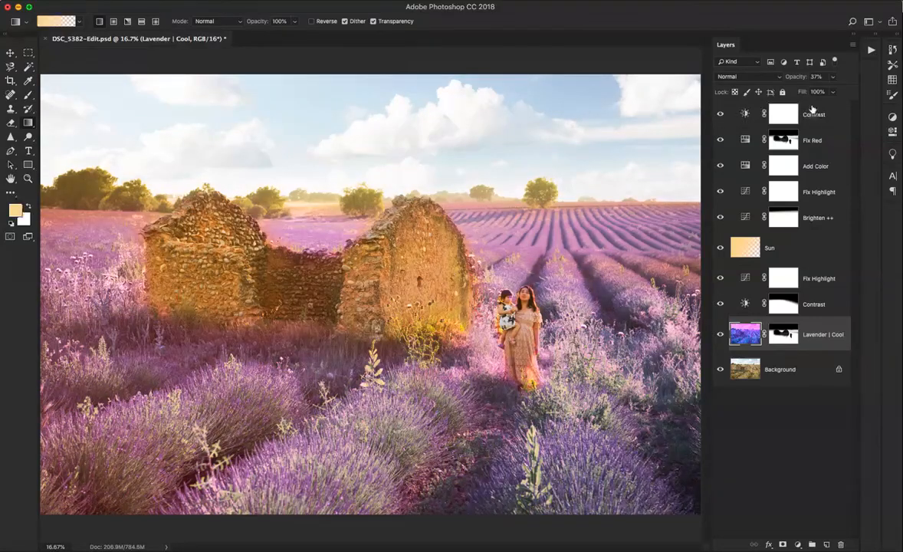
Group all layers from the uppermost Contrast down to Lavender | Cool, keeping the default group name and Pass Through mode
left_click(749, 109)
left_click(767, 337, "shift")
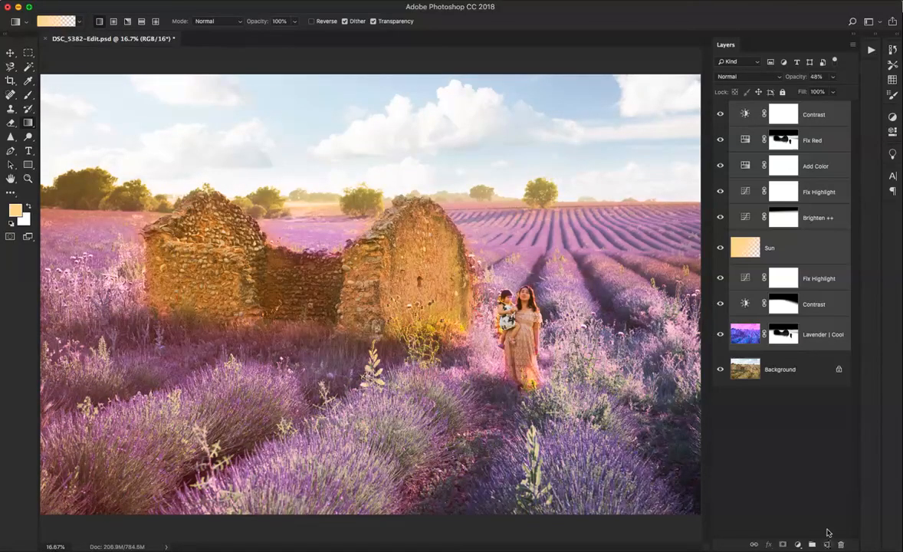
left_click(812, 544, "alt")
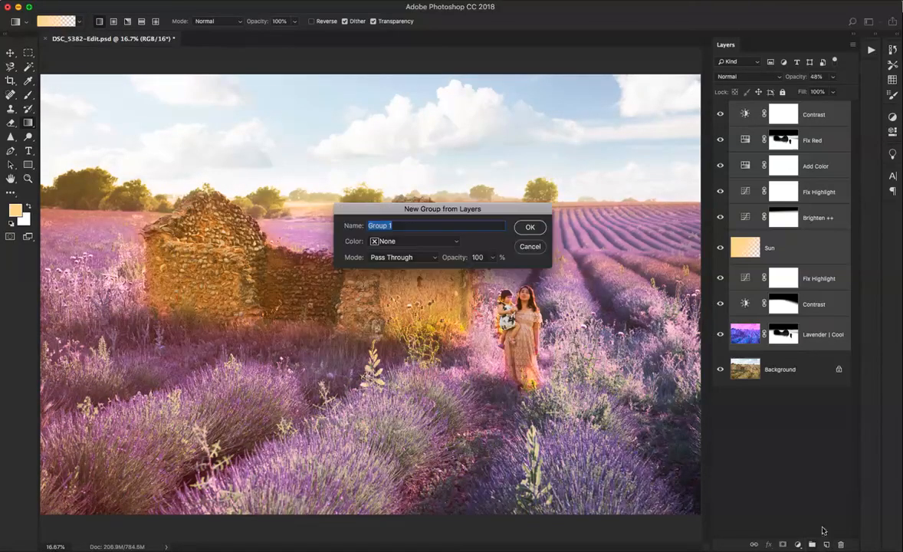
left_click(537, 227)
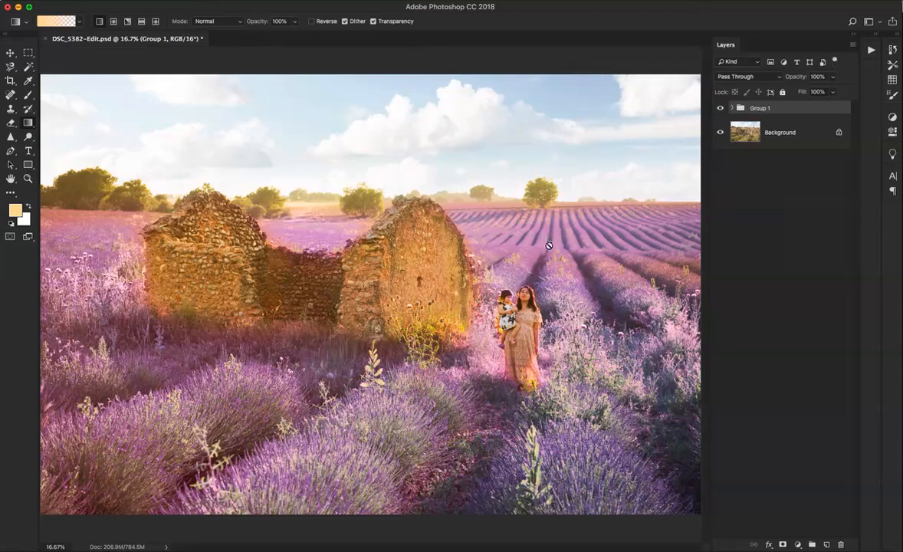
Check the photo with the layer group hidden and shown, and lower the group's opacity to 73%
left_click(720, 109)
left_click(721, 109)
left_click(833, 77)
left_click_drag(826, 90, 857, 101)
left_click_drag(833, 90, 822, 94)
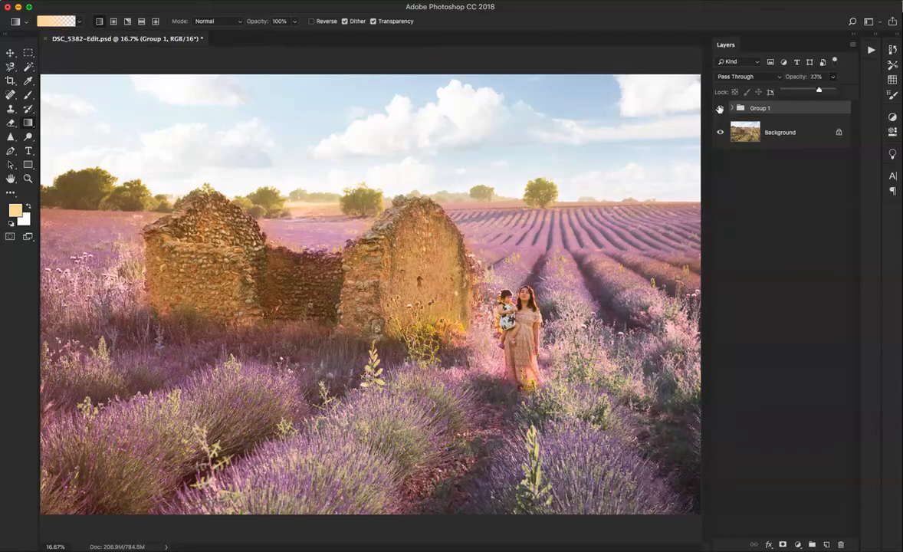
Toggle the group's visibility several times to compare the softened edit with the original photo
left_click(721, 108)
left_click(720, 108)
left_click(721, 108)
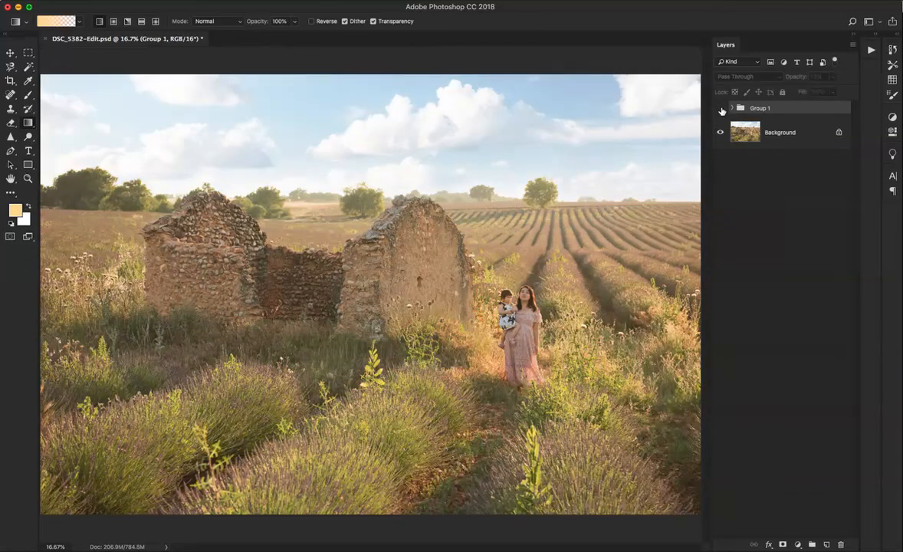
left_click(720, 108)
left_click(720, 108)
left_click(720, 108)
Raise the opacity of the Lavender | Cool layer inside the group and compare the photo with and without the collapsed group
left_click(732, 108)
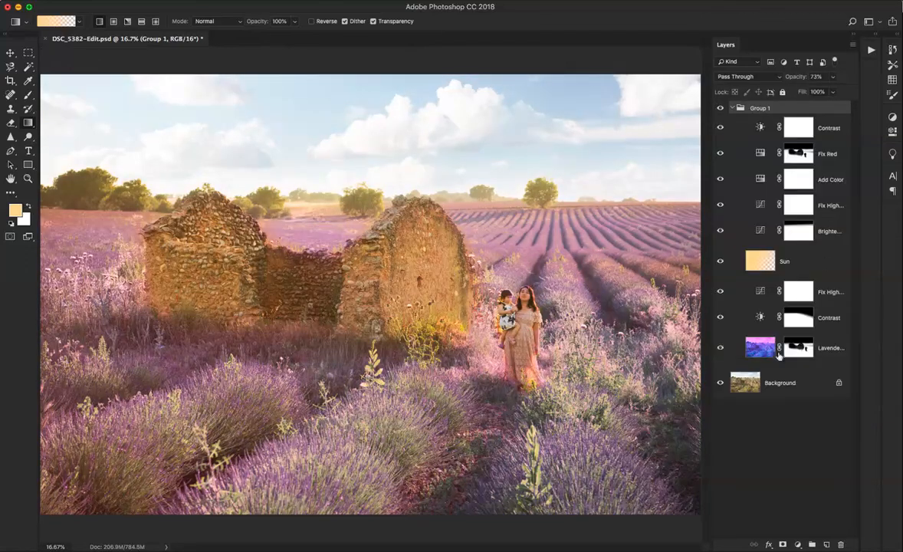
left_click(818, 347)
left_click(832, 77)
left_click_drag(827, 91, 835, 97)
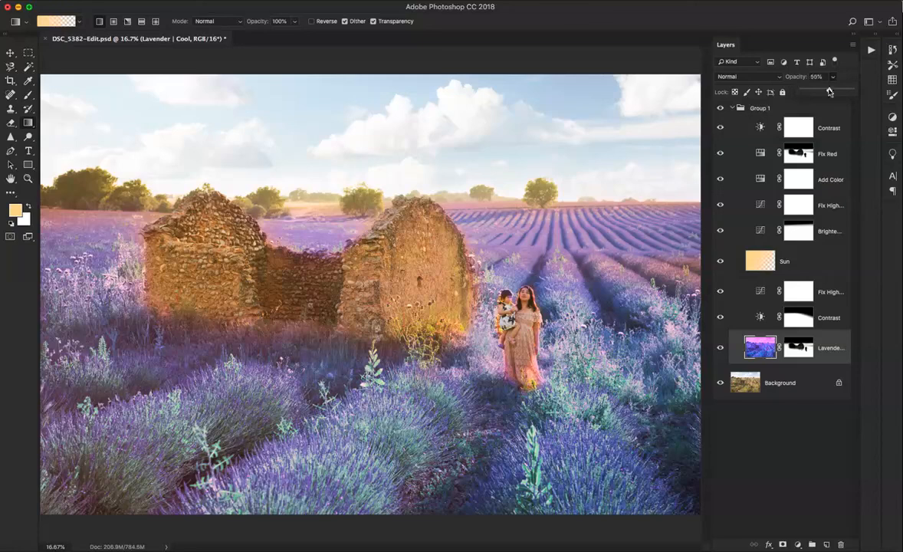
left_click(850, 74)
left_click(732, 108)
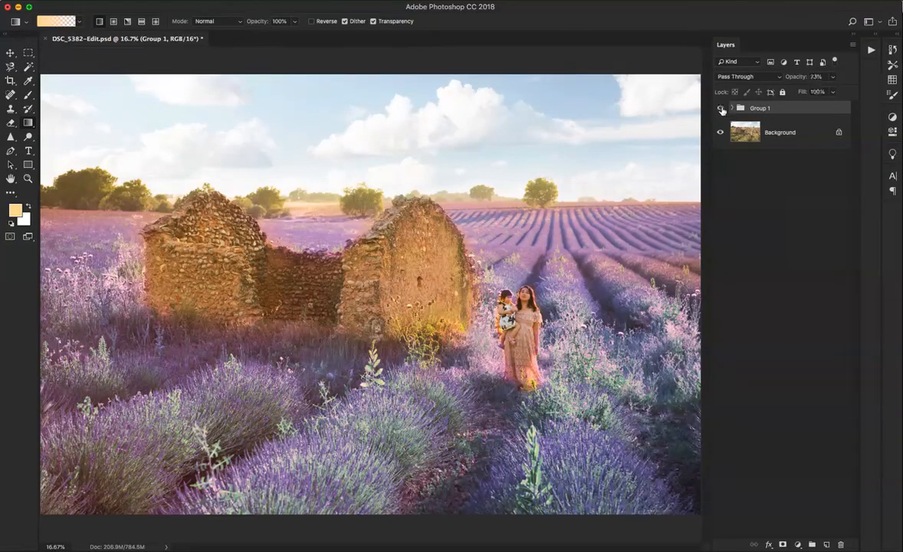
left_click(720, 109)
left_click(720, 109)
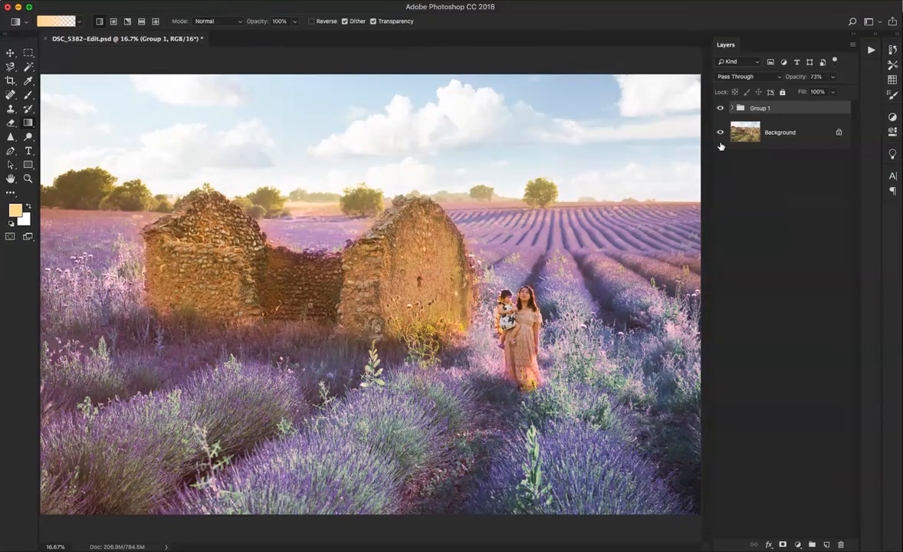